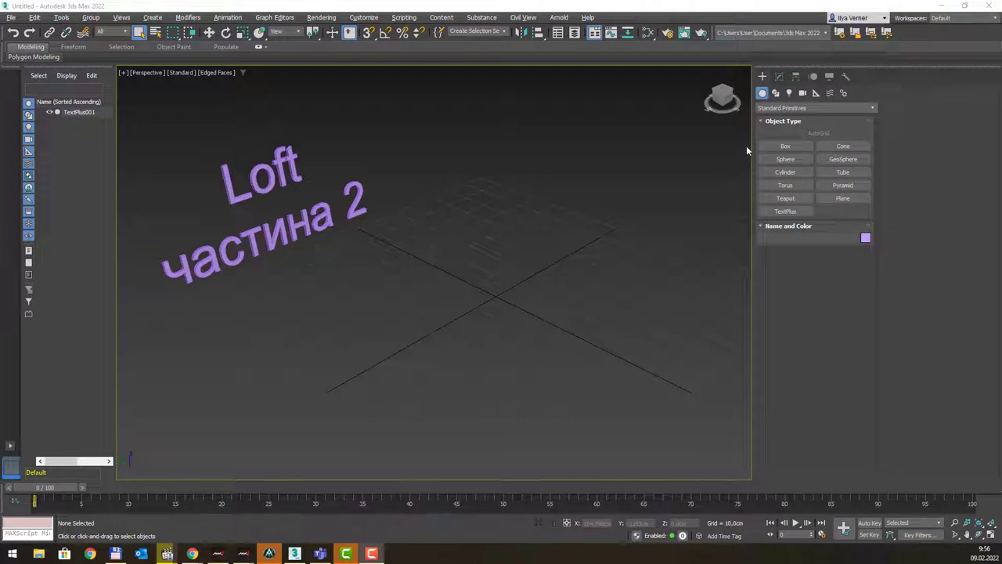
Step: Draw a 49.81 × 31.93 cm rectangle spline, then switch to the Front view
{"action": "left_click", "coordinate": [776, 93]}
{"action": "left_click", "coordinate": [843, 159]}
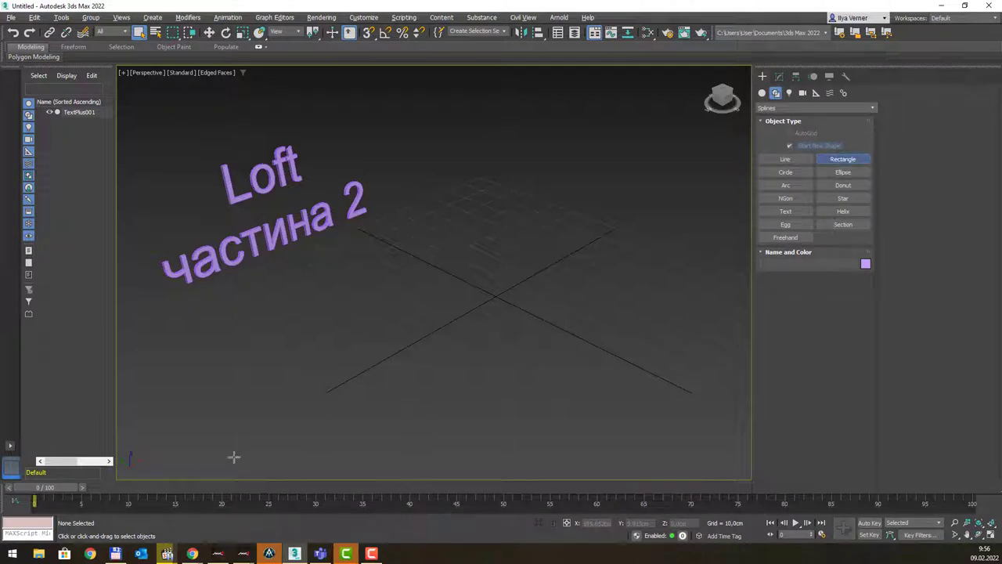
{"action": "mouse_move", "coordinate": [271, 318]}
{"action": "left_mouse_down"}
{"action": "mouse_move", "coordinate": [365, 447]}
{"action": "mouse_move", "coordinate": [351, 457]}
{"action": "mouse_move", "coordinate": [337, 443]}
{"action": "mouse_move", "coordinate": [383, 447]}
{"action": "mouse_move", "coordinate": [306, 439]}
{"action": "mouse_move", "coordinate": [284, 454]}
{"action": "mouse_move", "coordinate": [277, 437]}
{"action": "mouse_move", "coordinate": [280, 445]}
{"action": "left_mouse_up"}
{"action": "middle_click_drag", "start_coordinate": [569, 300], "coordinate": [537, 286]}
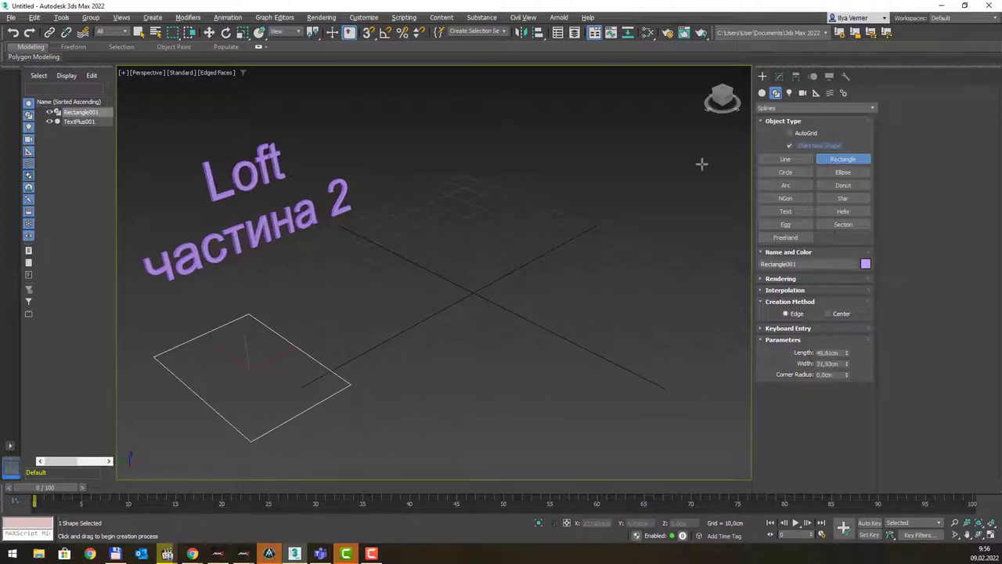
{"action": "key", "text": "f"}
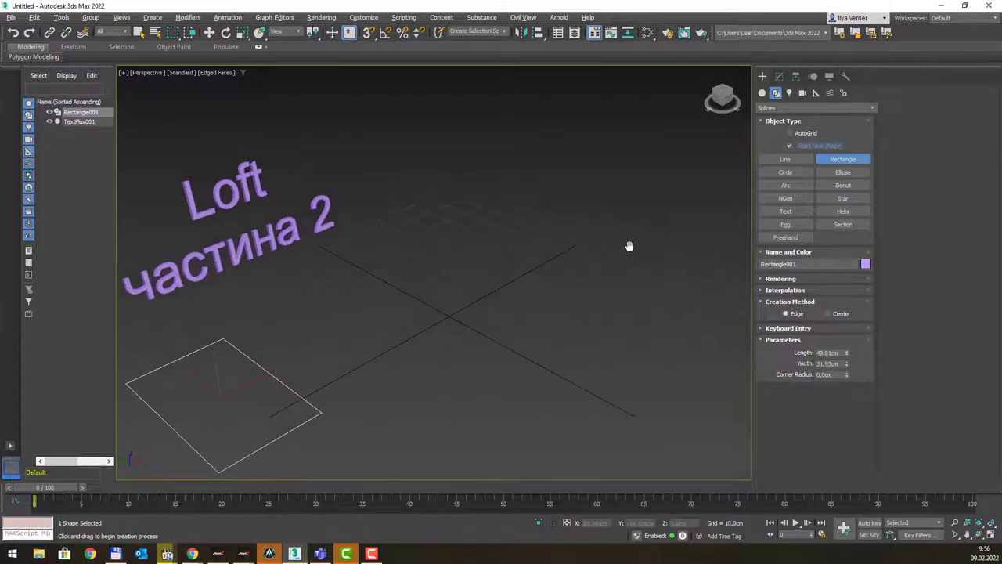
{"action": "scroll", "coordinate": [578, 242], "scroll_direction": "down", "scroll_amount": 4}
{"action": "middle_click_drag", "start_coordinate": [687, 193], "coordinate": [651, 268]}
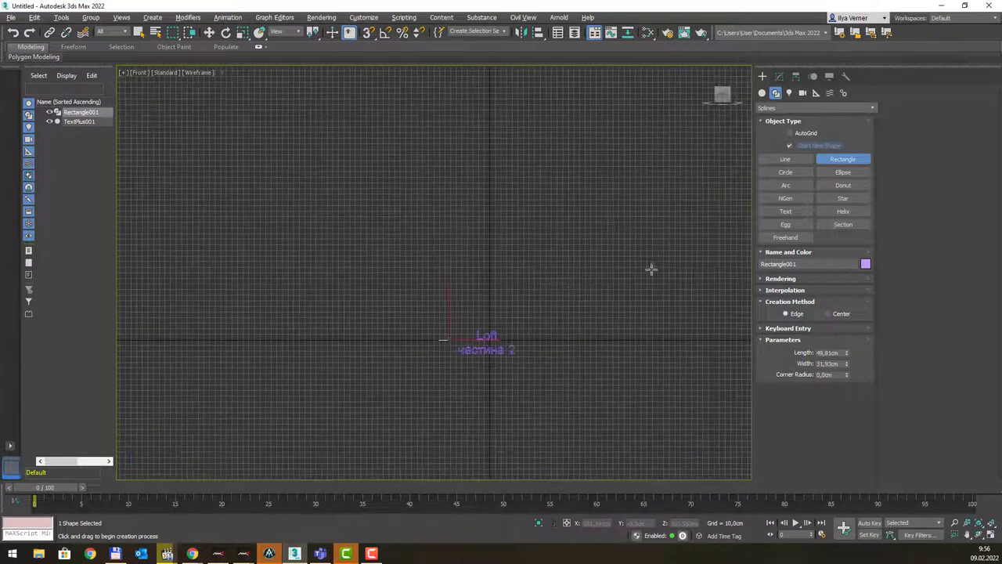
Step: Draw a two-point vertical line in the Front viewport
{"action": "left_click", "coordinate": [800, 159]}
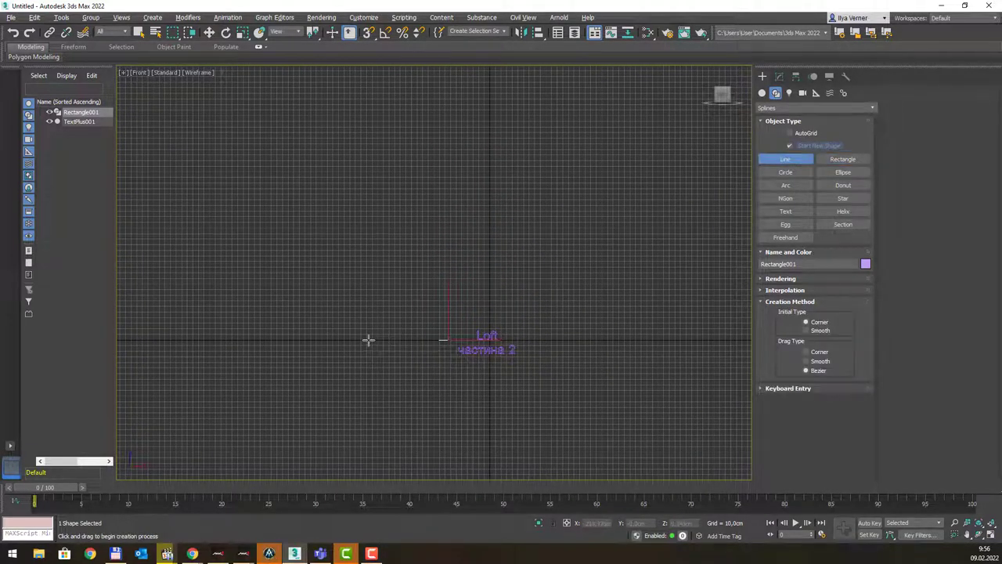
{"action": "left_click", "coordinate": [364, 338]}
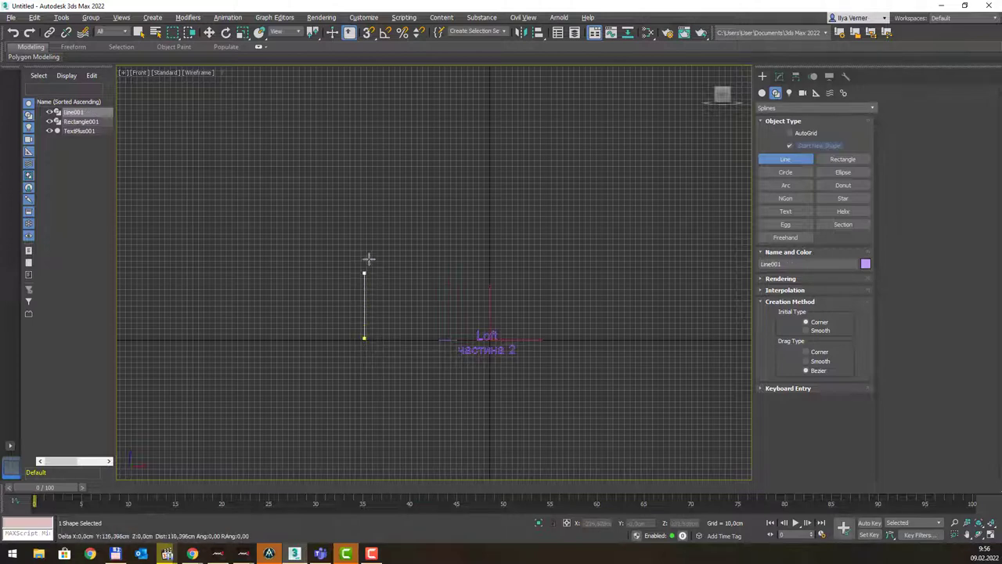
{"action": "left_click", "coordinate": [367, 139]}
{"action": "right_click", "coordinate": [368, 141]}
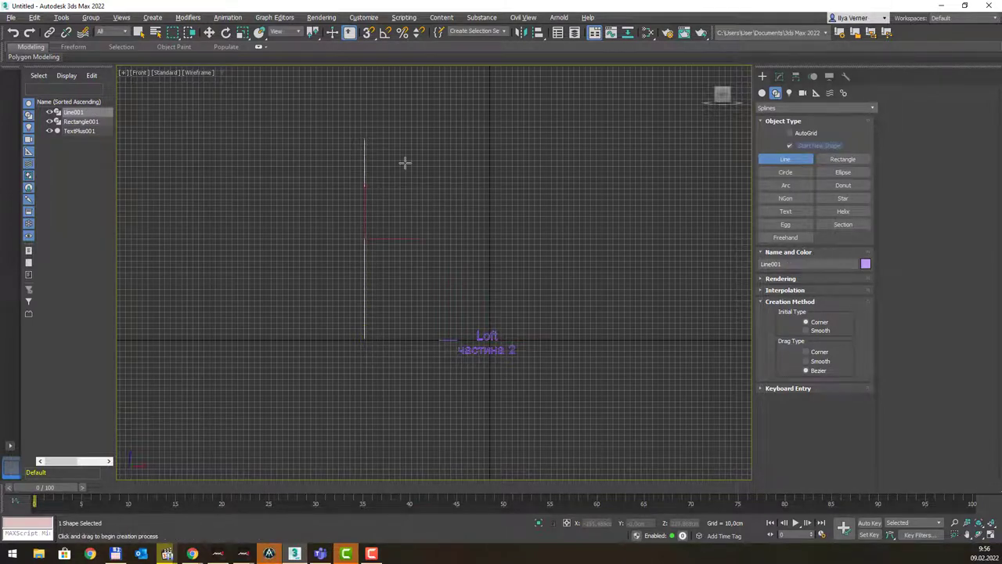
Step: Return to the Perspective view at a lower angle and switch the Create panel to Geometry
{"action": "key", "text": "p"}
{"action": "scroll", "coordinate": [417, 201], "scroll_direction": "down", "scroll_amount": 5}
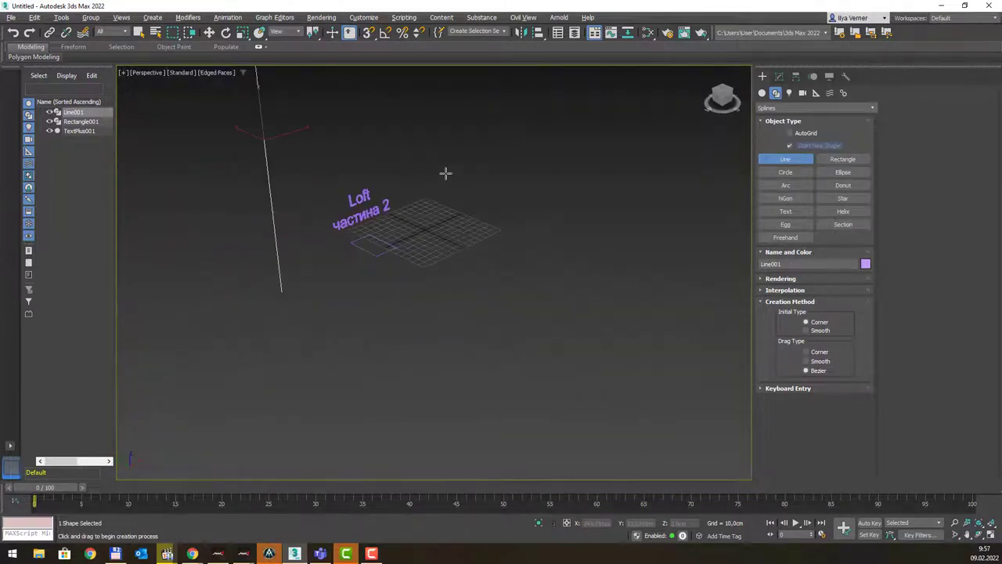
{"action": "mouse_move", "coordinate": [445, 172]}
{"action": "middle_mouse_down", "text": "alt"}
{"action": "mouse_move", "coordinate": [415, 161]}
{"action": "mouse_move", "coordinate": [414, 213]}
{"action": "mouse_move", "coordinate": [385, 286]}
{"action": "middle_mouse_up", "text": "alt"}
{"action": "scroll", "coordinate": [373, 279], "scroll_direction": "up", "scroll_amount": 3}
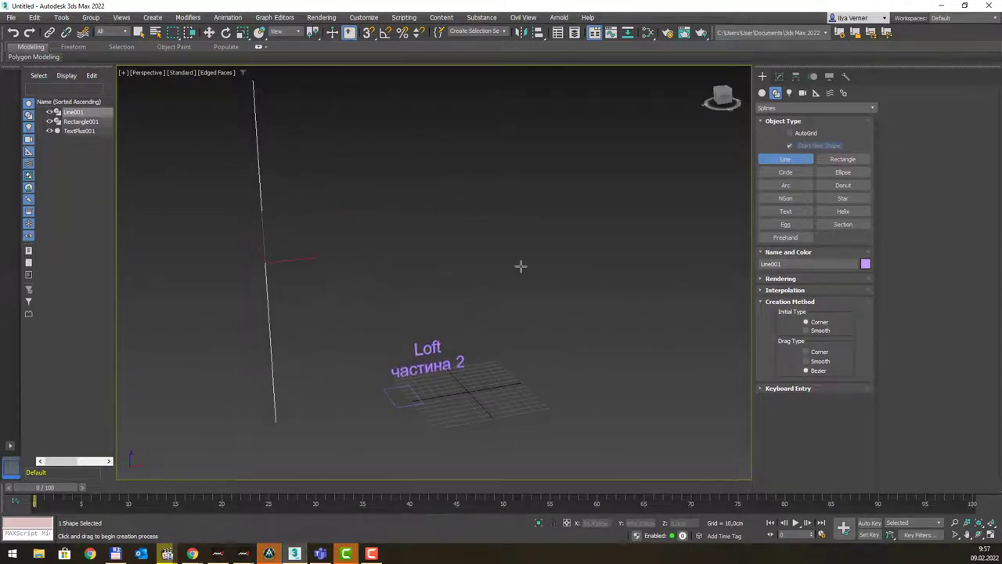
{"action": "left_click", "coordinate": [761, 93]}
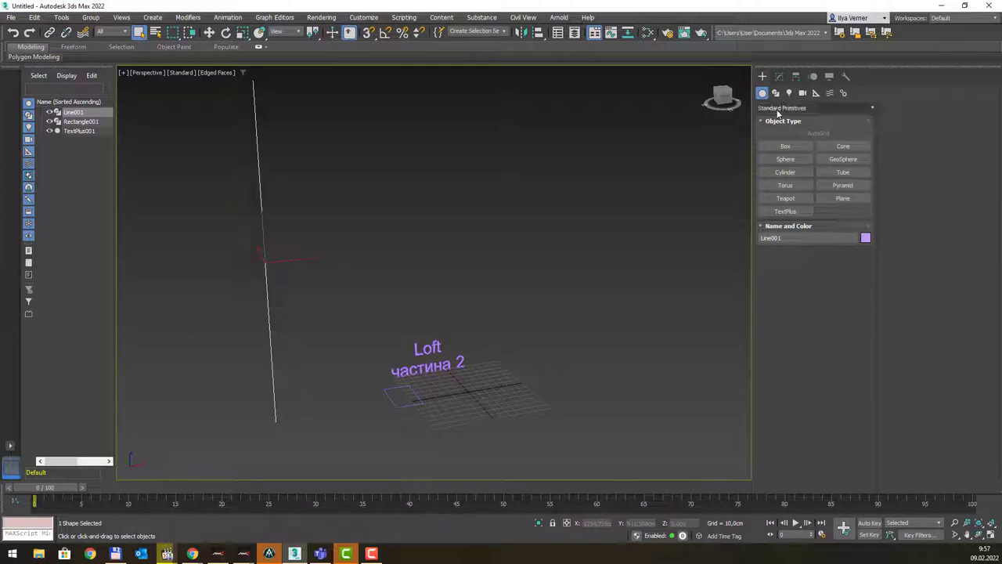
Step: Create a Compound Objects Loft on the line, picking the rectangle as its shape
{"action": "left_click", "coordinate": [783, 109]}
{"action": "left_click", "coordinate": [774, 139]}
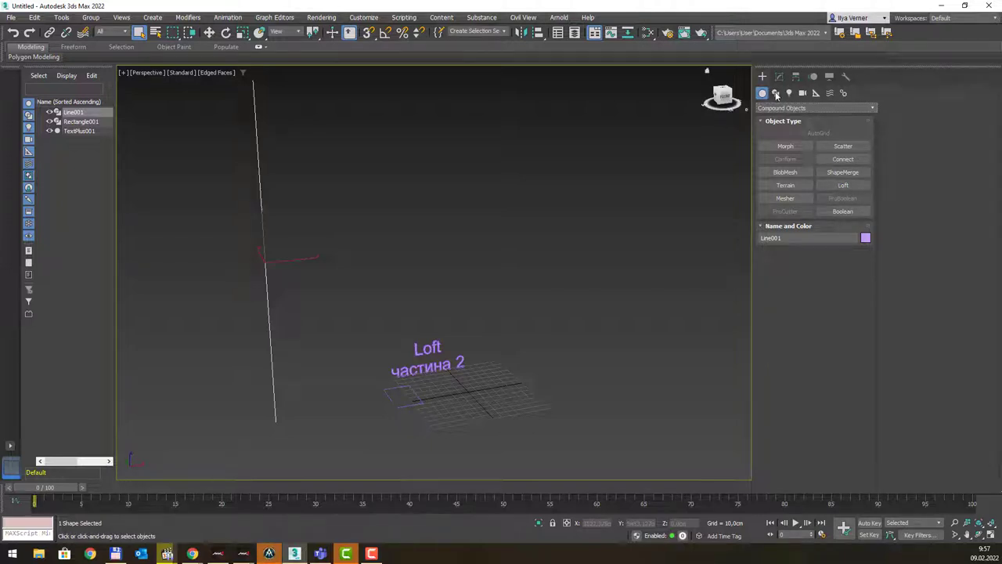
{"action": "left_click", "coordinate": [843, 186]}
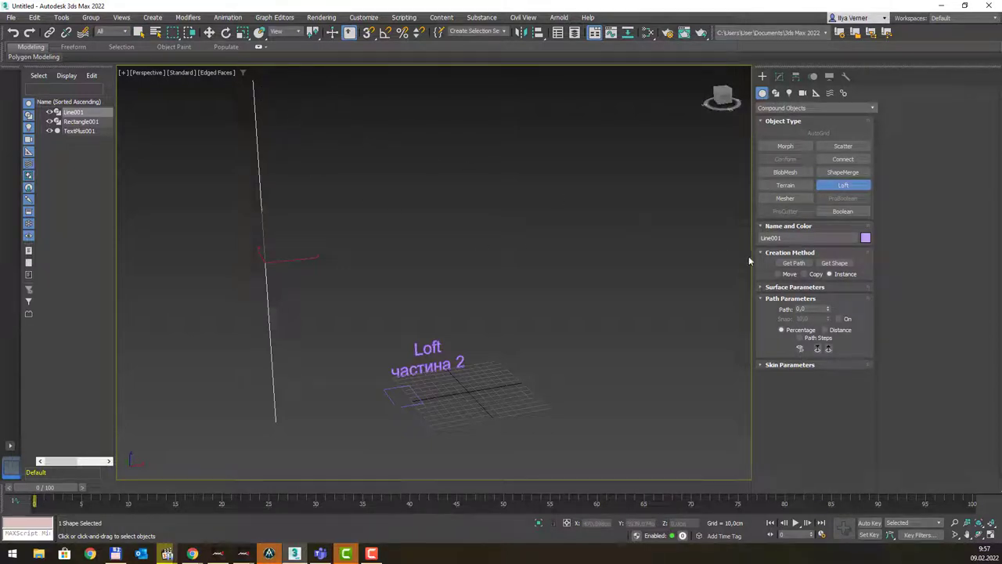
{"action": "left_click", "coordinate": [837, 264]}
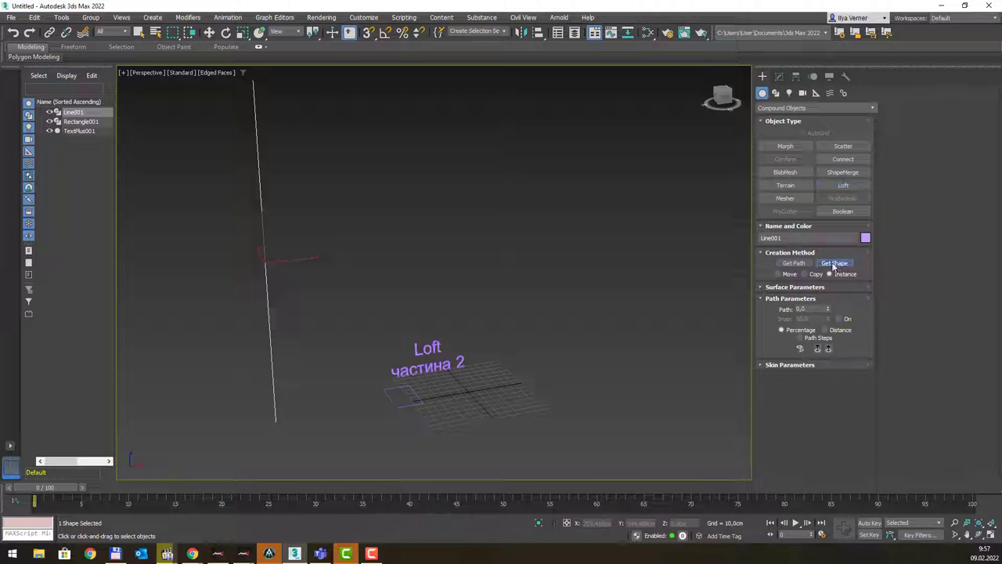
{"action": "left_click", "coordinate": [407, 400]}
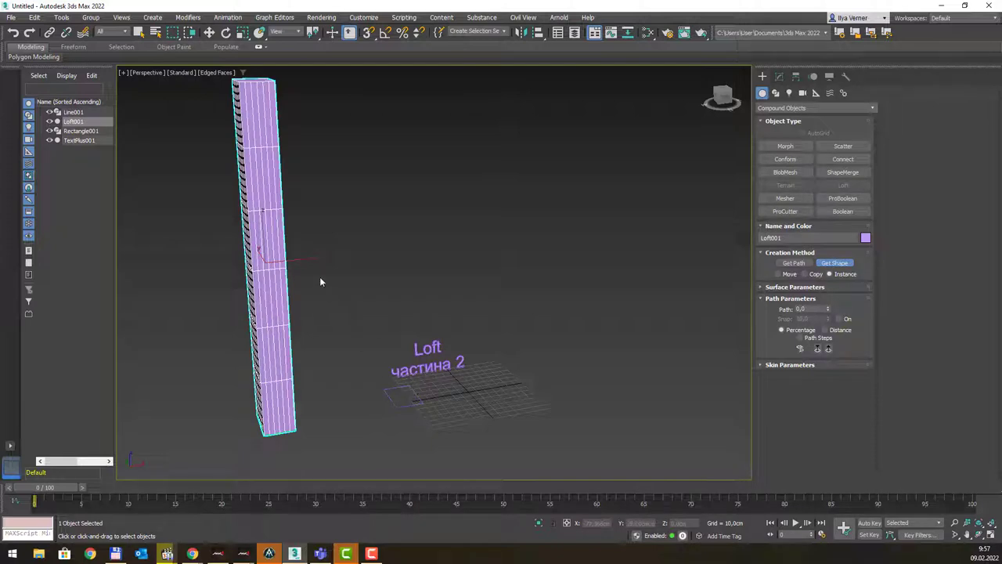
Step: Set the loft Path position to 50 and get the rectangle again as a cross-section
{"action": "mouse_move", "coordinate": [319, 279]}
{"action": "middle_mouse_down", "text": "alt"}
{"action": "mouse_move", "coordinate": [394, 221]}
{"action": "mouse_move", "coordinate": [418, 237]}
{"action": "mouse_move", "coordinate": [328, 242]}
{"action": "mouse_move", "coordinate": [320, 237]}
{"action": "mouse_move", "coordinate": [333, 201]}
{"action": "mouse_move", "coordinate": [335, 211]}
{"action": "mouse_move", "coordinate": [350, 207]}
{"action": "mouse_move", "coordinate": [340, 208]}
{"action": "middle_mouse_up", "text": "alt"}
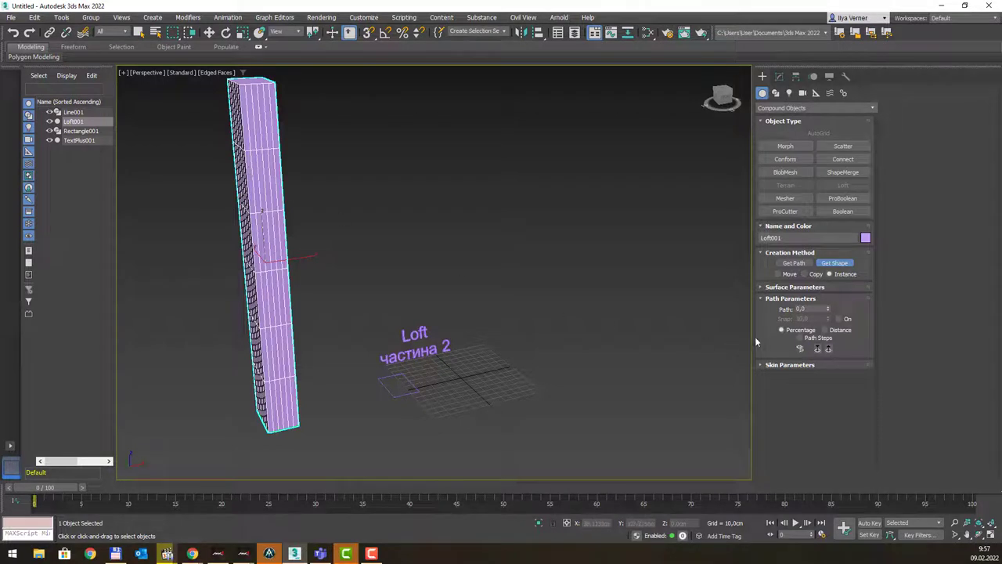
{"action": "left_click", "coordinate": [812, 309]}
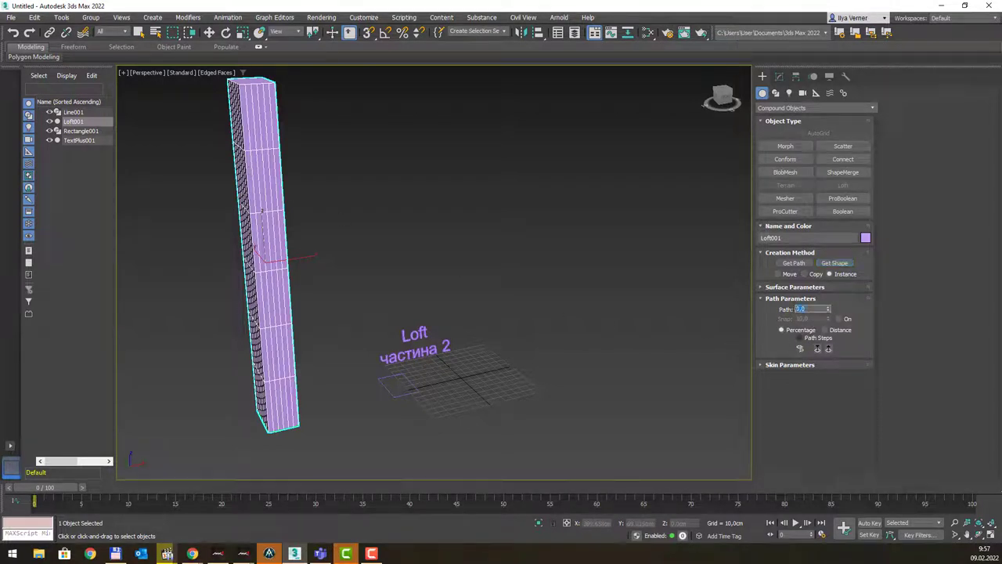
{"action": "type", "text": "50"}
{"action": "key", "text": "Return"}
{"action": "left_click", "coordinate": [835, 263]}
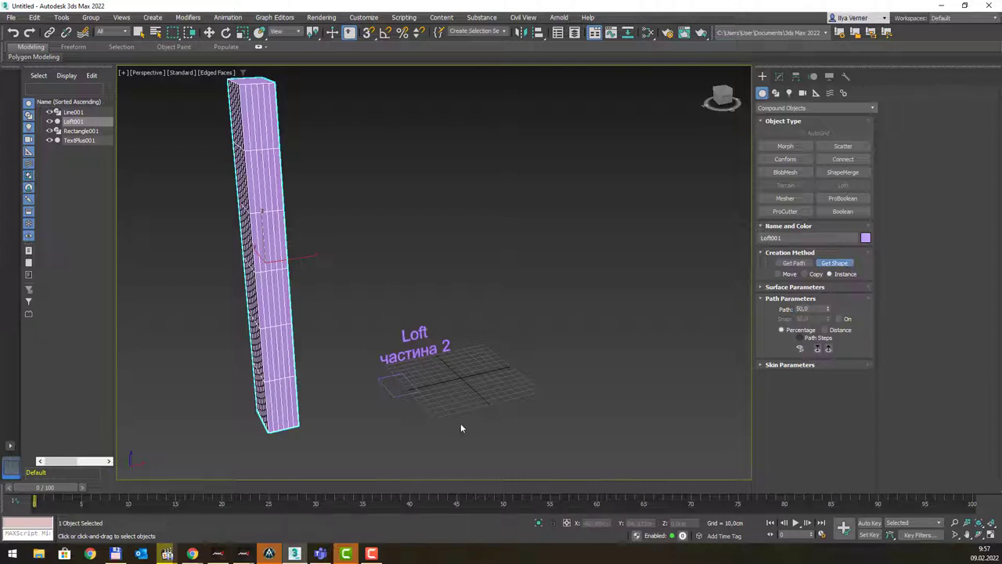
{"action": "left_click", "coordinate": [388, 388]}
{"action": "left_click", "coordinate": [813, 309]}
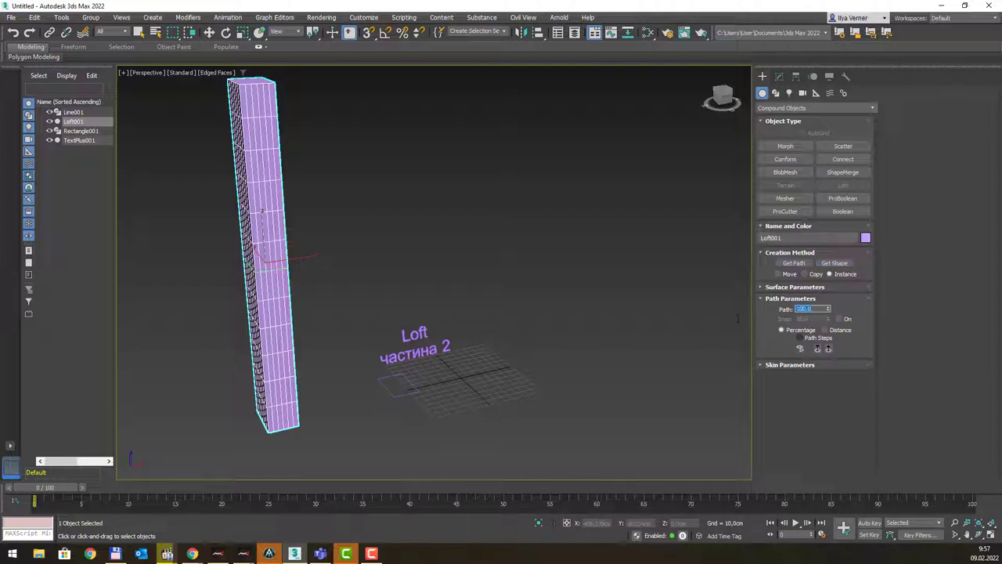
{"action": "left_click", "coordinate": [835, 263]}
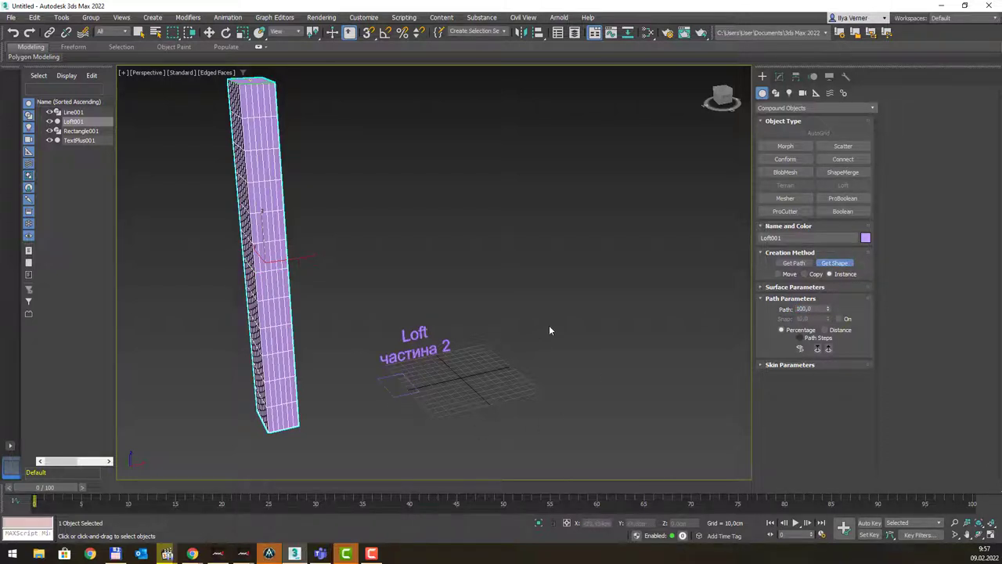
{"action": "middle_click_drag", "start_coordinate": [542, 294], "coordinate": [564, 310], "text": "alt"}
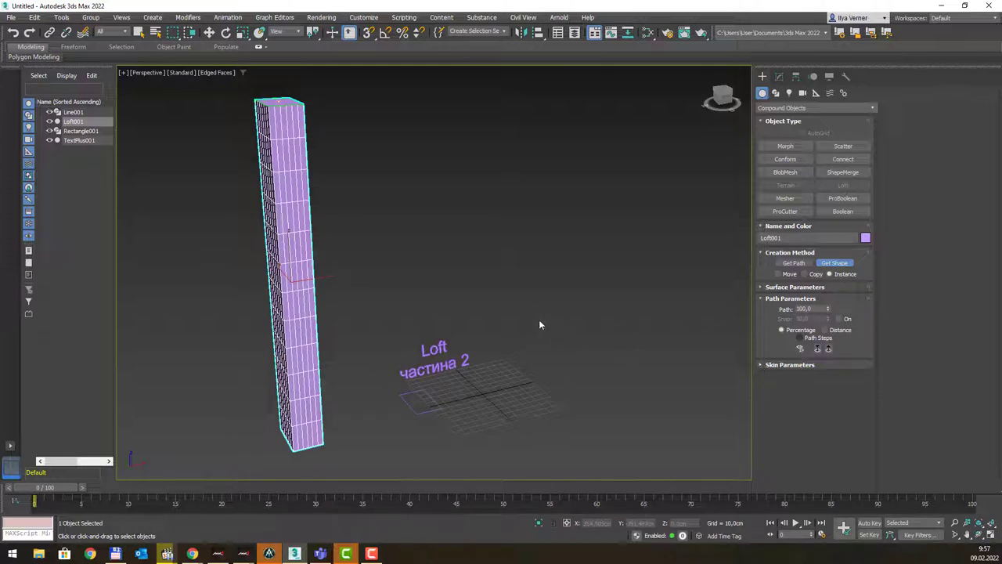
{"action": "mouse_move", "coordinate": [410, 257]}
{"action": "middle_mouse_down", "text": "alt"}
{"action": "mouse_move", "coordinate": [340, 264]}
{"action": "mouse_move", "coordinate": [404, 262]}
{"action": "mouse_move", "coordinate": [399, 272]}
{"action": "middle_mouse_up", "text": "alt"}
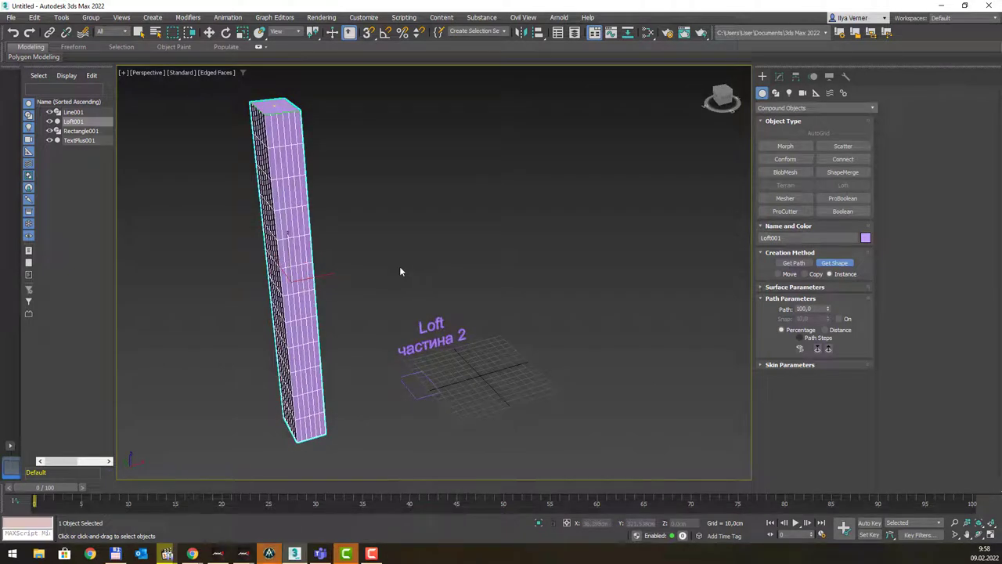
Step: In the Modify panel, set Loft001's skin to 5 shape steps and 6 path steps
{"action": "left_click", "coordinate": [767, 366]}
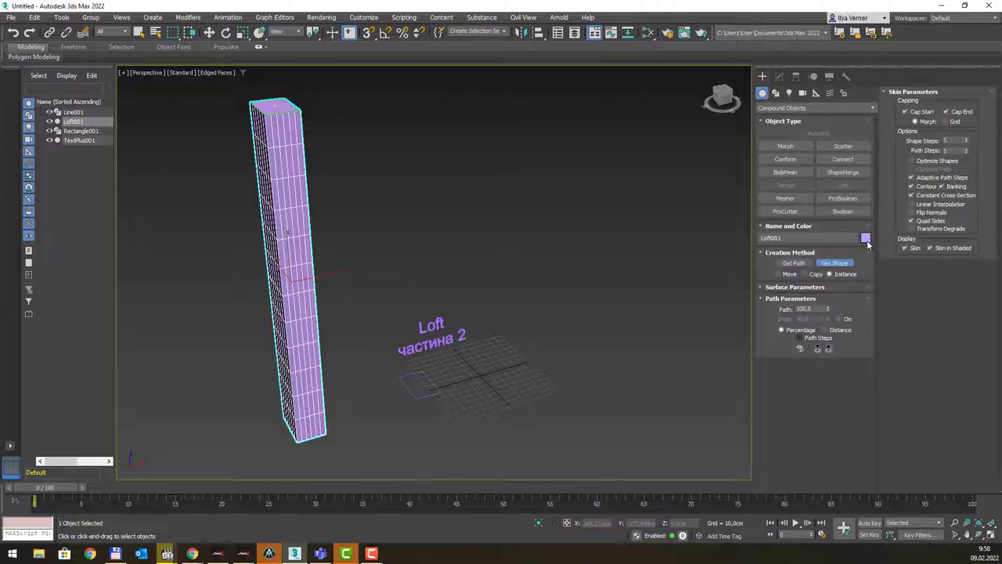
{"action": "left_click", "coordinate": [780, 76]}
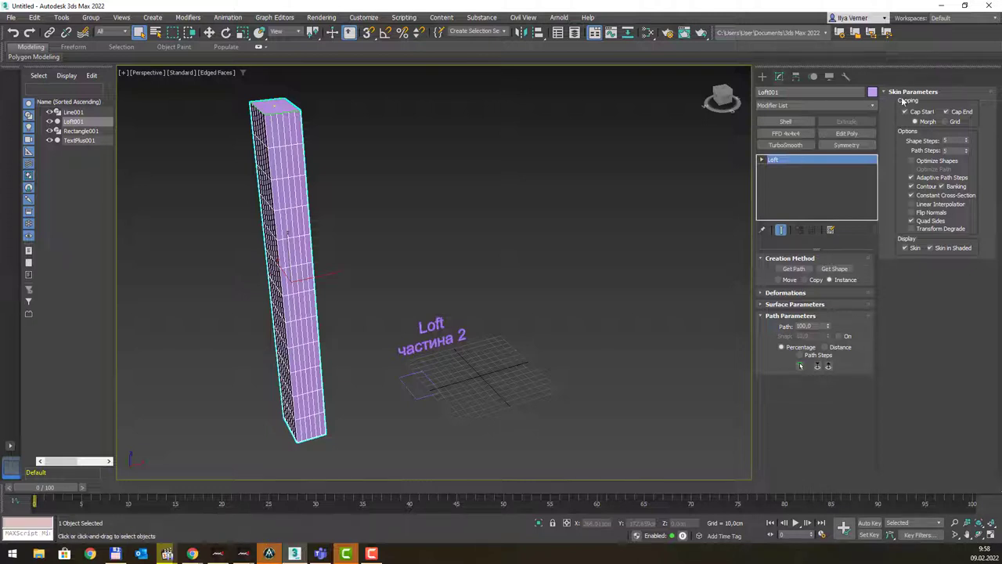
{"action": "double_click", "coordinate": [956, 141]}
{"action": "left_click", "coordinate": [967, 139]}
{"action": "left_click", "coordinate": [968, 143]}
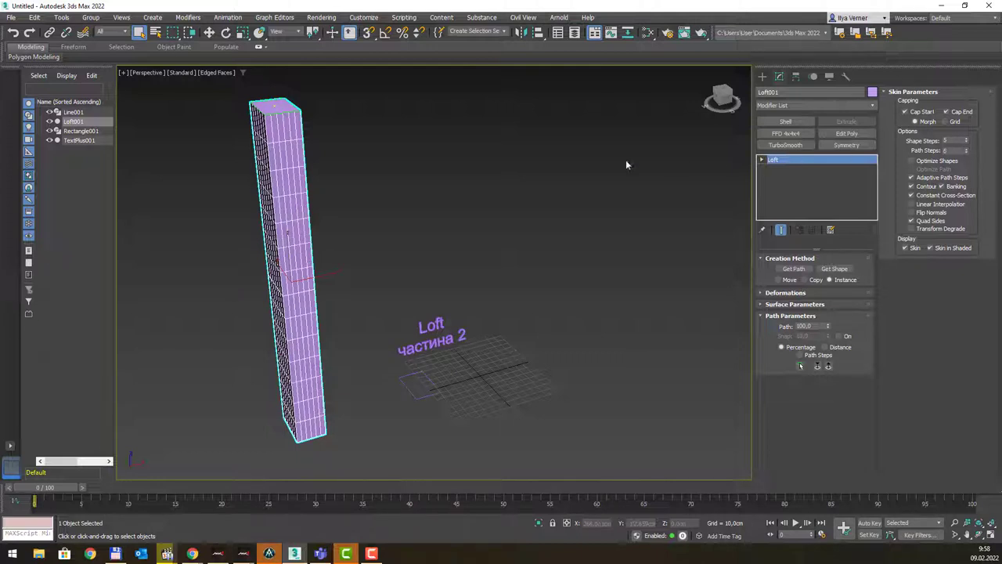
{"action": "middle_click_drag", "start_coordinate": [368, 175], "coordinate": [397, 164]}
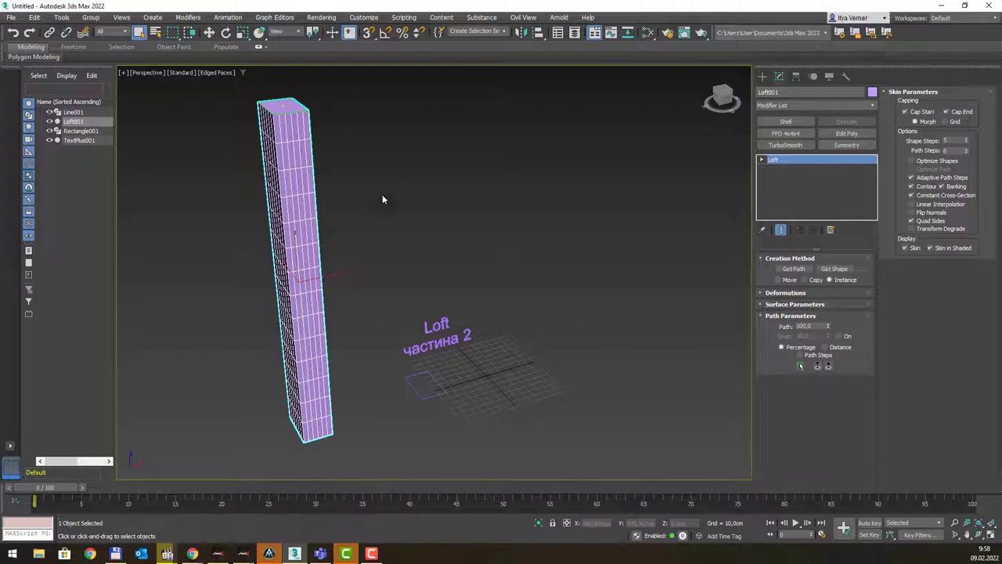
Step: Expand Deformations and switch on the Scale deformation toggle for Loft001
{"action": "left_click", "coordinate": [760, 295]}
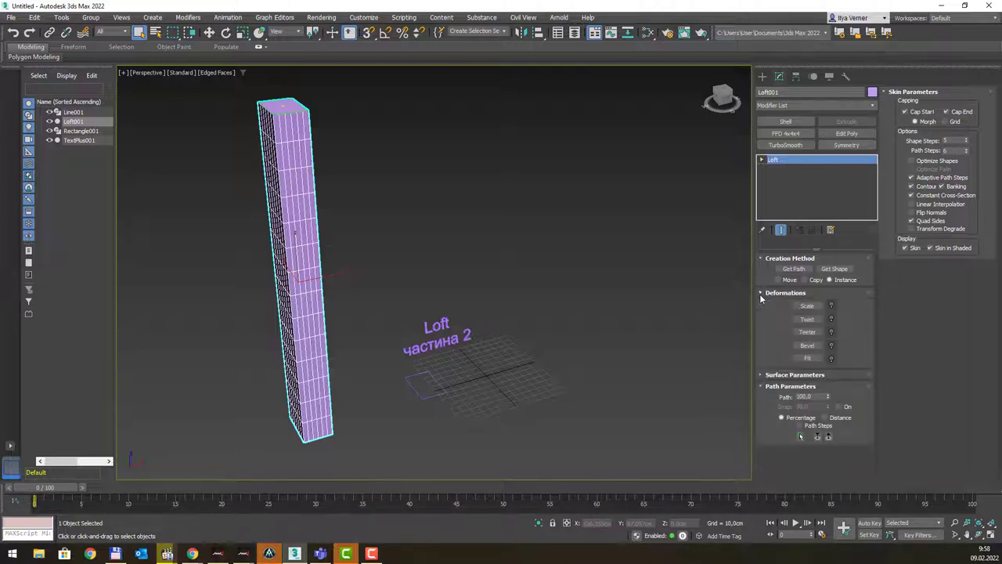
{"action": "middle_click_drag", "start_coordinate": [470, 217], "coordinate": [501, 252], "text": "alt"}
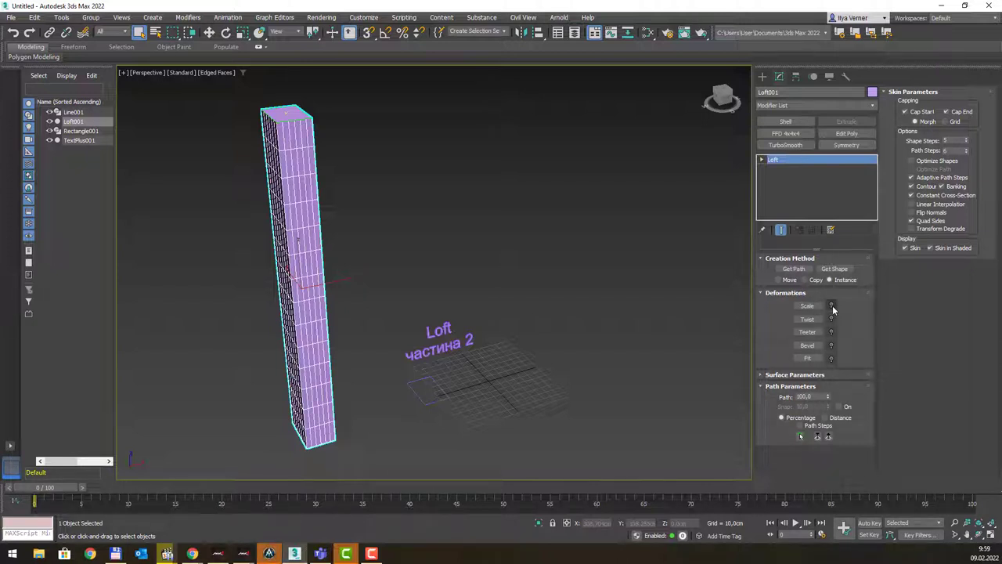
{"action": "left_click", "coordinate": [831, 306]}
Step: Open the Scale Deformation window, then move and enlarge it to spread out the flat 100% curve
{"action": "left_click", "coordinate": [807, 305]}
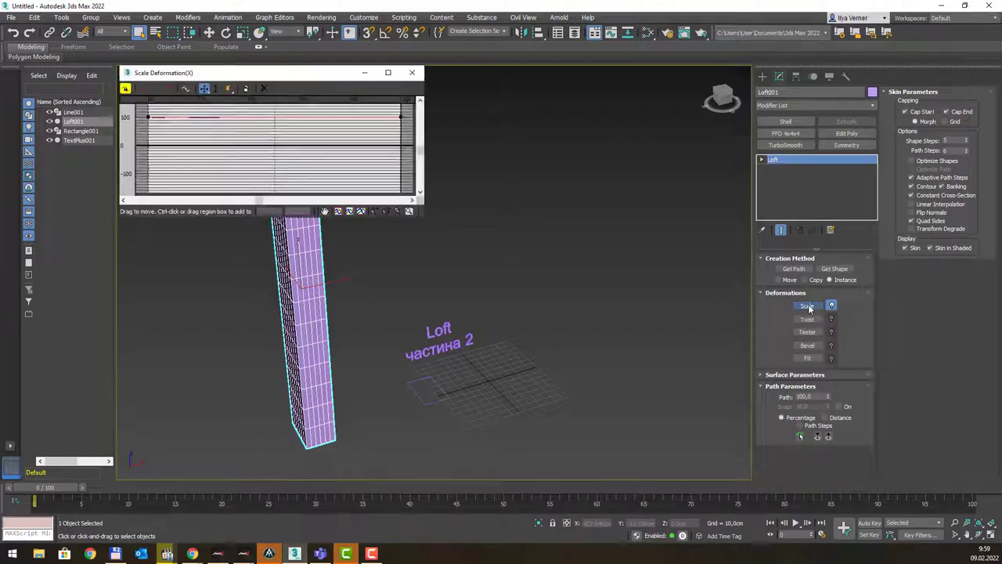
{"action": "left_click_drag", "start_coordinate": [325, 76], "coordinate": [622, 131]}
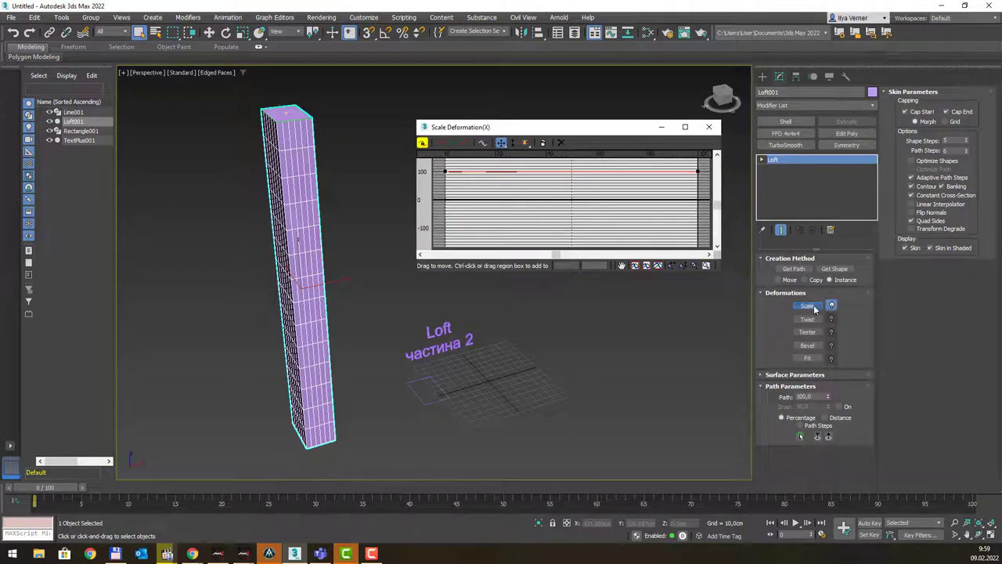
{"action": "mouse_move", "coordinate": [720, 270]}
{"action": "left_mouse_down"}
{"action": "mouse_move", "coordinate": [942, 428]}
{"action": "mouse_move", "coordinate": [977, 427]}
{"action": "left_mouse_up"}
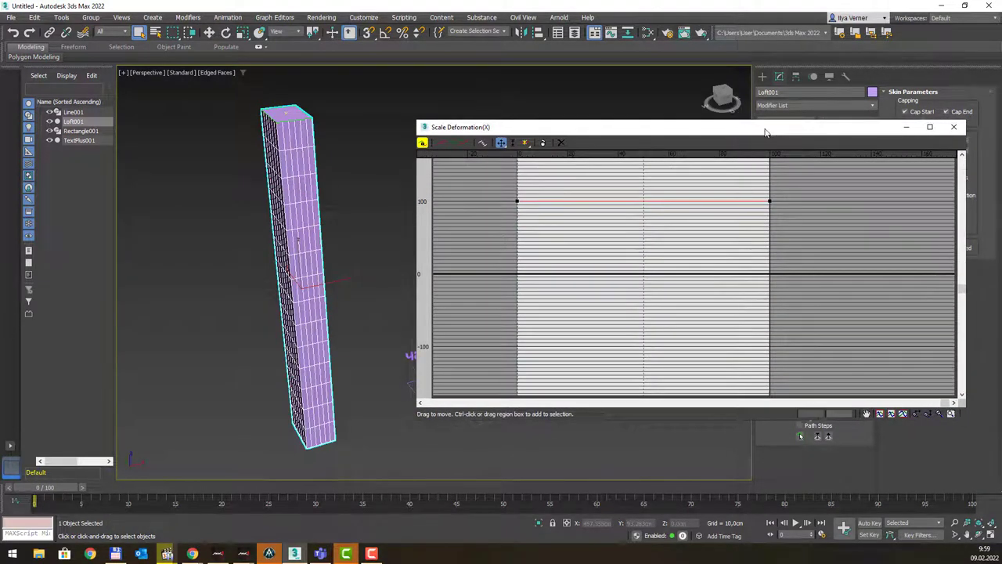
{"action": "left_click_drag", "start_coordinate": [765, 128], "coordinate": [786, 87]}
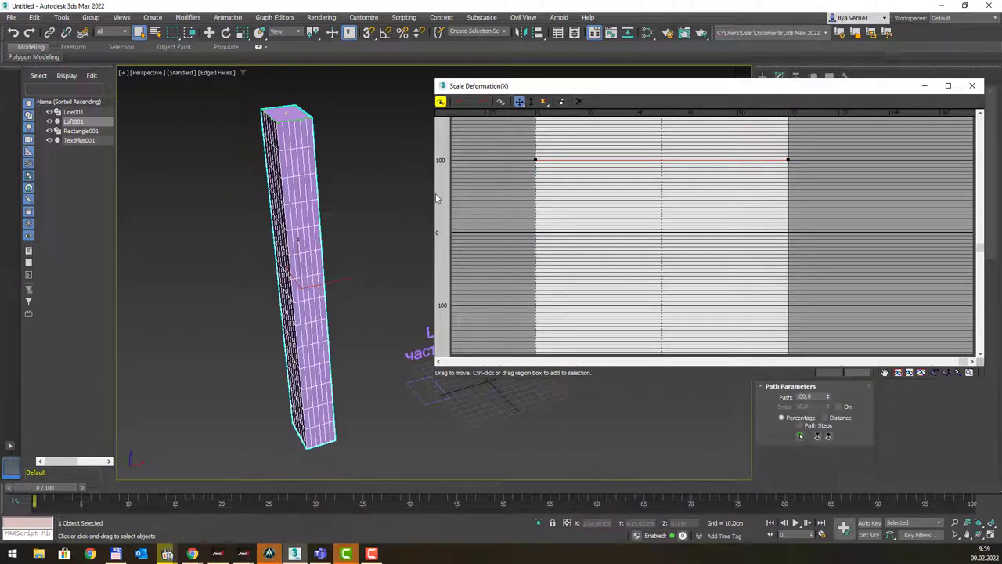
{"action": "left_click_drag", "start_coordinate": [433, 193], "coordinate": [379, 193]}
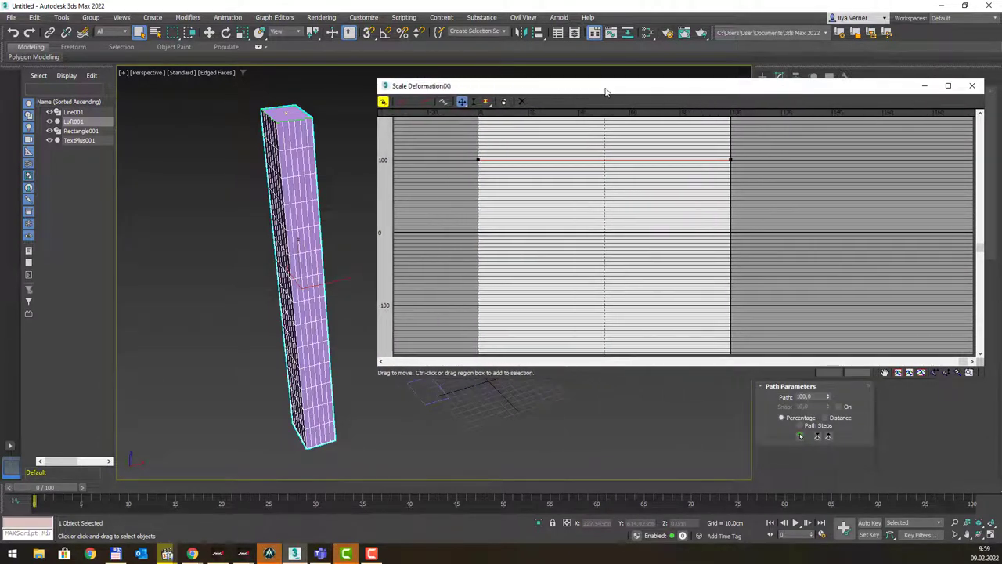
{"action": "left_click_drag", "start_coordinate": [612, 91], "coordinate": [642, 113]}
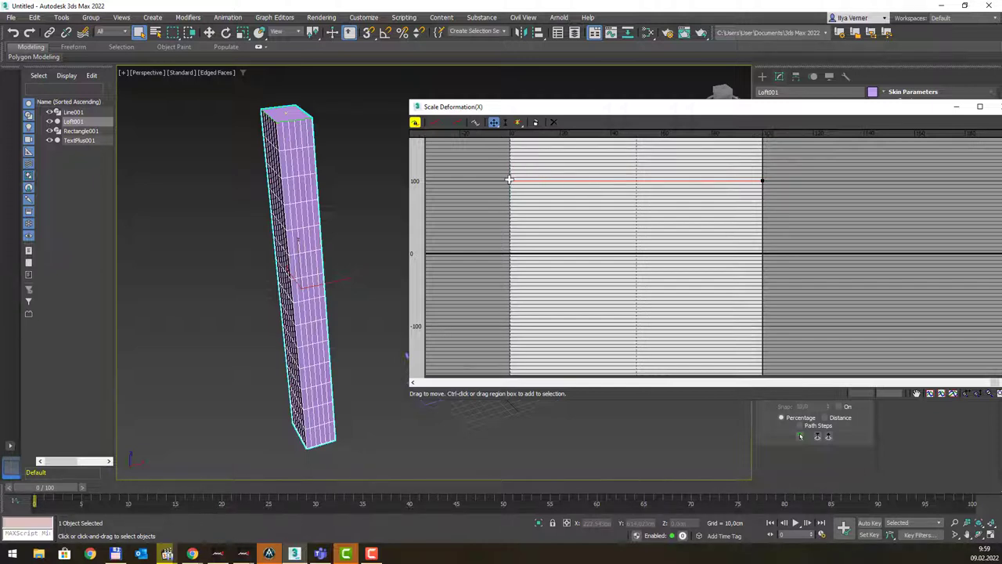
Step: Drag the scale curve's start point down to about 76% and adjust the end point to taper the column
{"action": "left_click", "coordinate": [509, 180]}
{"action": "left_click_drag", "start_coordinate": [509, 180], "coordinate": [513, 152]}
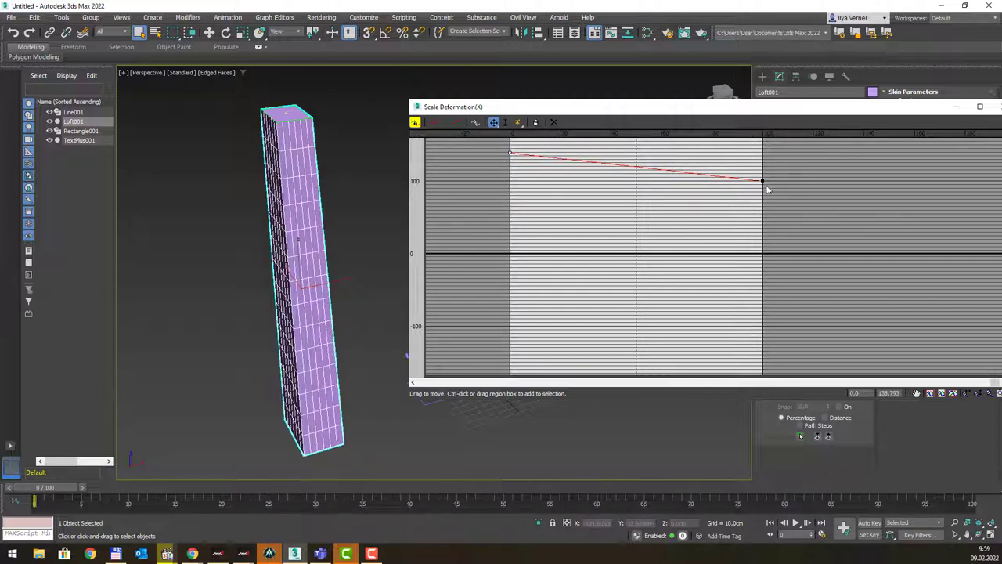
{"action": "mouse_move", "coordinate": [762, 180]}
{"action": "left_mouse_down"}
{"action": "mouse_move", "coordinate": [762, 213]}
{"action": "mouse_move", "coordinate": [763, 140]}
{"action": "left_mouse_up"}
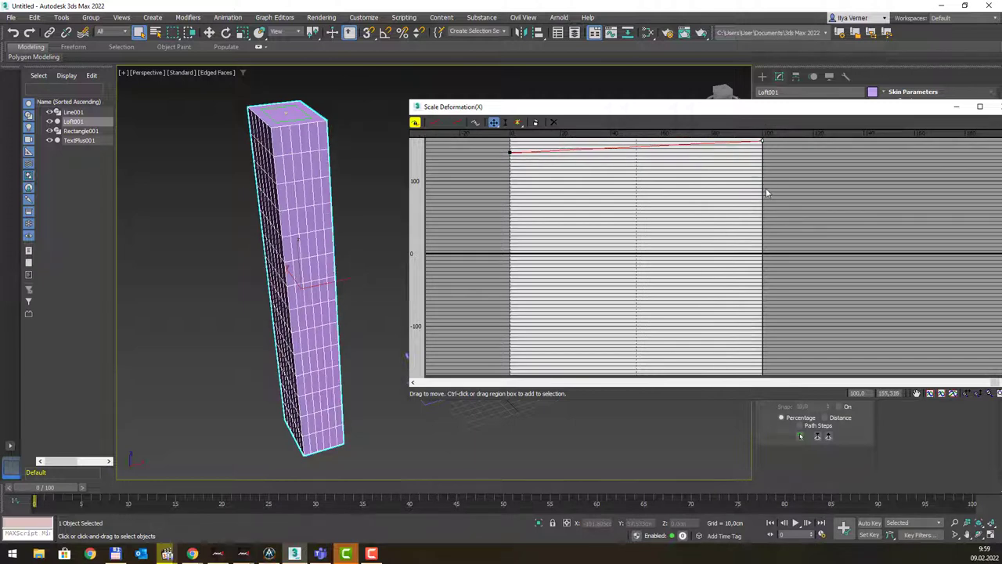
{"action": "left_click", "coordinate": [724, 183]}
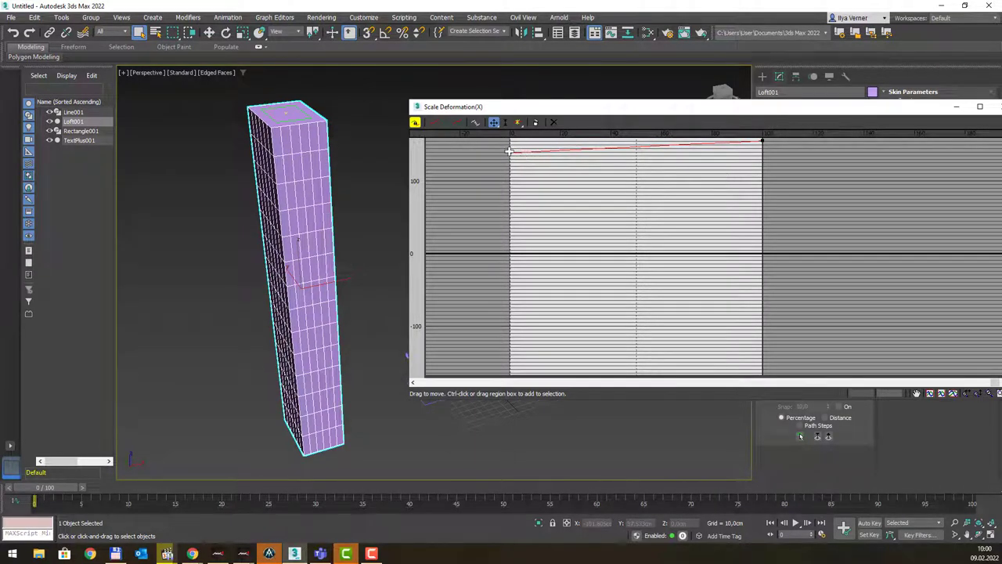
{"action": "left_click_drag", "start_coordinate": [510, 152], "coordinate": [510, 168]}
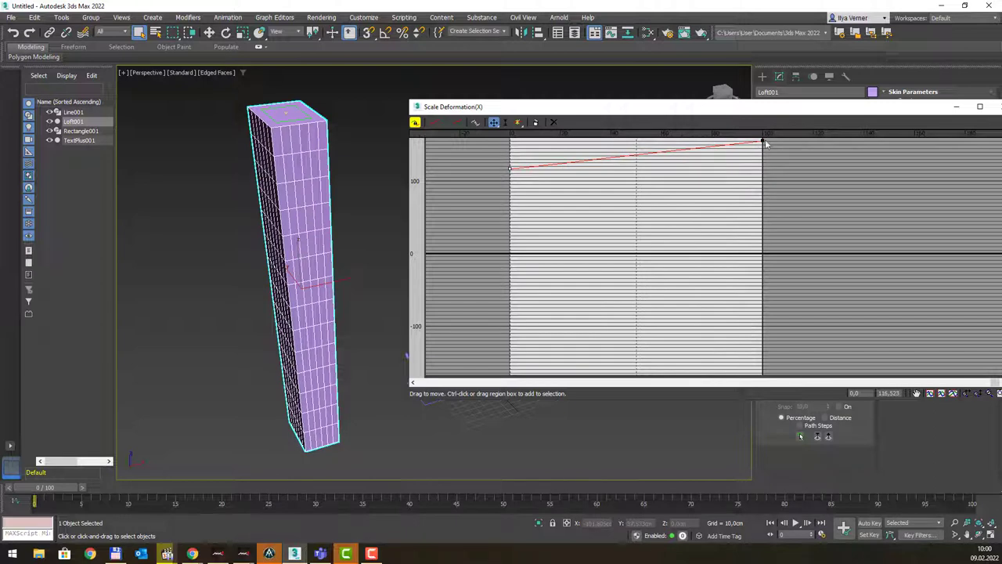
{"action": "left_click_drag", "start_coordinate": [762, 142], "coordinate": [761, 128]}
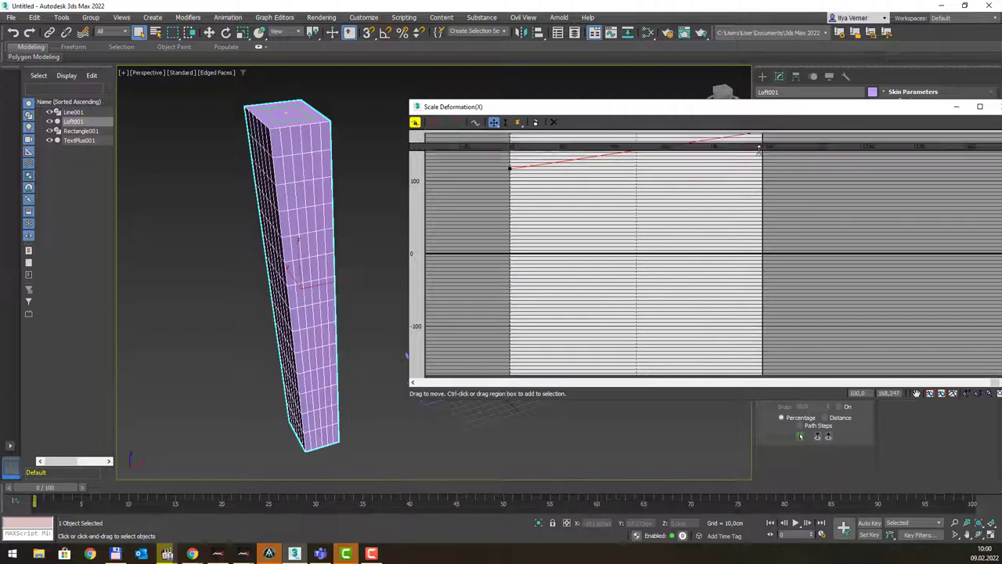
{"action": "left_click", "coordinate": [716, 177]}
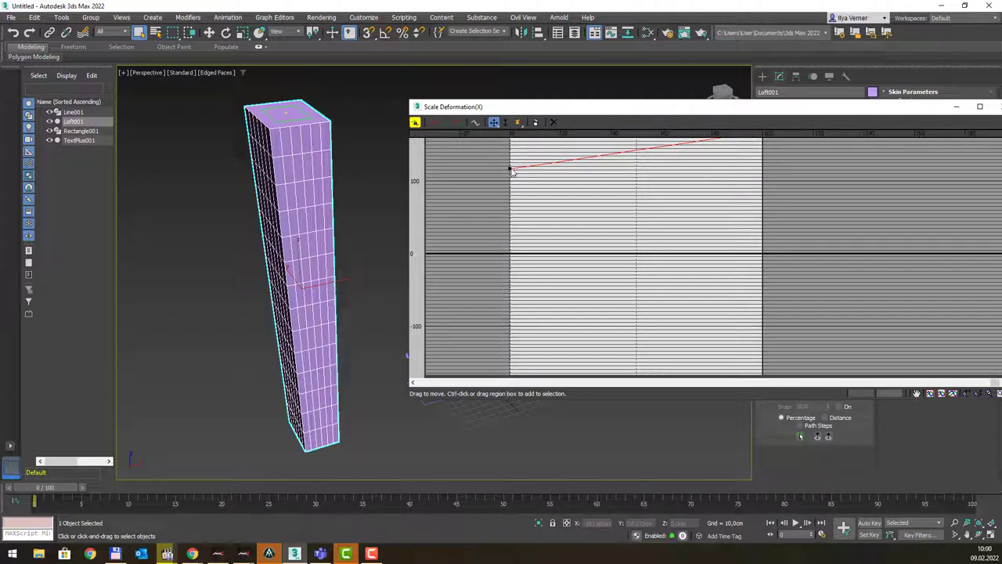
{"action": "left_click_drag", "start_coordinate": [572, 191], "coordinate": [631, 195]}
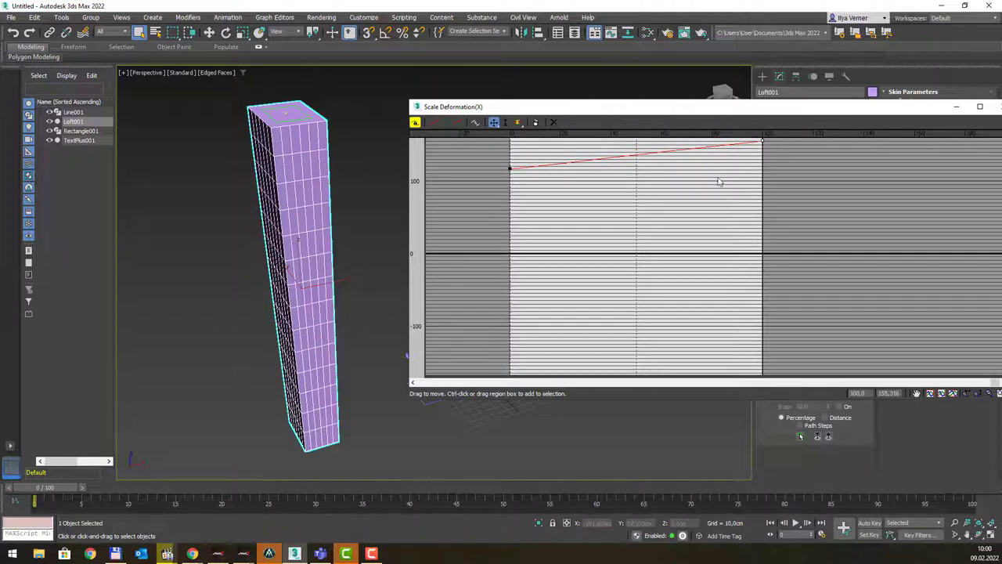
{"action": "left_click", "coordinate": [510, 168]}
{"action": "left_click_drag", "start_coordinate": [763, 140], "coordinate": [762, 159]}
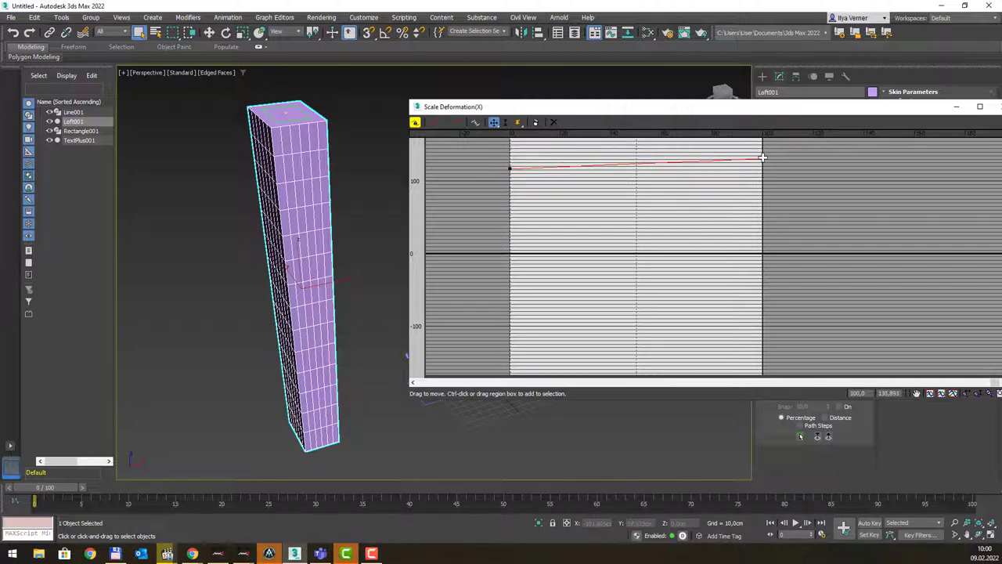
{"action": "mouse_move", "coordinate": [508, 167]}
{"action": "left_mouse_down"}
{"action": "mouse_move", "coordinate": [511, 208]}
{"action": "mouse_move", "coordinate": [512, 196]}
{"action": "left_mouse_up"}
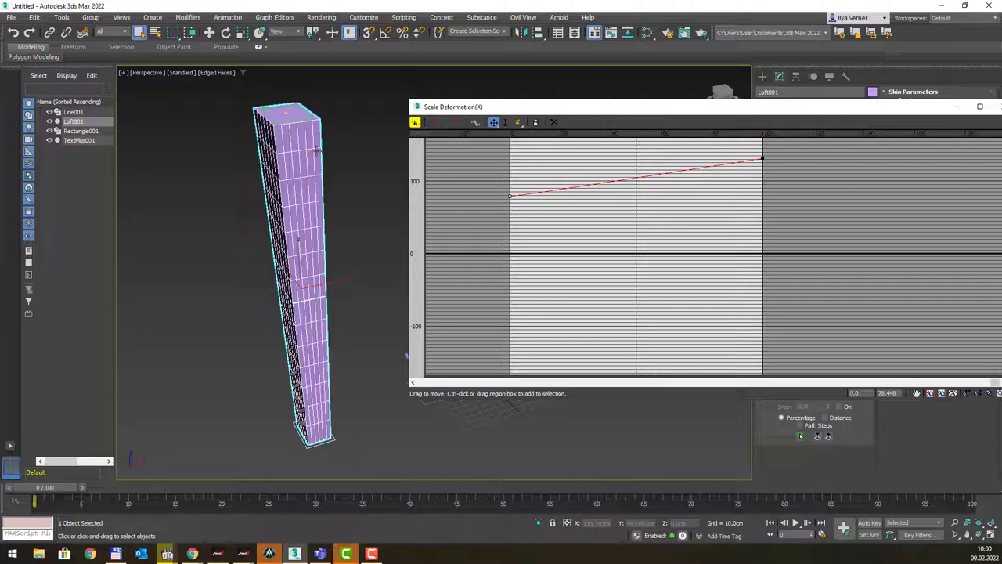
Step: Insert three corner points on the scale curve: near the start, the middle, and toward the end
{"action": "left_click", "coordinate": [518, 124]}
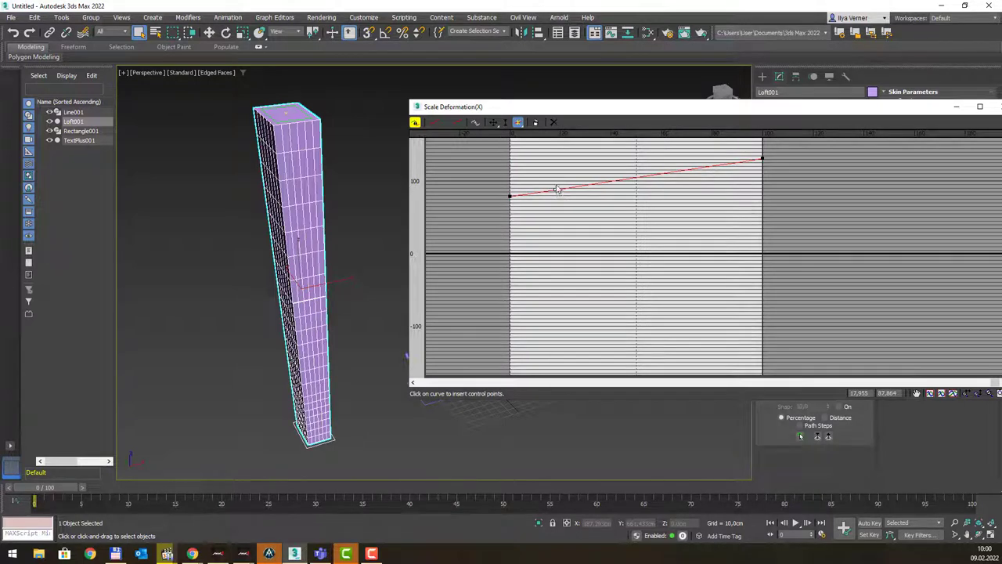
{"action": "left_click", "coordinate": [555, 190]}
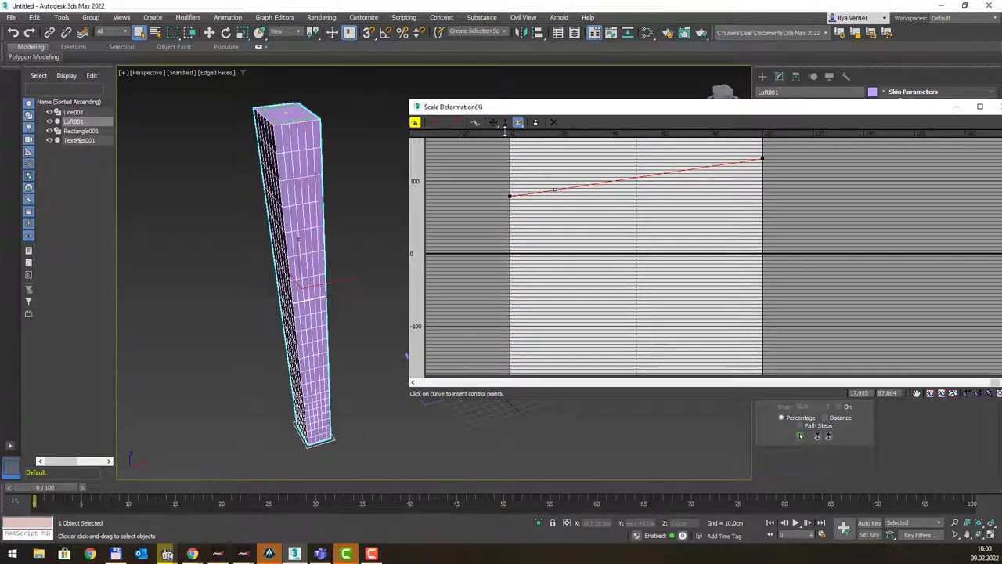
{"action": "left_click", "coordinate": [639, 177]}
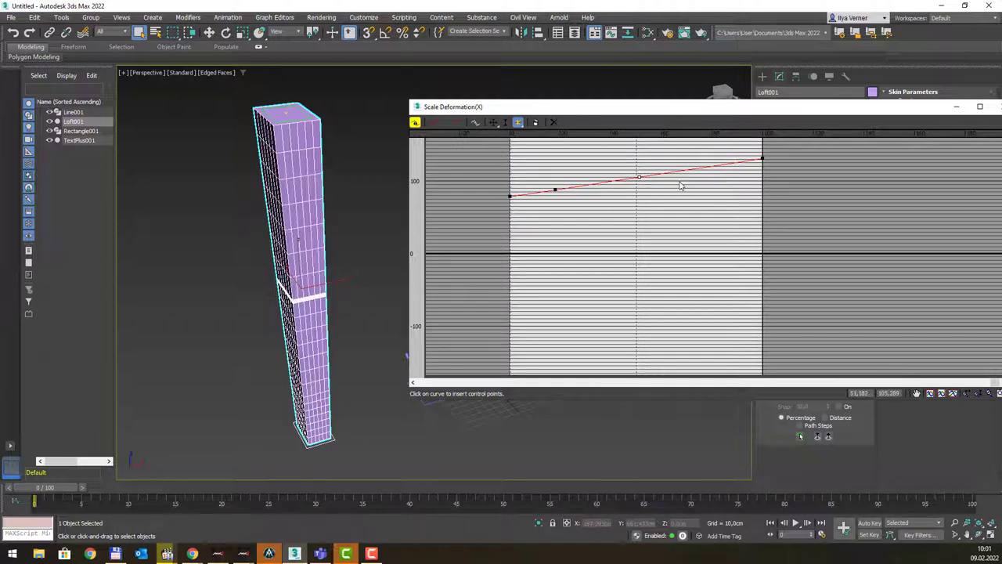
{"action": "left_click", "coordinate": [702, 167]}
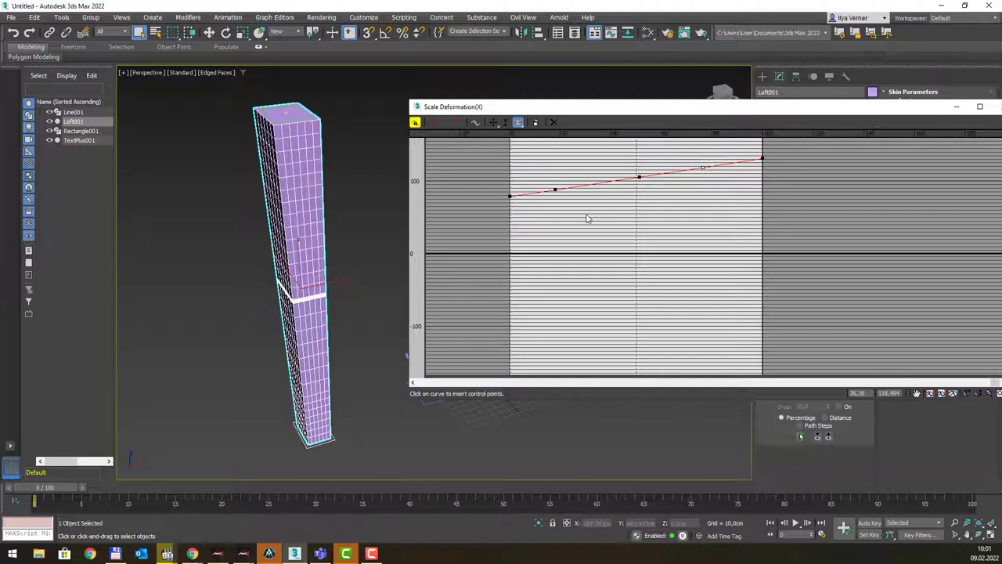
Step: Move the points into a zigzag with two peaks, a dip near 27%, and a narrower top
{"action": "left_click", "coordinate": [494, 122]}
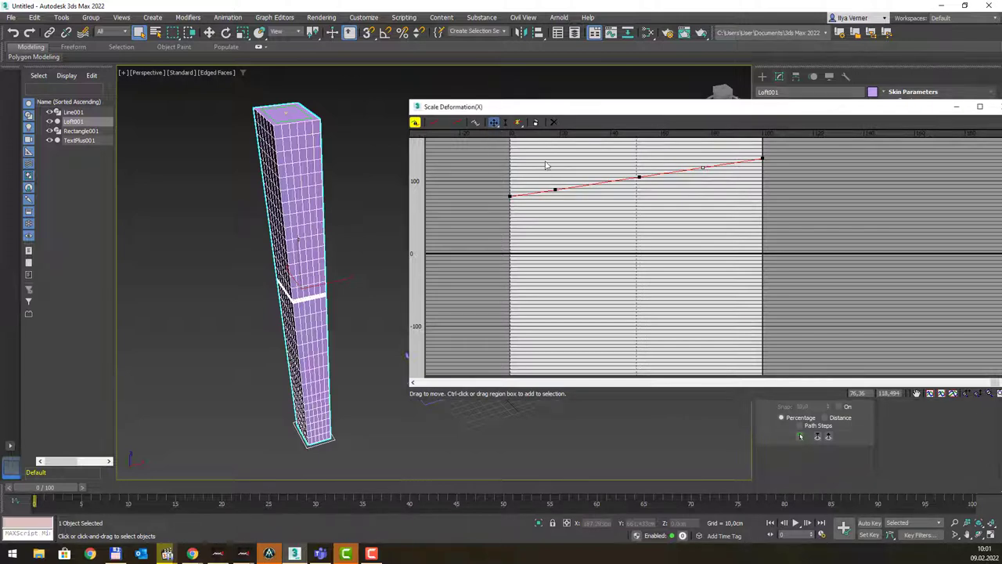
{"action": "left_click", "coordinate": [554, 190]}
{"action": "left_click_drag", "start_coordinate": [555, 189], "coordinate": [551, 142]}
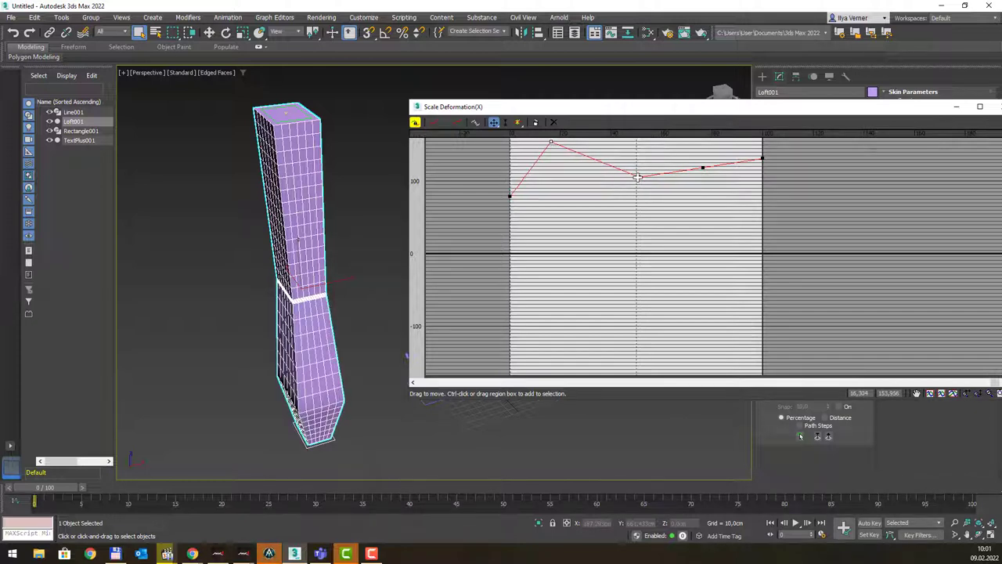
{"action": "left_click_drag", "start_coordinate": [637, 177], "coordinate": [590, 201]}
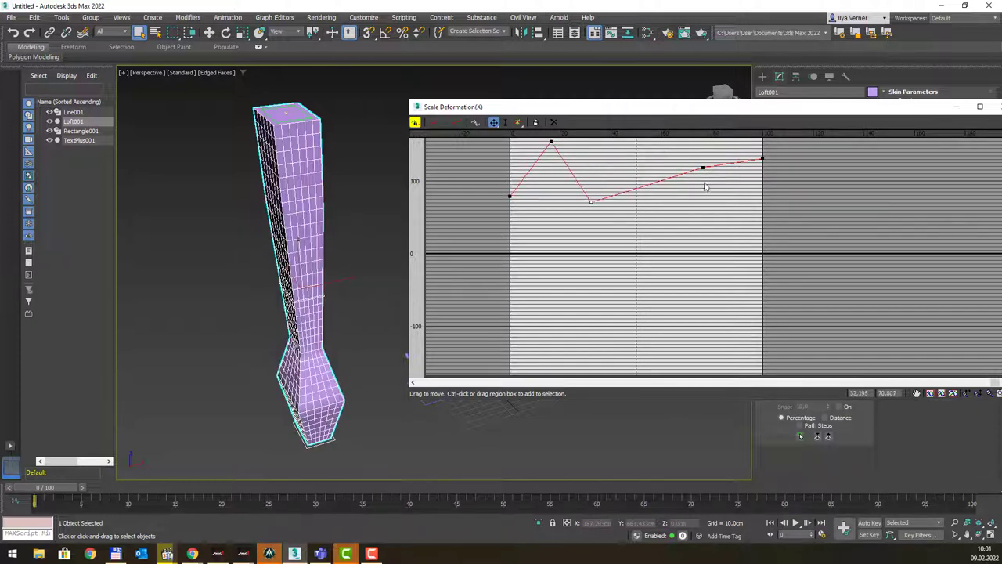
{"action": "left_click_drag", "start_coordinate": [703, 168], "coordinate": [664, 149]}
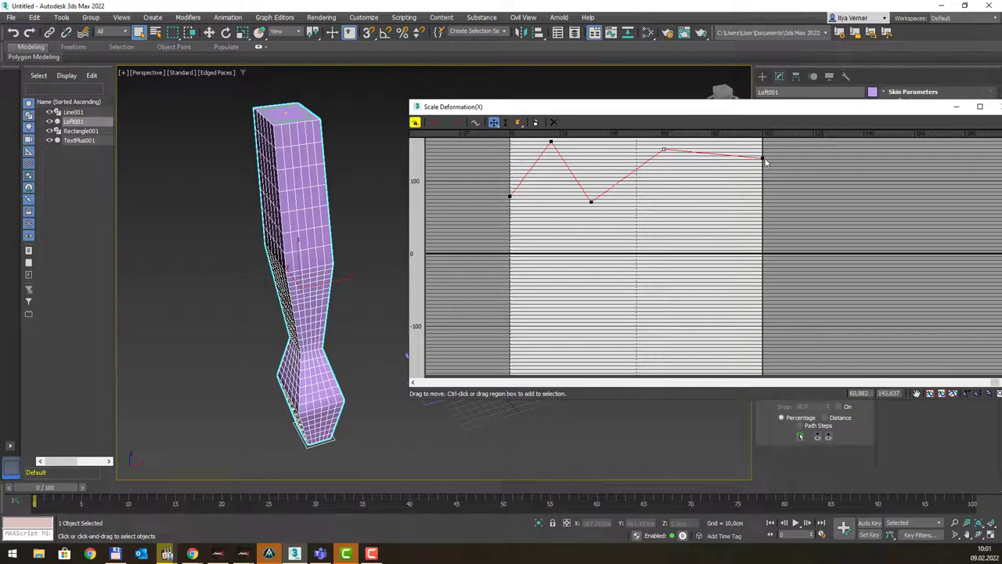
{"action": "left_click_drag", "start_coordinate": [763, 159], "coordinate": [762, 201]}
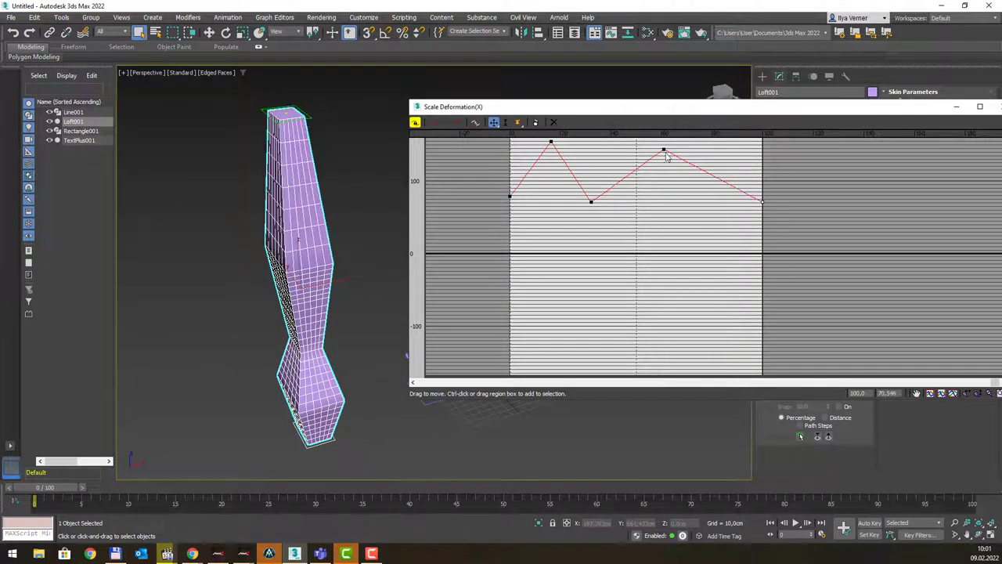
{"action": "left_click_drag", "start_coordinate": [665, 151], "coordinate": [679, 144]}
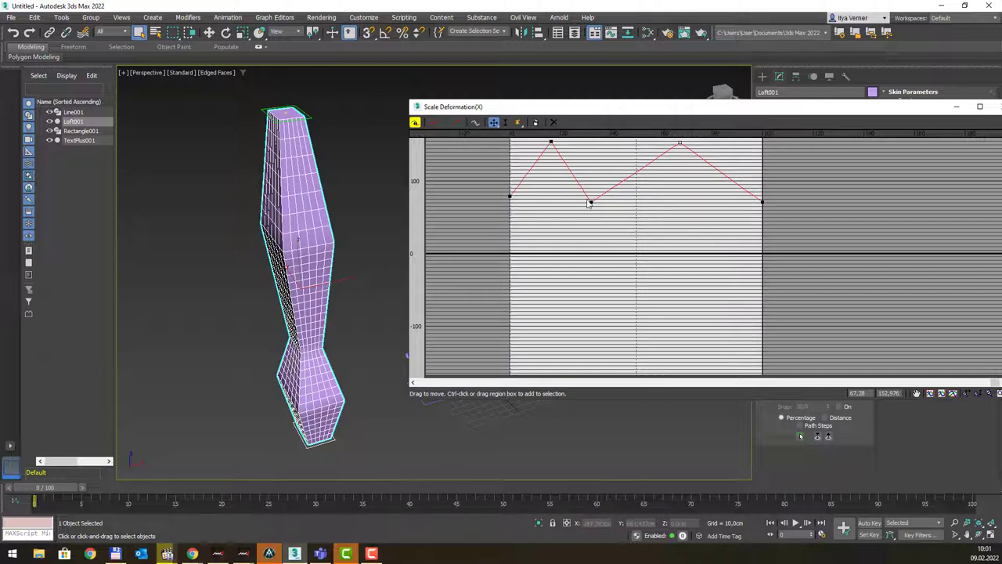
{"action": "left_click_drag", "start_coordinate": [589, 201], "coordinate": [593, 233]}
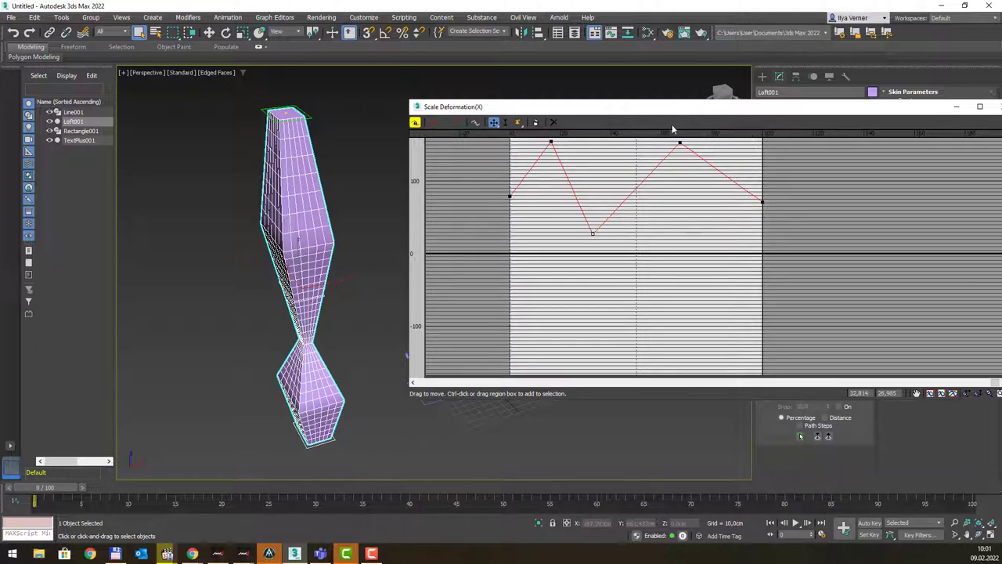
{"action": "left_click_drag", "start_coordinate": [672, 129], "coordinate": [626, 132]}
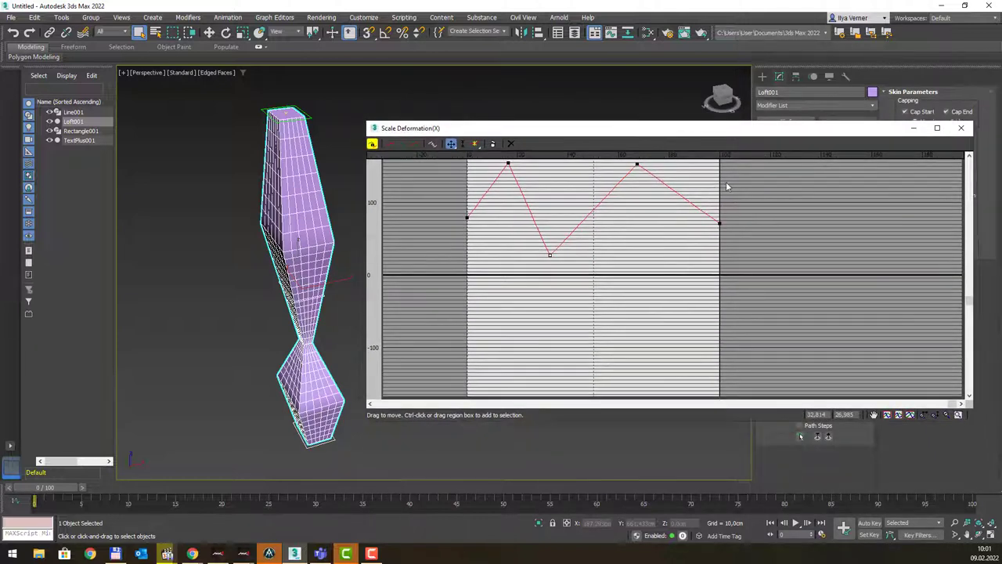
Step: Rescale the deformation graph horizontally and vertically so larger scale values are visible
{"action": "left_click", "coordinate": [935, 415]}
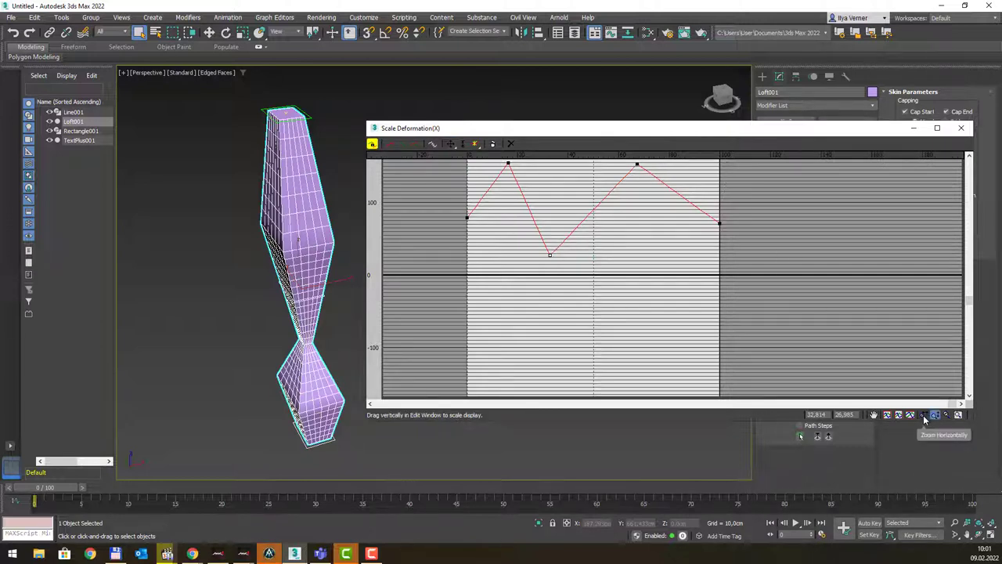
{"action": "left_click", "coordinate": [925, 416]}
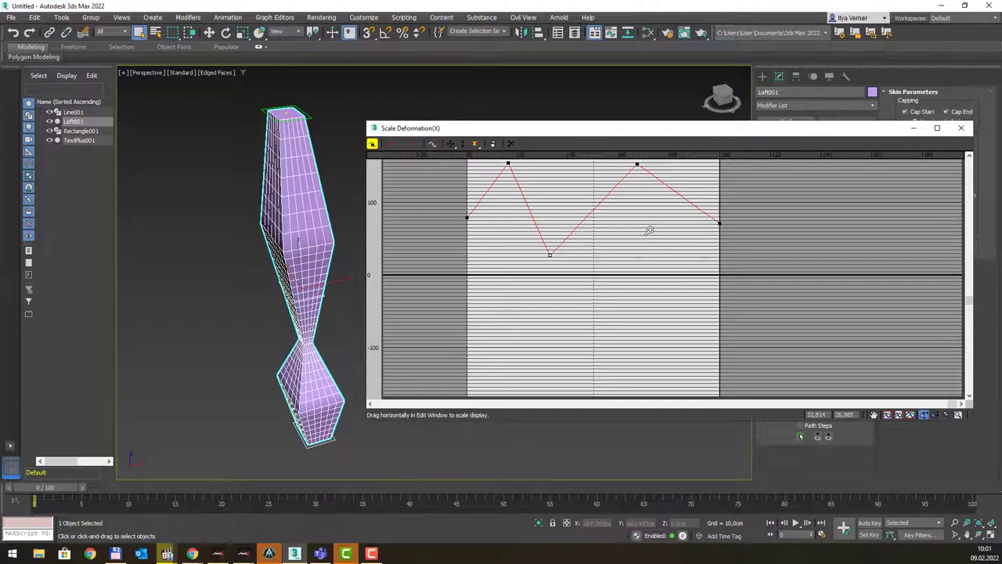
{"action": "left_click_drag", "start_coordinate": [649, 230], "coordinate": [653, 180]}
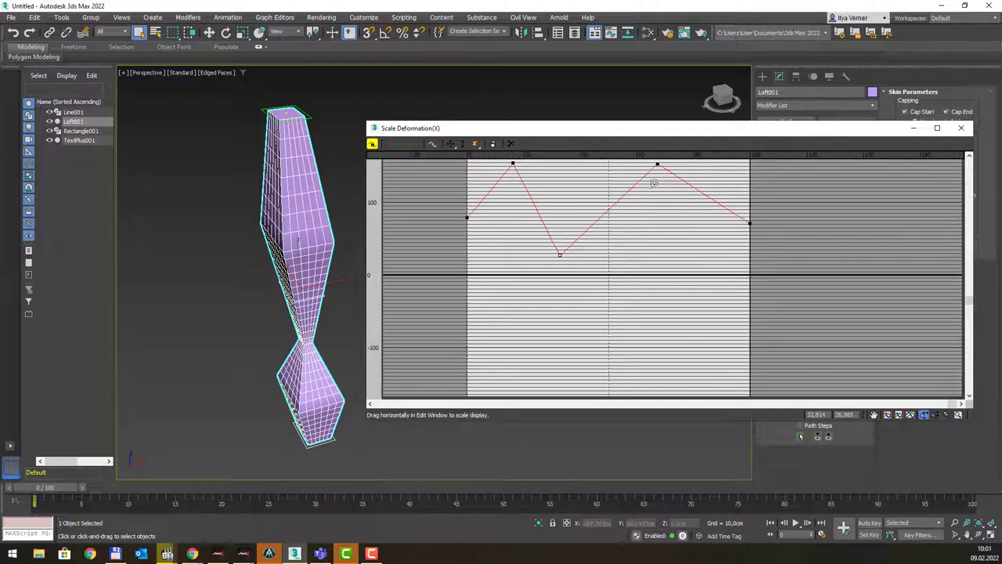
{"action": "left_click", "coordinate": [935, 415]}
{"action": "left_click_drag", "start_coordinate": [664, 277], "coordinate": [647, 305]}
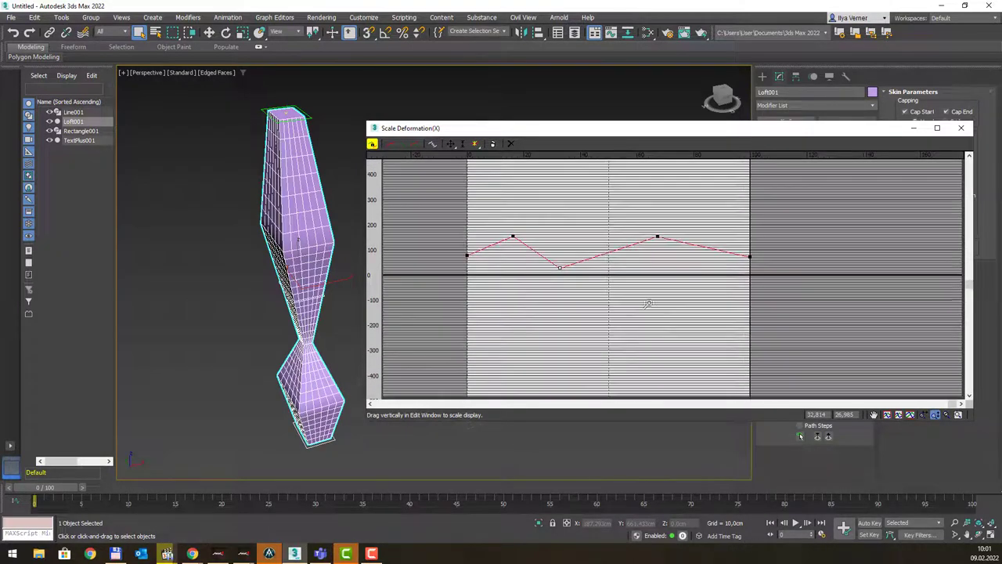
Step: Drag the upper peak point up to about 370% to swell the column's upper section
{"action": "left_click", "coordinate": [454, 144]}
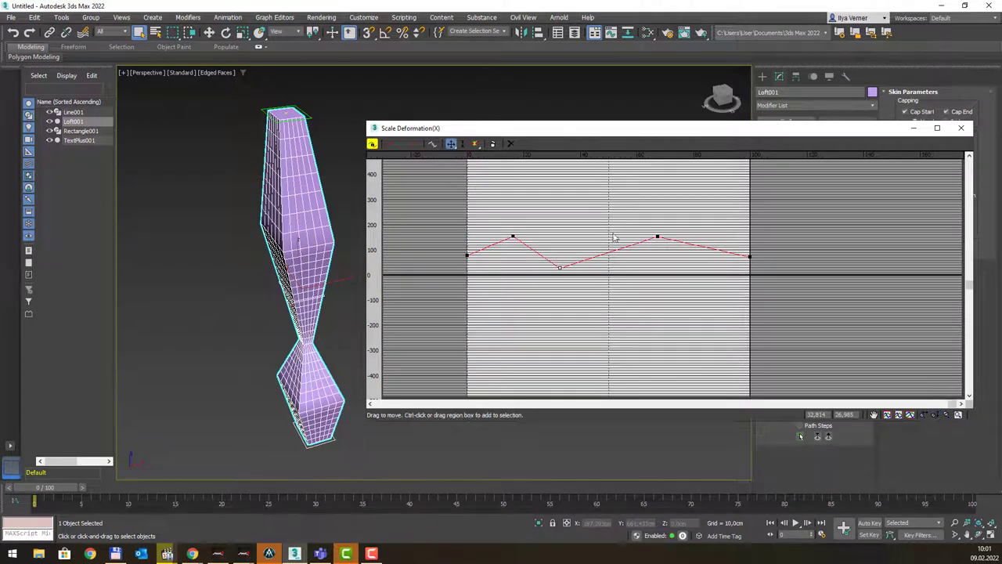
{"action": "left_click_drag", "start_coordinate": [657, 236], "coordinate": [655, 182]}
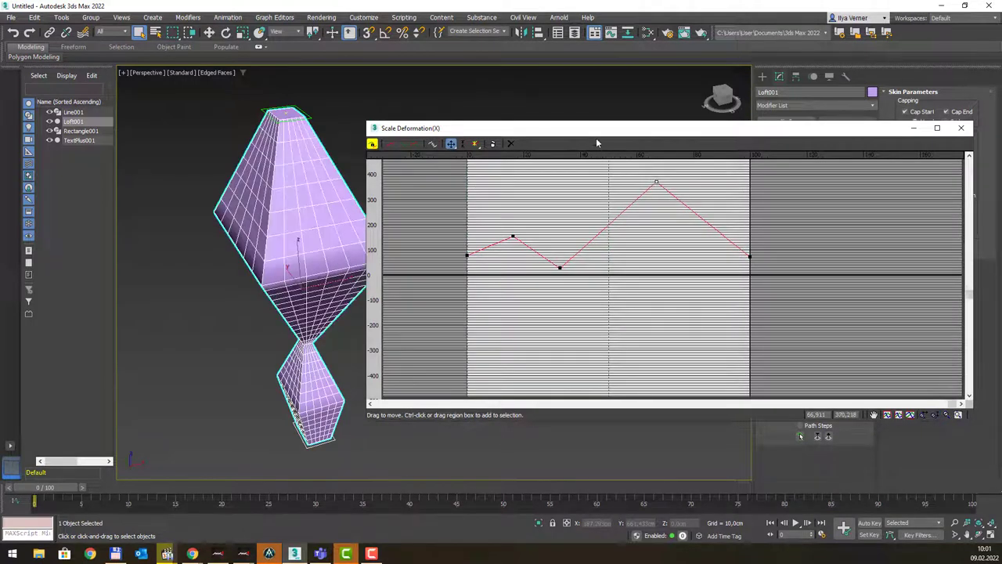
{"action": "left_click_drag", "start_coordinate": [583, 125], "coordinate": [601, 120]}
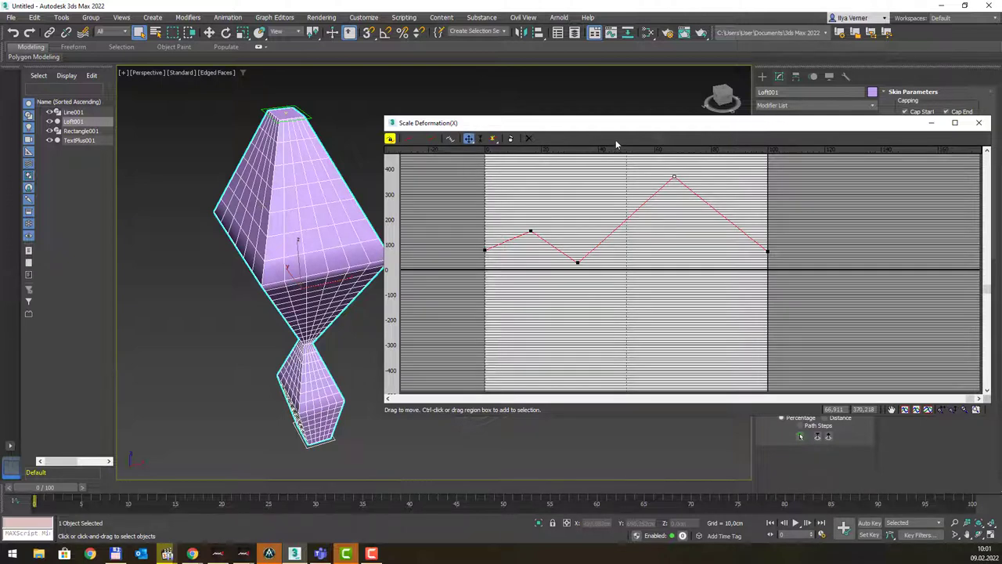
{"action": "left_click_drag", "start_coordinate": [634, 128], "coordinate": [635, 120]}
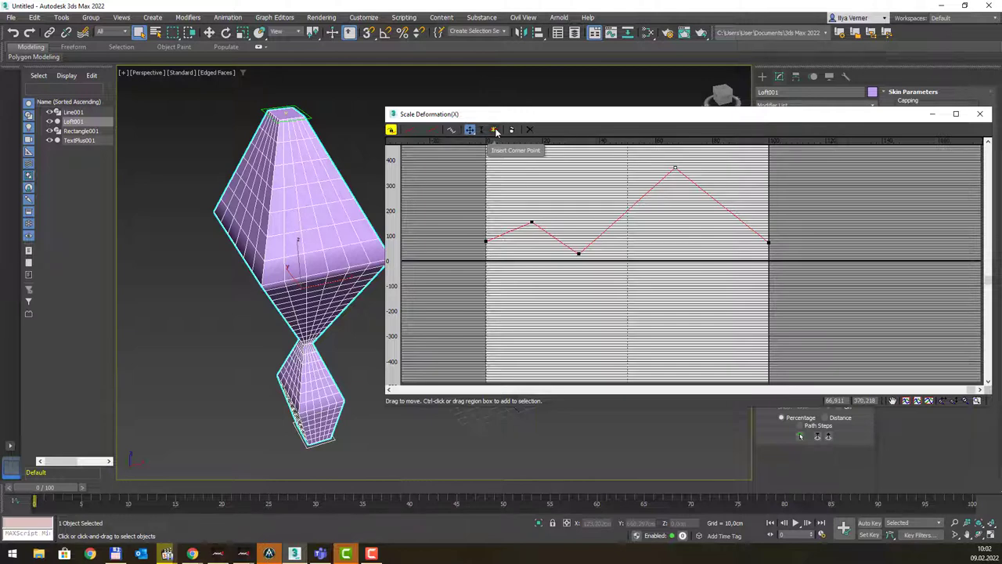
{"action": "left_click_drag", "start_coordinate": [494, 131], "coordinate": [495, 137]}
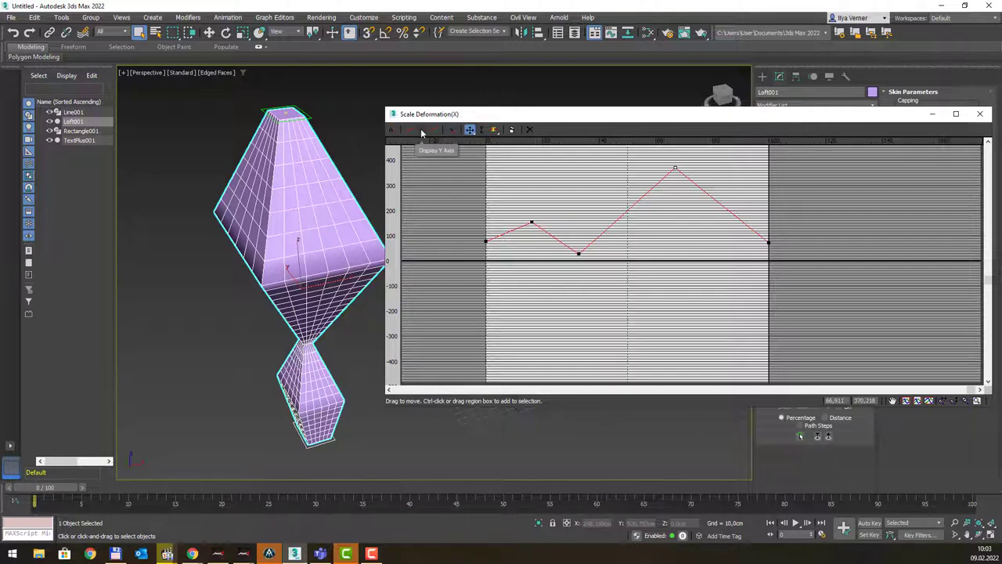
Step: On the X scale curve, raise the lower peak to about 410% and lift the waist to roughly 85%
{"action": "left_click", "coordinate": [420, 128]}
{"action": "left_click", "coordinate": [435, 132]}
{"action": "left_click_drag", "start_coordinate": [500, 119], "coordinate": [520, 124]}
{"action": "left_click", "coordinate": [435, 136]}
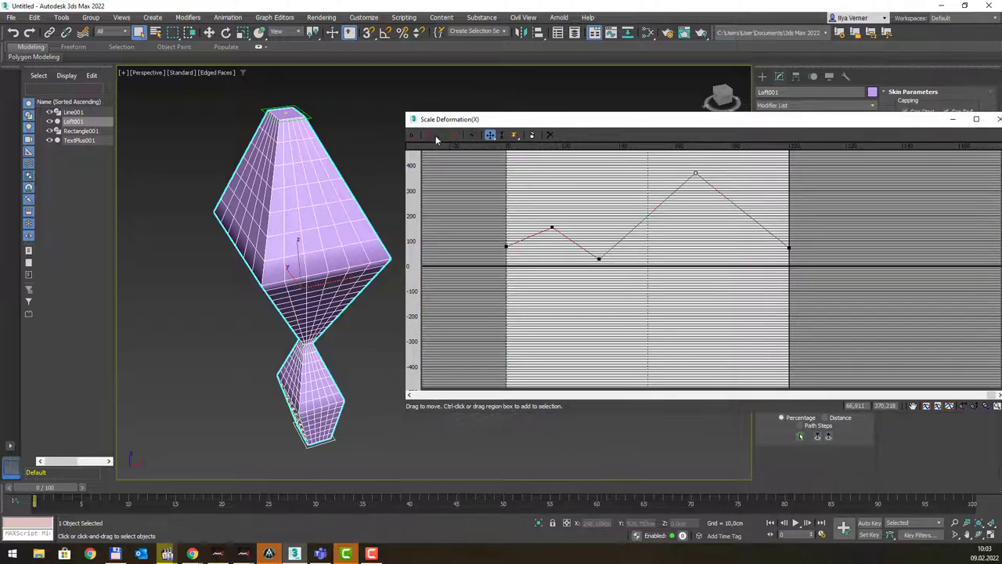
{"action": "left_click_drag", "start_coordinate": [527, 125], "coordinate": [514, 136]}
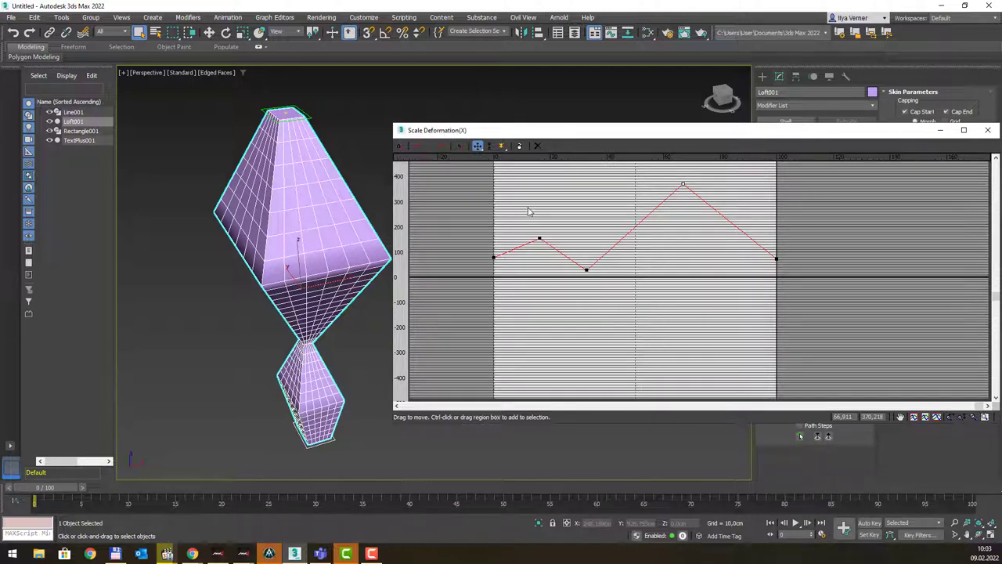
{"action": "left_click_drag", "start_coordinate": [541, 237], "coordinate": [540, 174]}
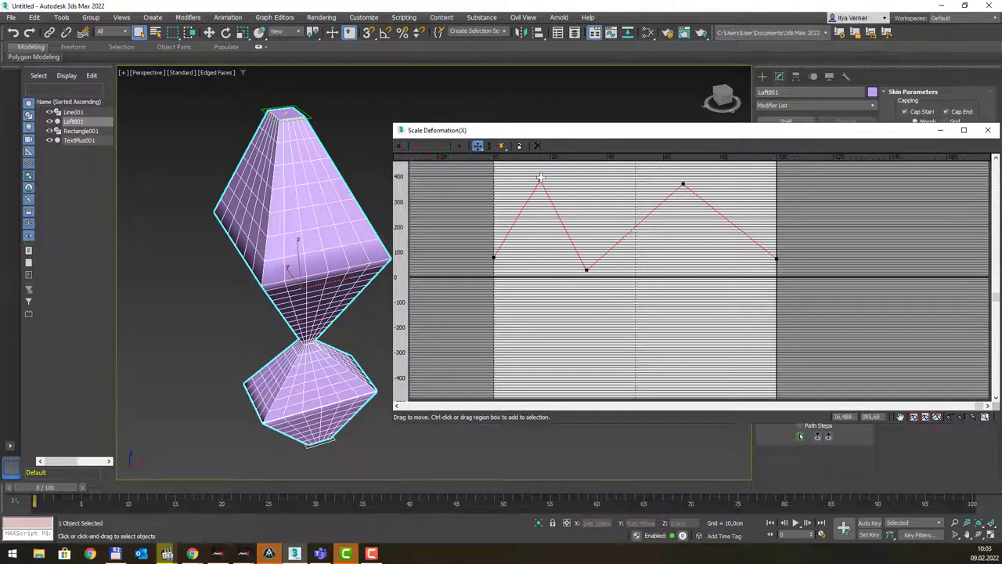
{"action": "mouse_move", "coordinate": [587, 270]}
{"action": "left_mouse_down"}
{"action": "mouse_move", "coordinate": [586, 335]}
{"action": "mouse_move", "coordinate": [589, 255]}
{"action": "left_mouse_up"}
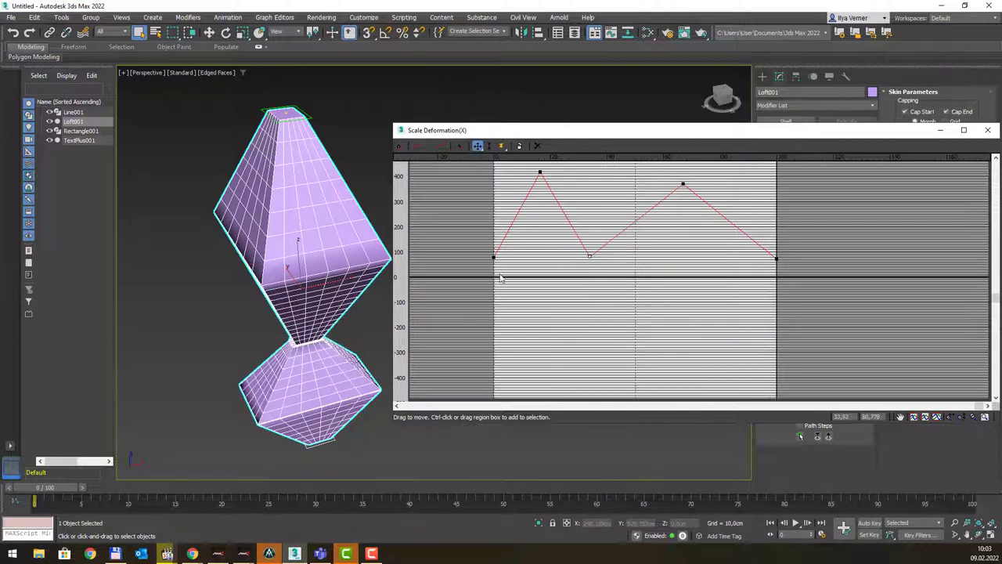
Step: On the Y scale curve, raise the peak to about 430% and pull the end point lower
{"action": "left_click", "coordinate": [432, 145]}
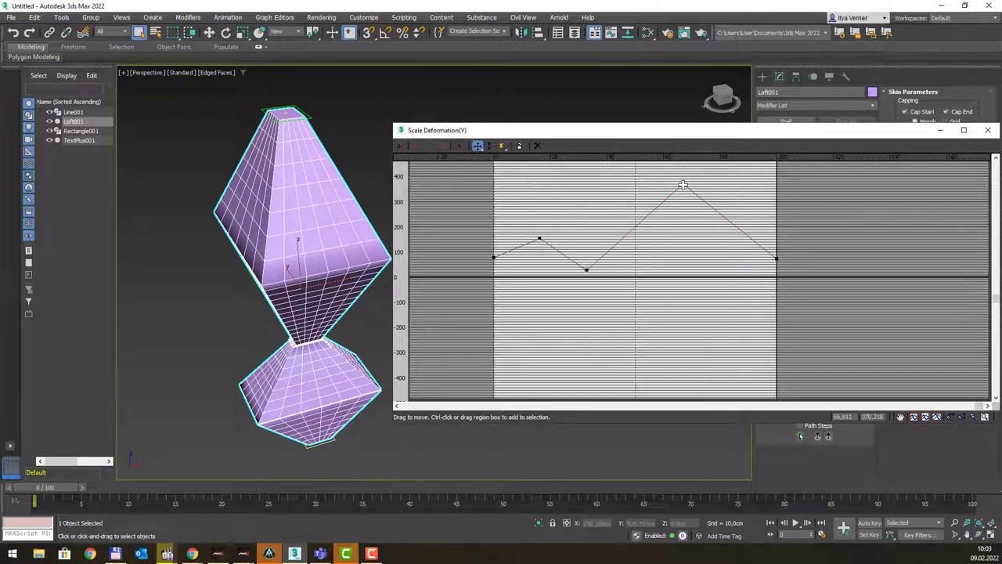
{"action": "left_click_drag", "start_coordinate": [683, 184], "coordinate": [685, 168]}
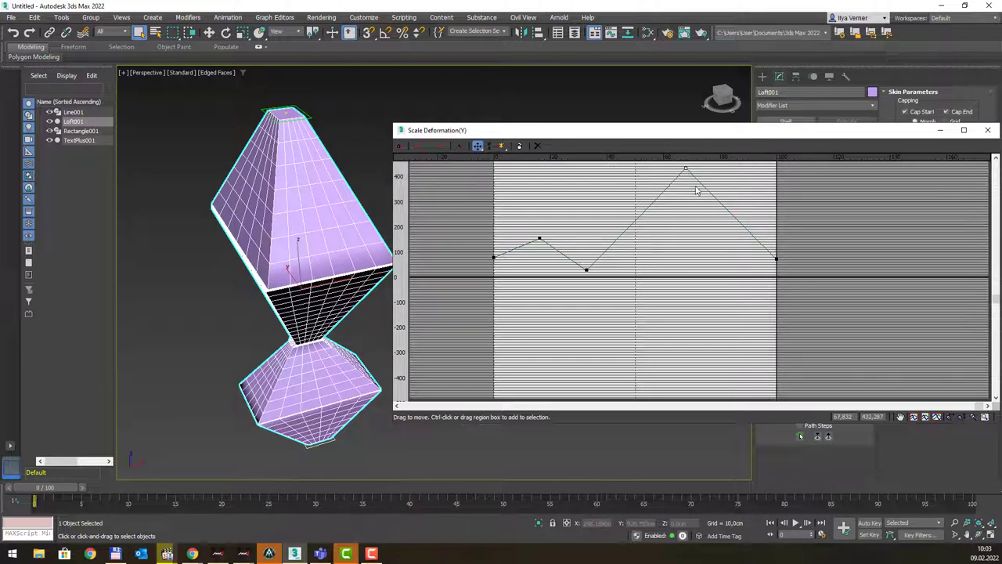
{"action": "mouse_move", "coordinate": [776, 258]}
{"action": "left_mouse_down"}
{"action": "mouse_move", "coordinate": [774, 281]}
{"action": "mouse_move", "coordinate": [774, 263]}
{"action": "left_mouse_up"}
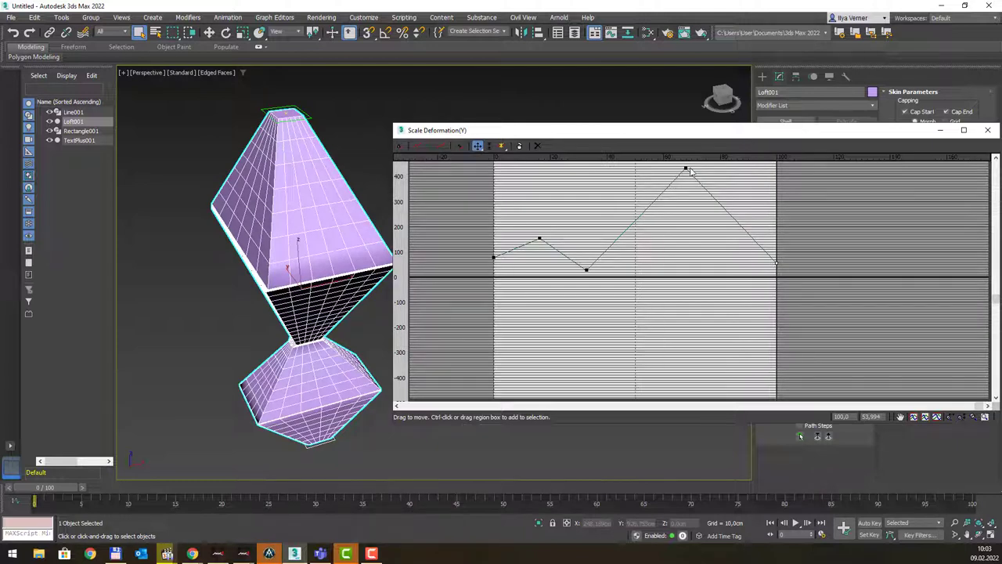
{"action": "left_click", "coordinate": [420, 147]}
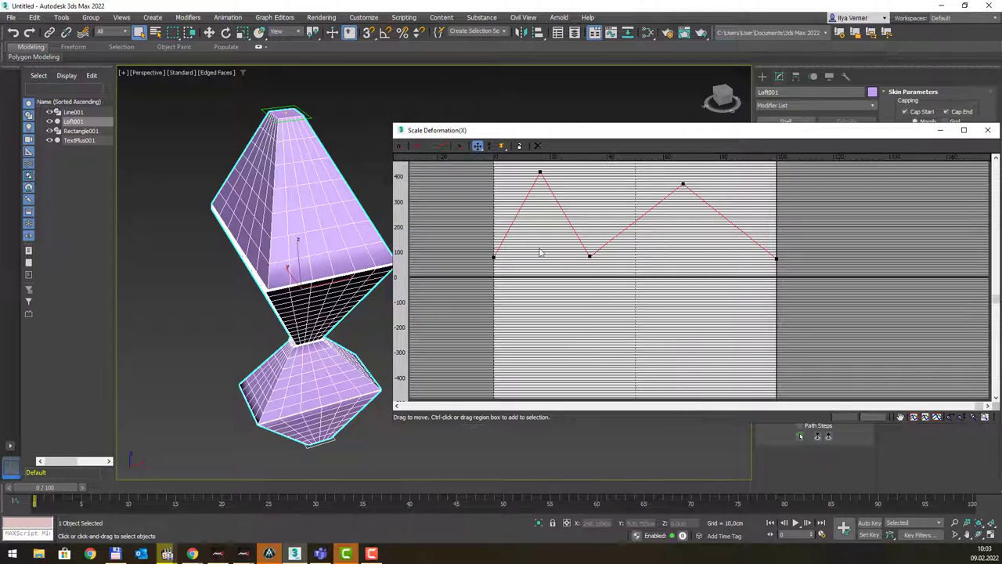
{"action": "left_click", "coordinate": [428, 146]}
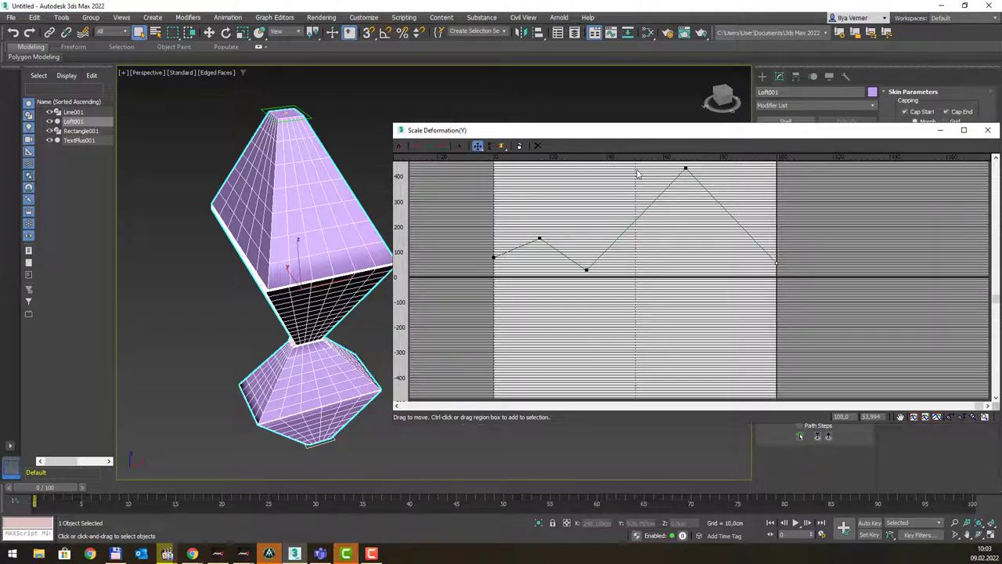
{"action": "left_click_drag", "start_coordinate": [683, 139], "coordinate": [694, 144]}
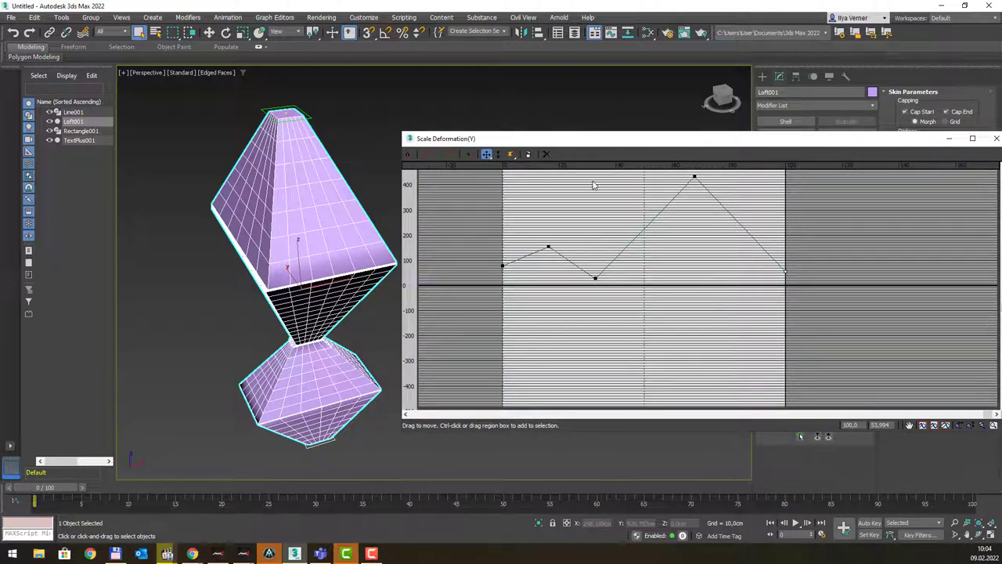
{"action": "mouse_move", "coordinate": [751, 144]}
{"action": "left_mouse_down"}
{"action": "mouse_move", "coordinate": [683, 146]}
{"action": "mouse_move", "coordinate": [733, 152]}
{"action": "left_mouse_up"}
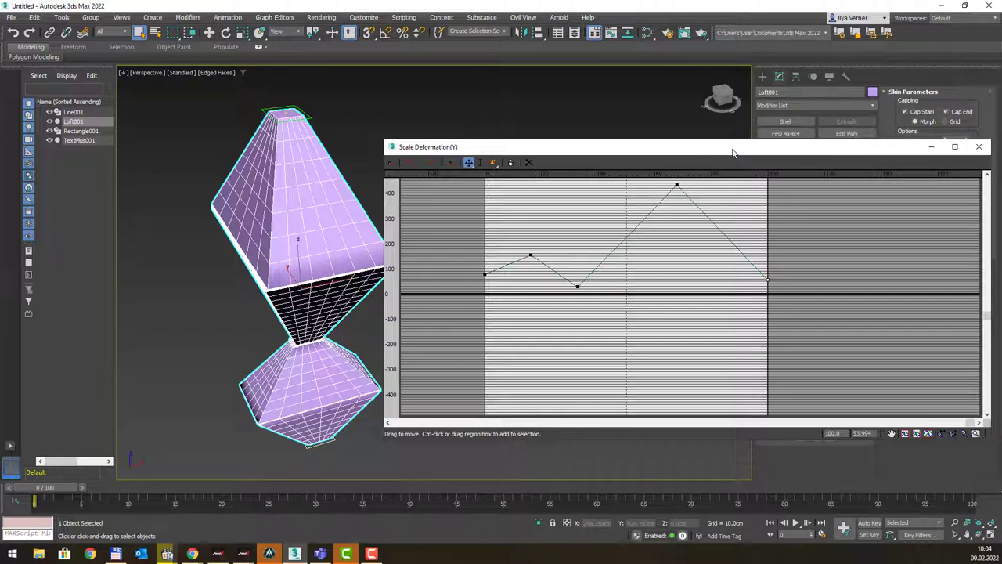
Step: Close the Scale Deformation graph and toggle scale deformation off and back on to compare
{"action": "left_click_drag", "start_coordinate": [733, 152], "coordinate": [651, 161]}
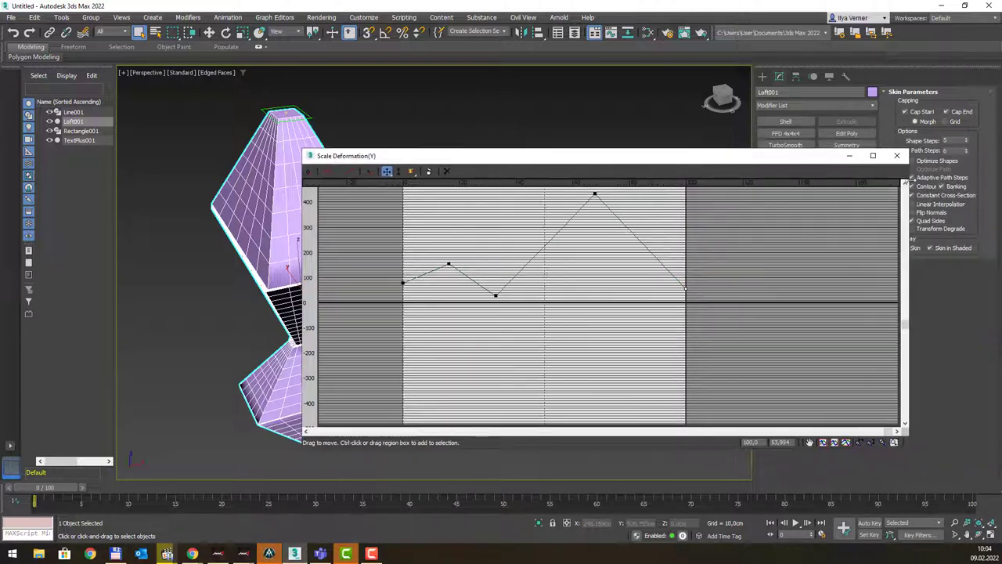
{"action": "left_click", "coordinate": [898, 155]}
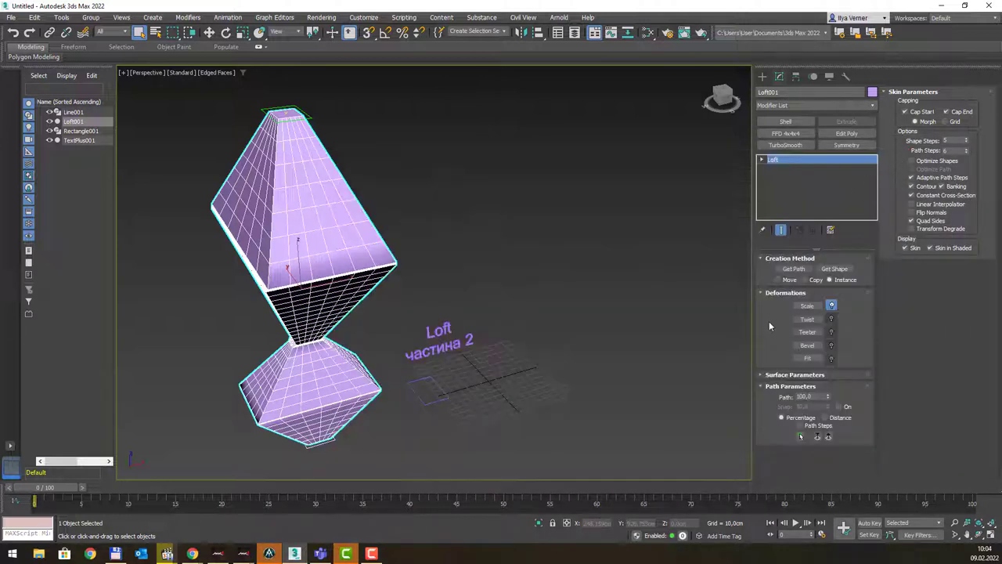
{"action": "left_click", "coordinate": [832, 306]}
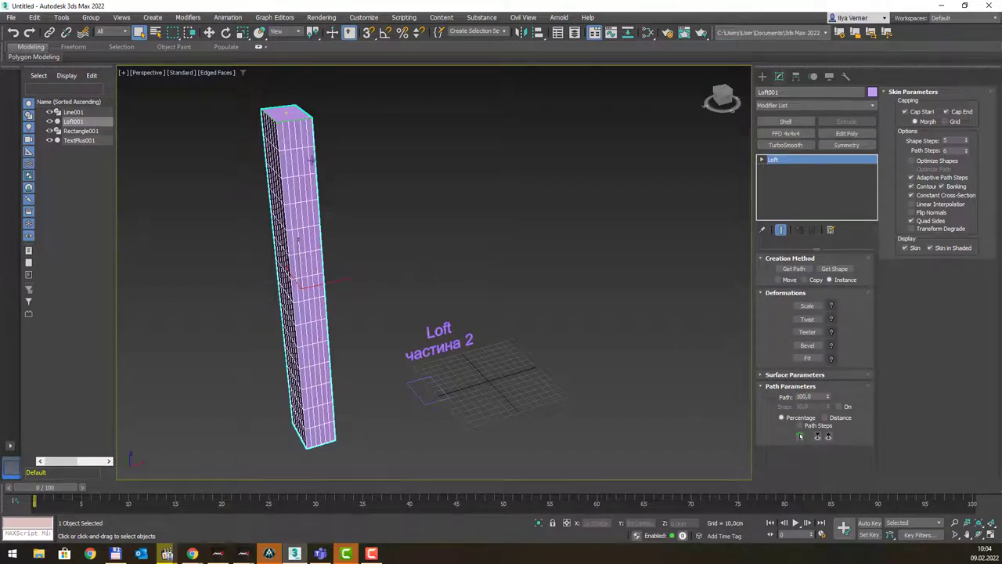
{"action": "left_click", "coordinate": [831, 305]}
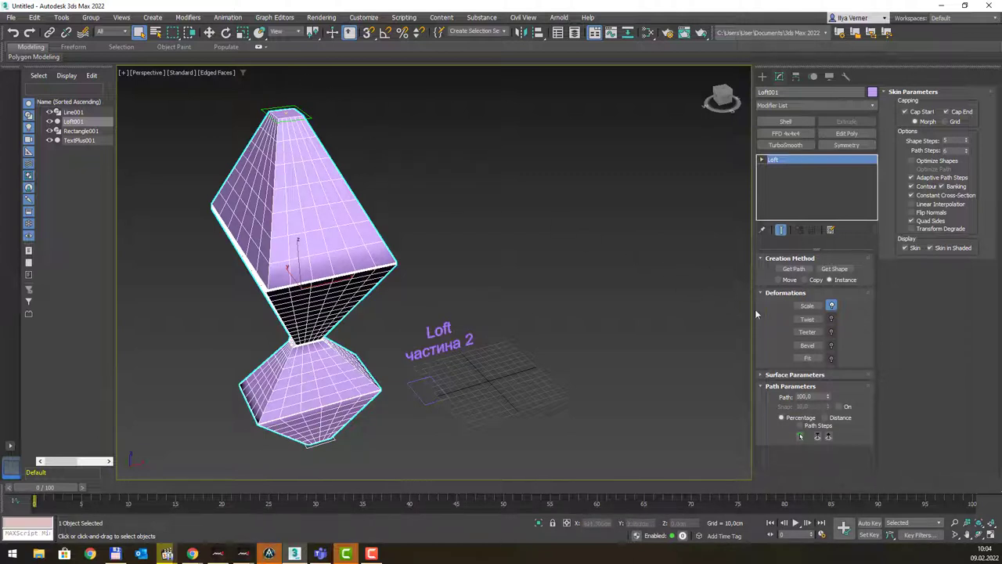
Step: Open Twist deformation in an enlarged window and raise its start point to about 139
{"action": "left_click", "coordinate": [805, 320]}
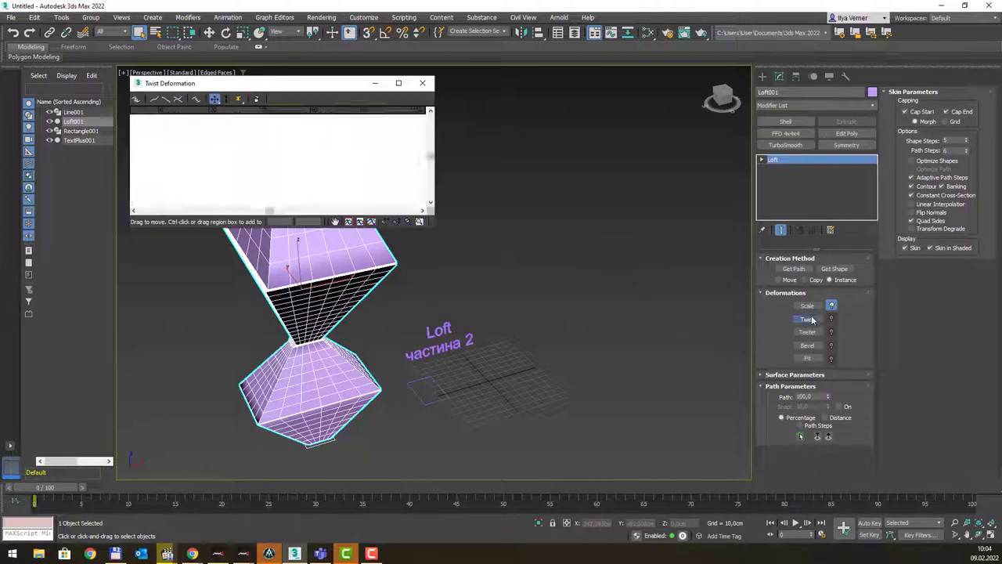
{"action": "left_click_drag", "start_coordinate": [310, 84], "coordinate": [700, 125]}
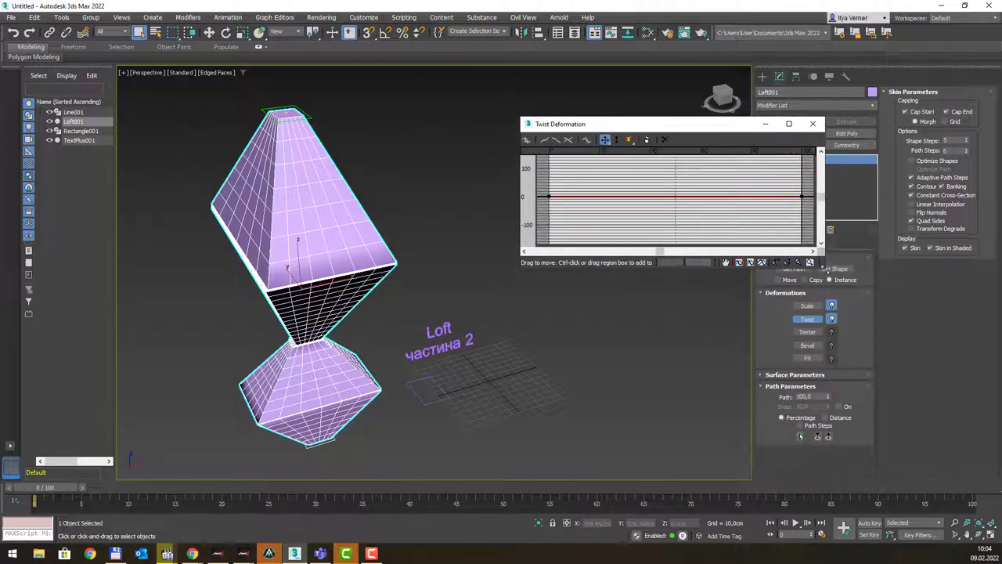
{"action": "left_click_drag", "start_coordinate": [823, 269], "coordinate": [975, 407]}
{"action": "left_click_drag", "start_coordinate": [746, 129], "coordinate": [716, 140]}
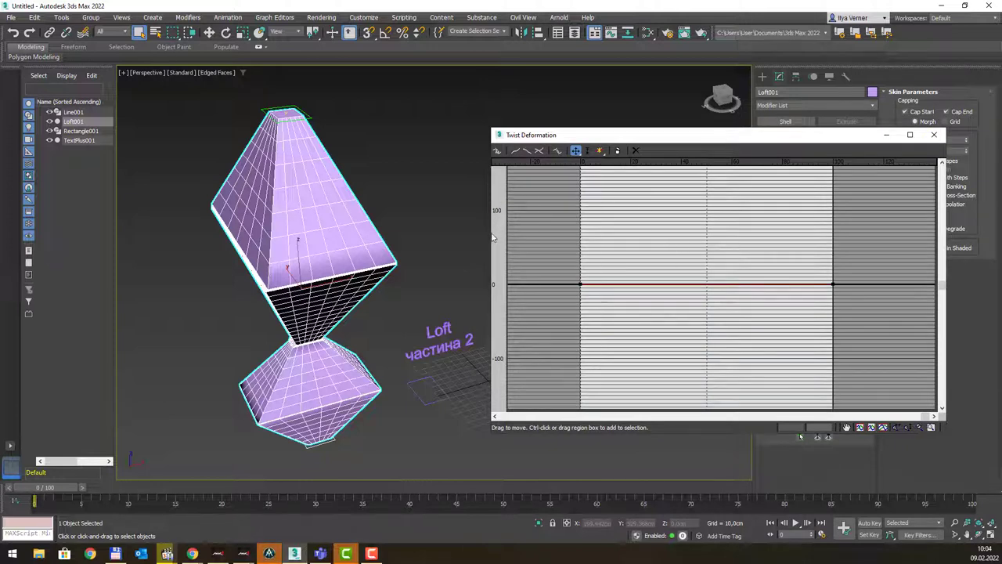
{"action": "left_click_drag", "start_coordinate": [483, 233], "coordinate": [406, 233]}
{"action": "left_click_drag", "start_coordinate": [629, 139], "coordinate": [651, 130]}
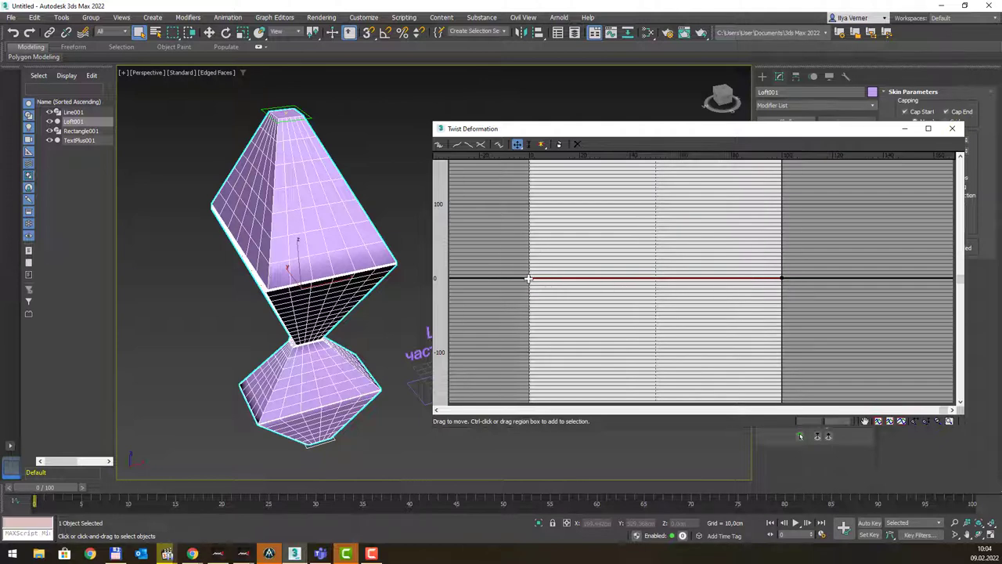
{"action": "left_click_drag", "start_coordinate": [529, 278], "coordinate": [531, 175]}
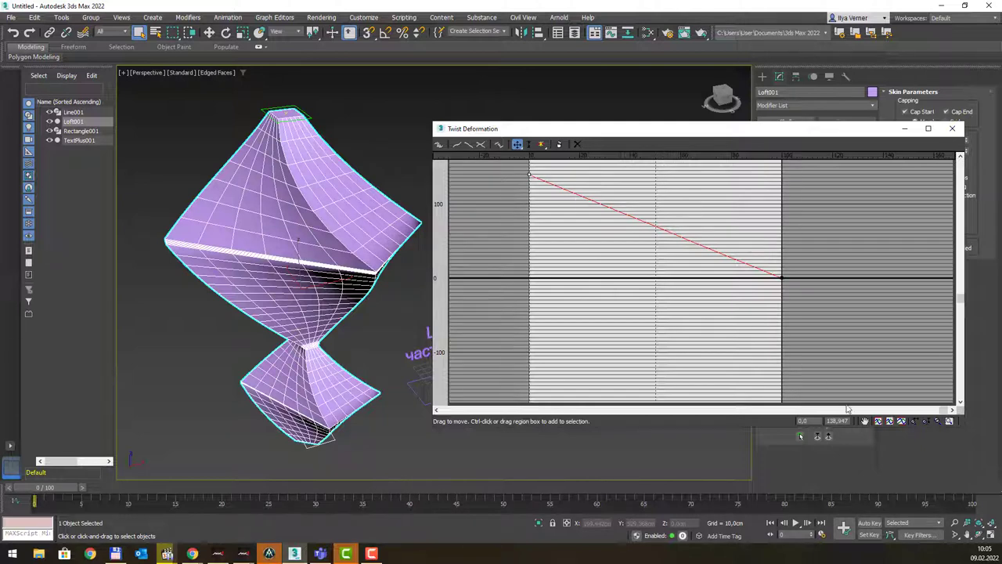
Step: Rescale the twist graph vertically, set the start to about 320 and drop the end below 0
{"action": "left_click", "coordinate": [927, 421]}
{"action": "left_click_drag", "start_coordinate": [664, 243], "coordinate": [680, 345]}
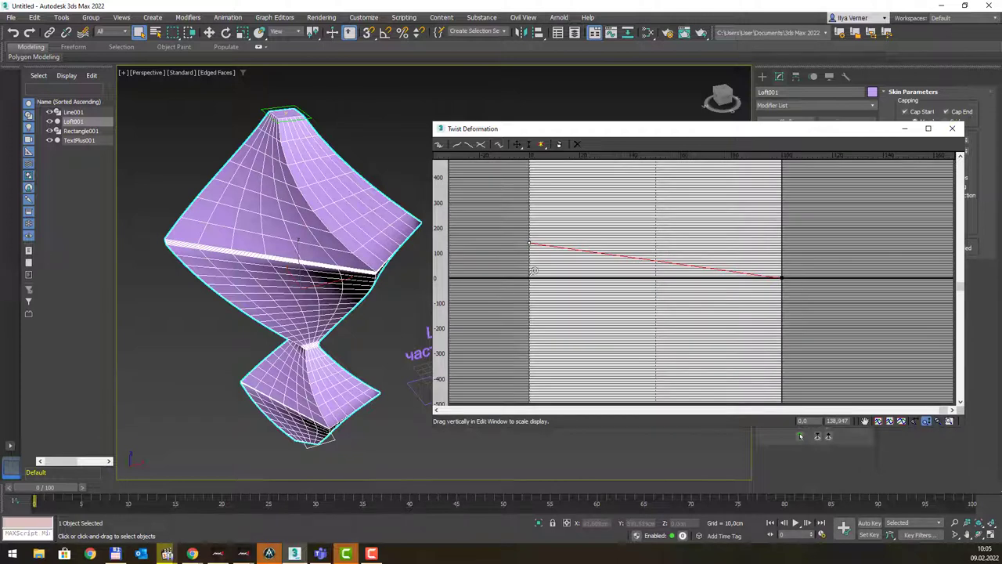
{"action": "left_click", "coordinate": [517, 146]}
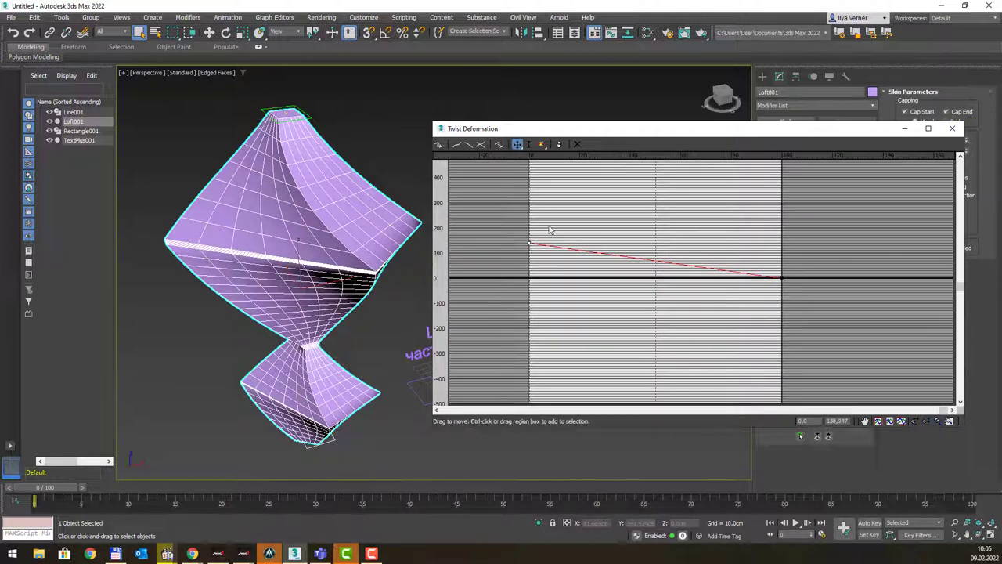
{"action": "mouse_move", "coordinate": [526, 243]}
{"action": "left_mouse_down"}
{"action": "mouse_move", "coordinate": [531, 171]}
{"action": "mouse_move", "coordinate": [531, 197]}
{"action": "left_mouse_up"}
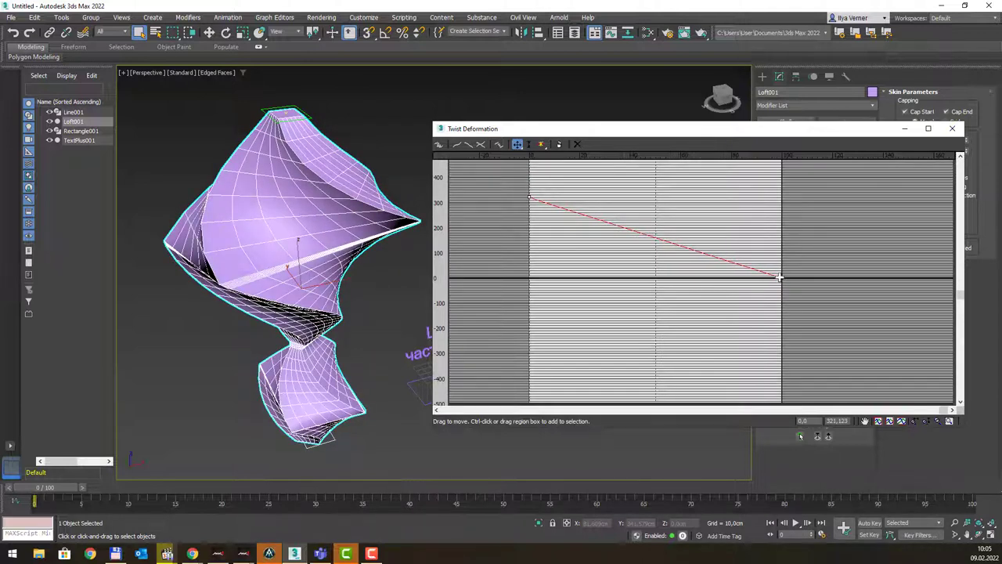
{"action": "mouse_move", "coordinate": [779, 277]}
{"action": "left_mouse_down"}
{"action": "mouse_move", "coordinate": [779, 325]}
{"action": "mouse_move", "coordinate": [781, 291]}
{"action": "left_mouse_up"}
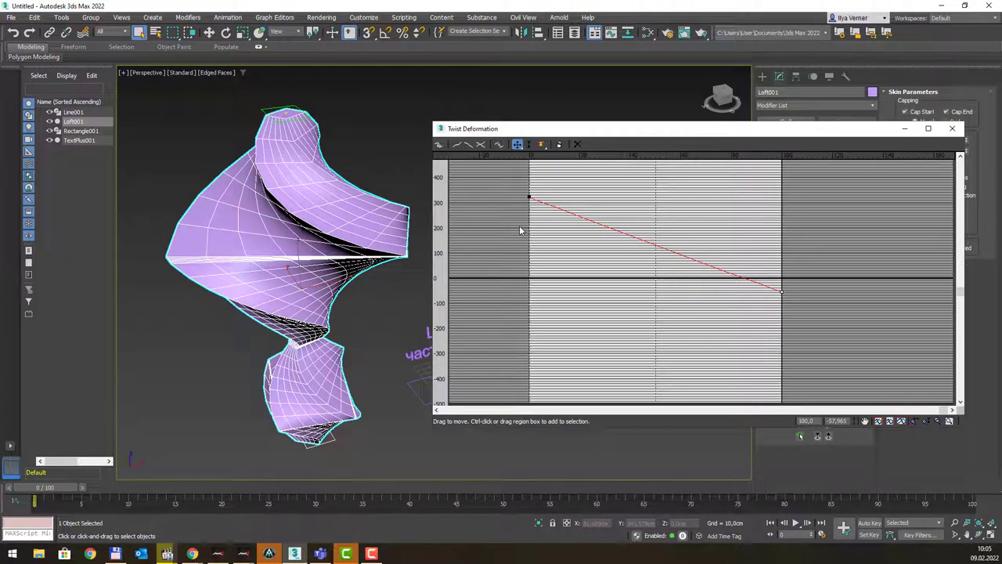
Step: Insert a corner point on the twist curve, pull it down, and close the graph
{"action": "left_click", "coordinate": [540, 145]}
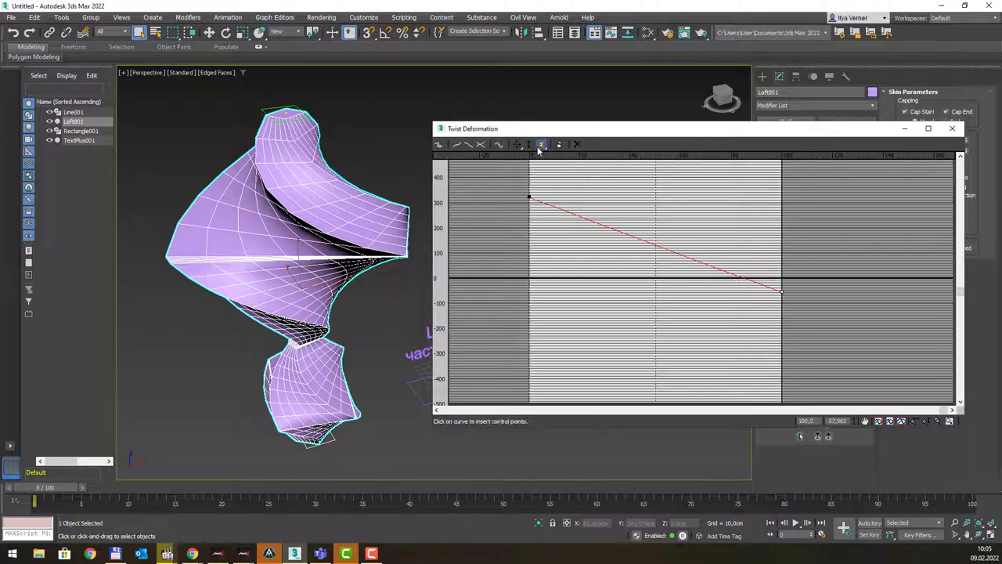
{"action": "left_click", "coordinate": [638, 240]}
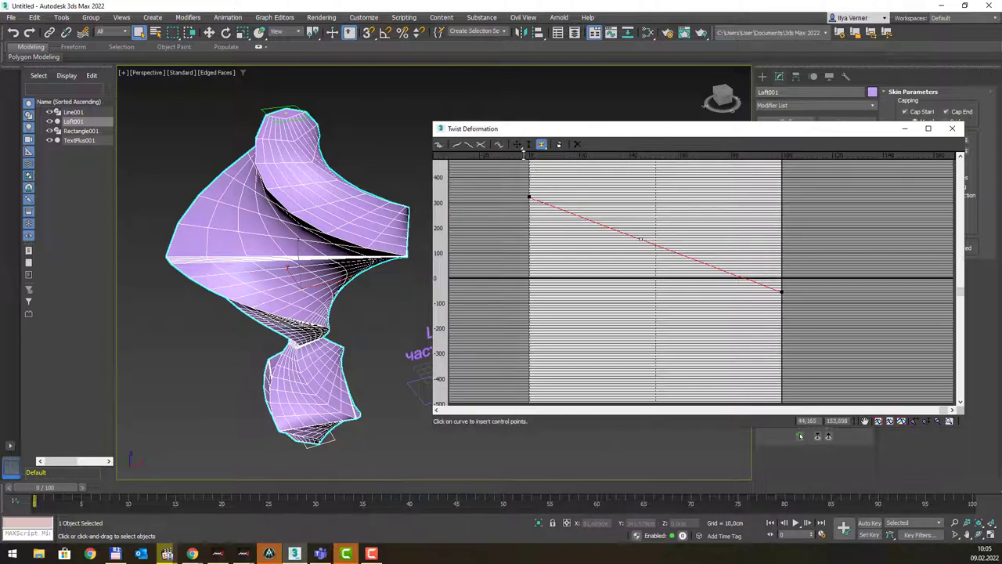
{"action": "left_click", "coordinate": [516, 144]}
{"action": "mouse_move", "coordinate": [639, 239]}
{"action": "left_mouse_down"}
{"action": "mouse_move", "coordinate": [639, 272]}
{"action": "mouse_move", "coordinate": [649, 224]}
{"action": "mouse_move", "coordinate": [671, 185]}
{"action": "mouse_move", "coordinate": [653, 226]}
{"action": "mouse_move", "coordinate": [564, 228]}
{"action": "left_mouse_up"}
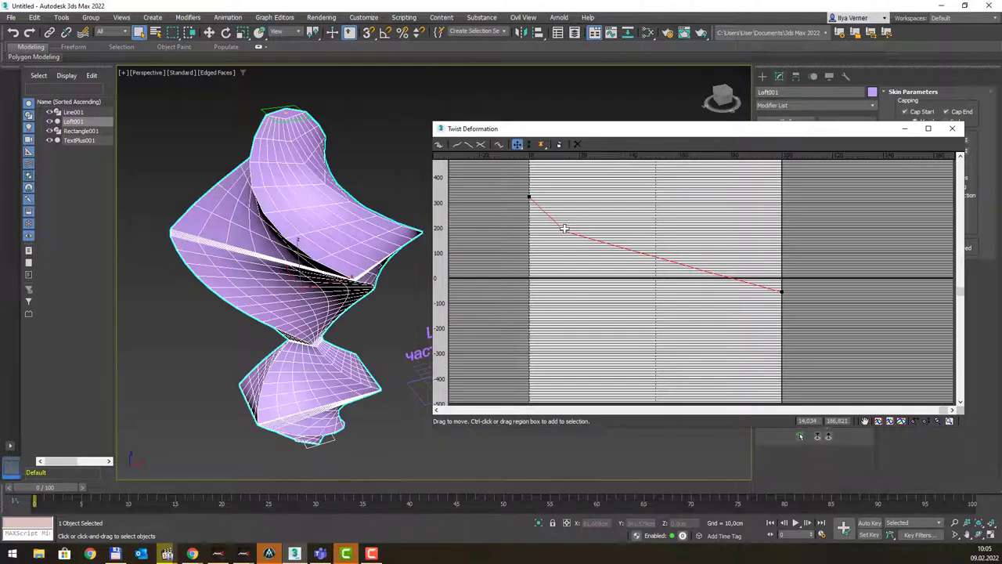
{"action": "left_click", "coordinate": [952, 129]}
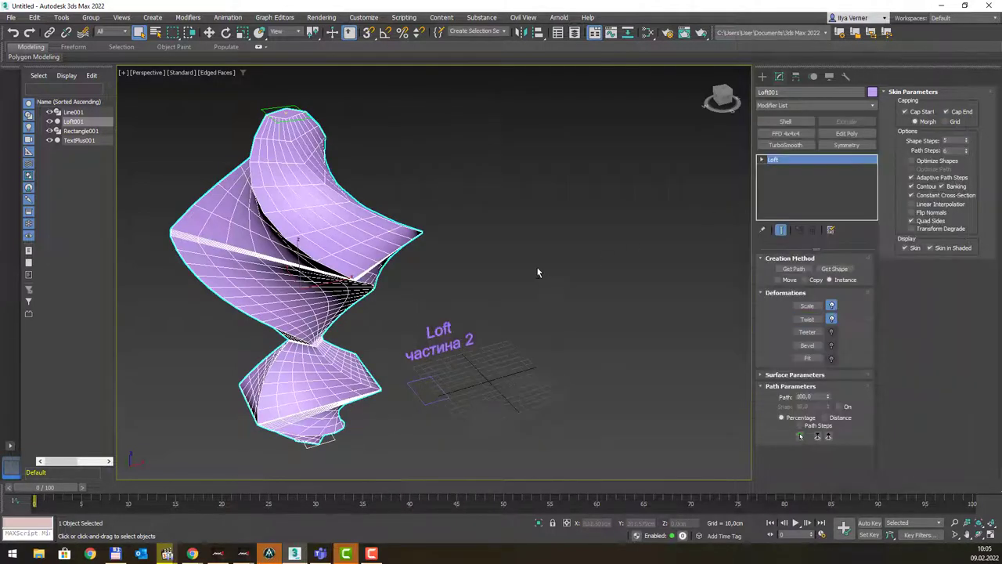
{"action": "mouse_move", "coordinate": [537, 273]}
{"action": "middle_mouse_down", "text": "alt"}
{"action": "mouse_move", "coordinate": [317, 225]}
{"action": "mouse_move", "coordinate": [484, 245]}
{"action": "middle_mouse_up", "text": "alt"}
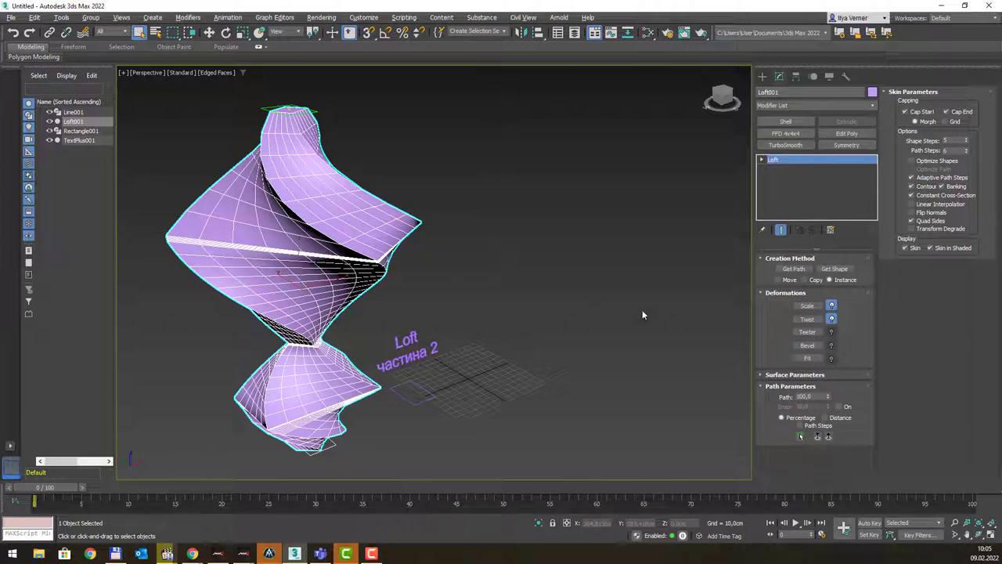
Step: Open Teeter deformation and drag its start point down to about -61, tilting the column
{"action": "left_click", "coordinate": [807, 332]}
{"action": "left_click_drag", "start_coordinate": [293, 99], "coordinate": [704, 199]}
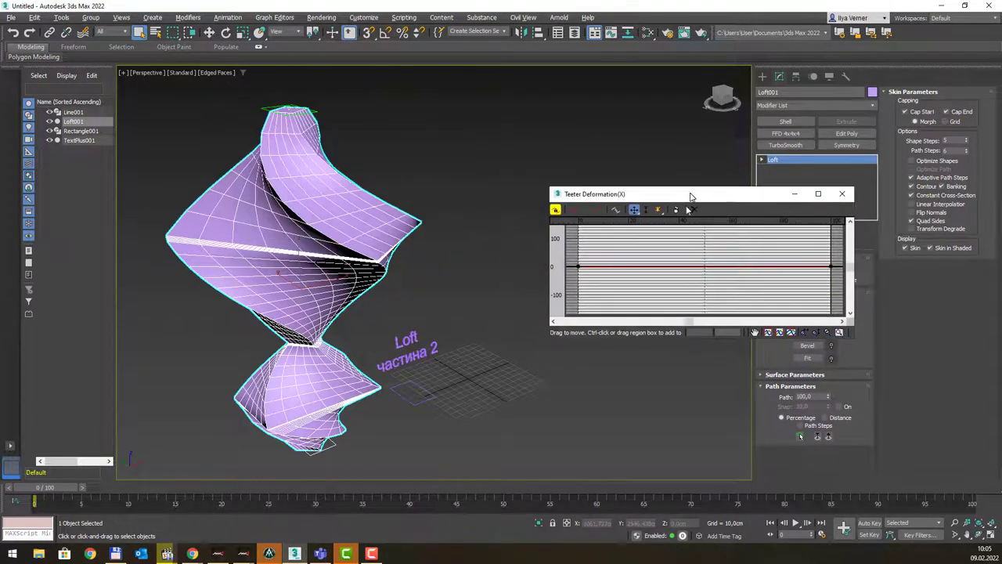
{"action": "mouse_move", "coordinate": [579, 266]}
{"action": "left_mouse_down"}
{"action": "mouse_move", "coordinate": [579, 228]}
{"action": "mouse_move", "coordinate": [579, 306]}
{"action": "left_mouse_up"}
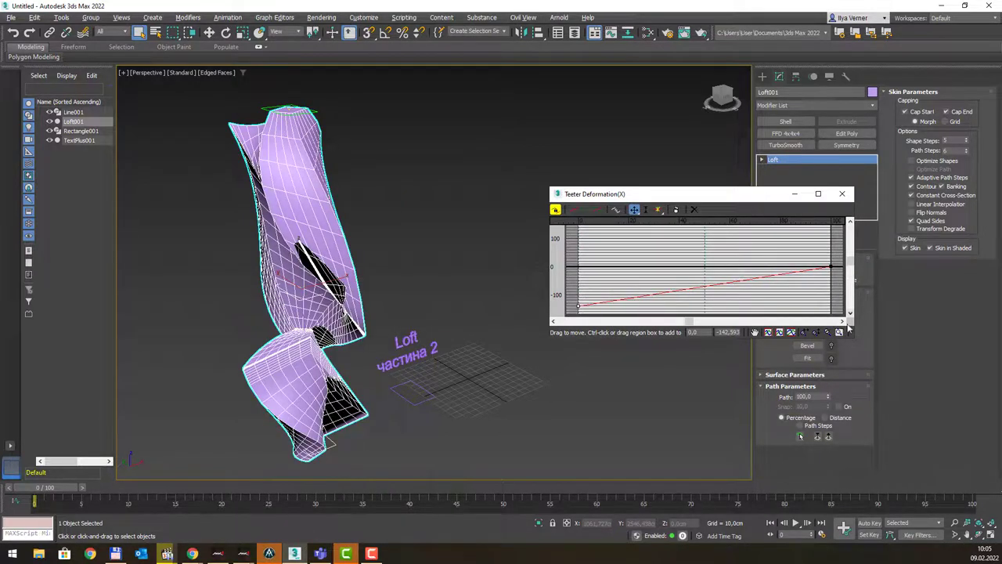
{"action": "middle_click_drag", "start_coordinate": [445, 249], "coordinate": [344, 208], "text": "alt"}
{"action": "left_click_drag", "start_coordinate": [581, 306], "coordinate": [580, 282]}
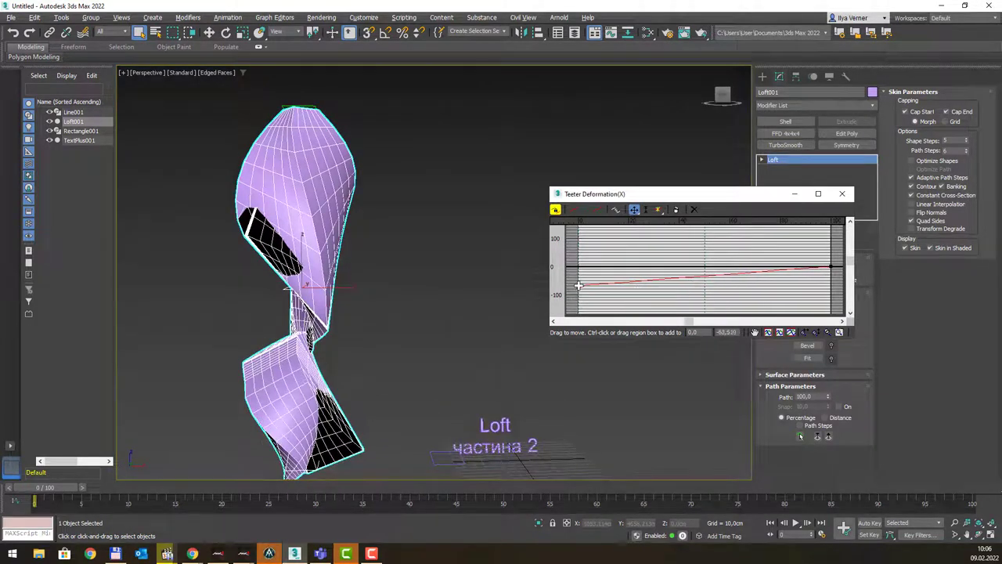
{"action": "mouse_move", "coordinate": [470, 257]}
{"action": "middle_mouse_down", "text": "alt"}
{"action": "mouse_move", "coordinate": [419, 239]}
{"action": "mouse_move", "coordinate": [316, 267]}
{"action": "mouse_move", "coordinate": [352, 270]}
{"action": "middle_mouse_up", "text": "alt"}
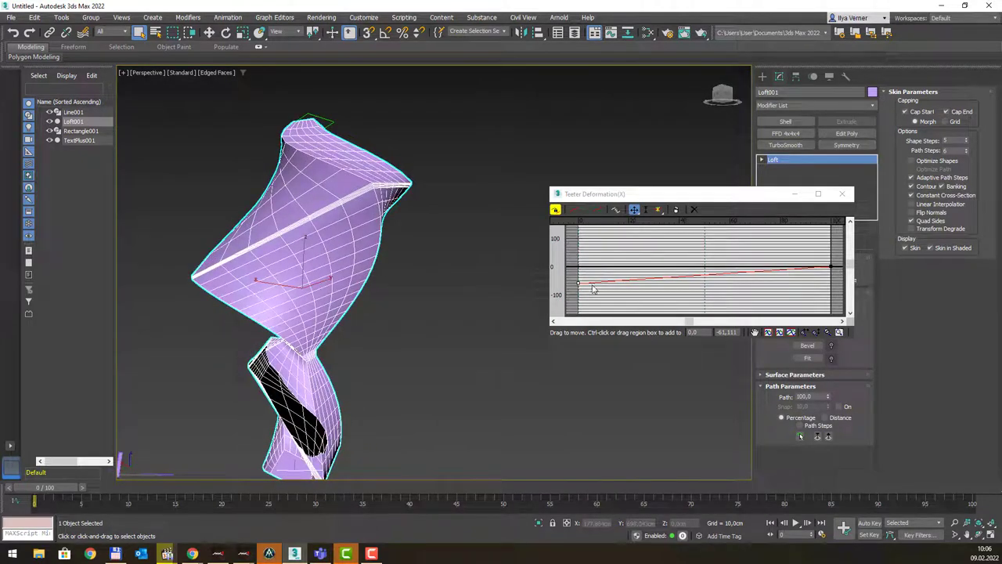
Step: Raise the teeter start point step by step, finishing at about 66.667
{"action": "left_click_drag", "start_coordinate": [579, 282], "coordinate": [579, 270]}
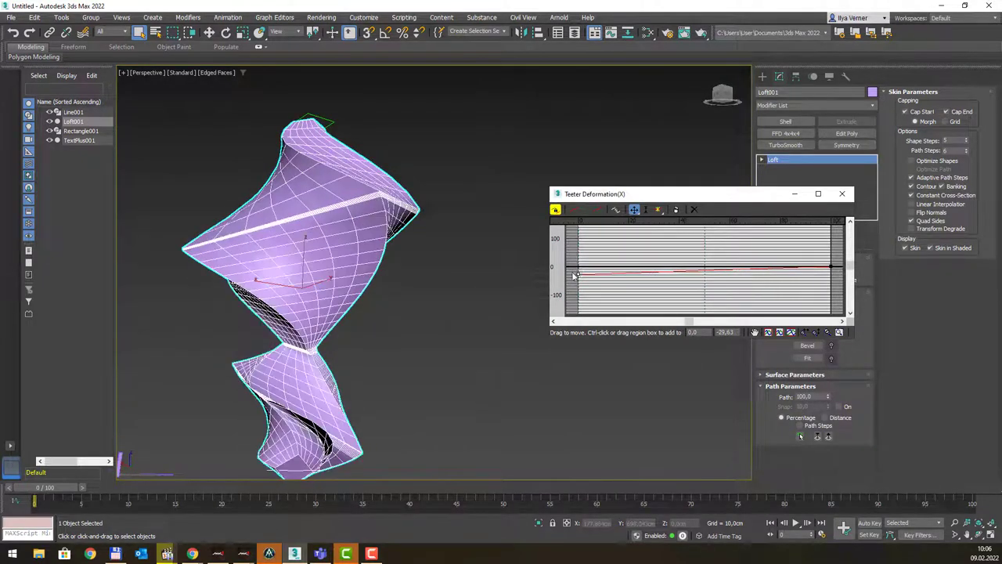
{"action": "mouse_move", "coordinate": [462, 270]}
{"action": "middle_mouse_down", "text": "alt"}
{"action": "mouse_move", "coordinate": [340, 272]}
{"action": "mouse_move", "coordinate": [399, 302]}
{"action": "middle_mouse_up", "text": "alt"}
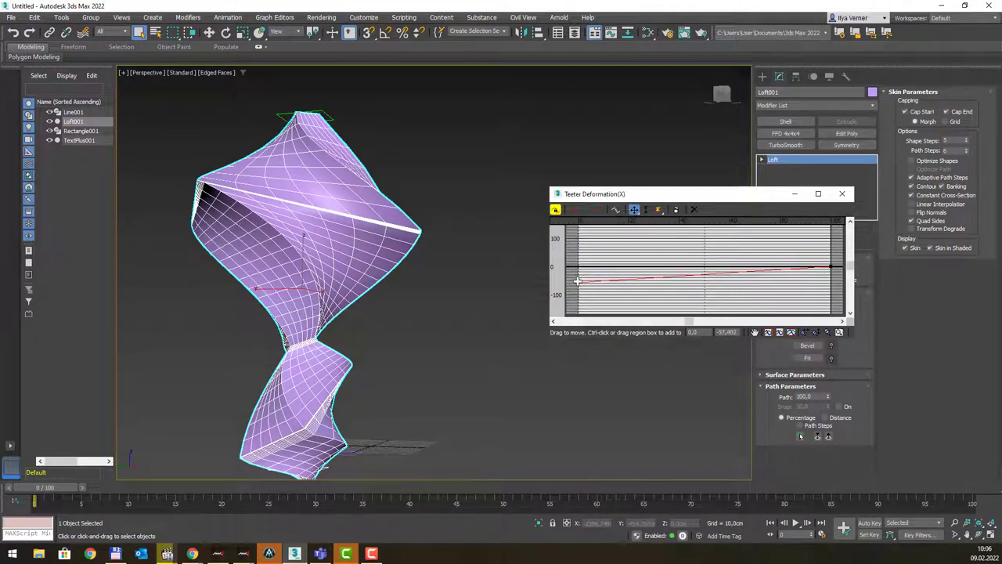
{"action": "left_click_drag", "start_coordinate": [577, 274], "coordinate": [578, 282]}
{"action": "mouse_move", "coordinate": [366, 328]}
{"action": "middle_mouse_down", "text": "alt"}
{"action": "mouse_move", "coordinate": [477, 324]}
{"action": "mouse_move", "coordinate": [357, 355]}
{"action": "middle_mouse_up", "text": "alt"}
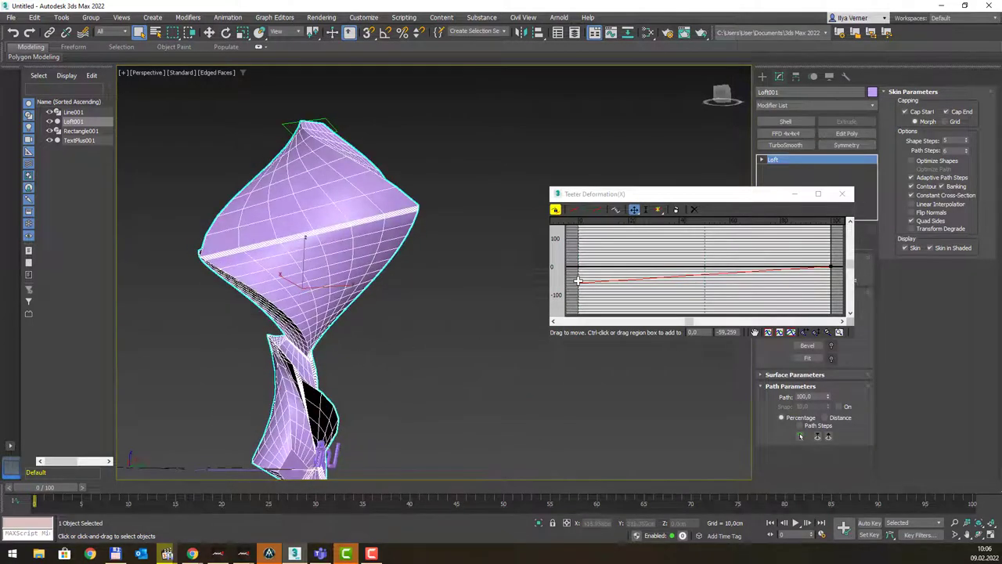
{"action": "left_click_drag", "start_coordinate": [578, 282], "coordinate": [578, 274]}
{"action": "left_click_drag", "start_coordinate": [578, 275], "coordinate": [580, 270]}
{"action": "middle_click_drag", "start_coordinate": [411, 343], "coordinate": [371, 335], "text": "alt"}
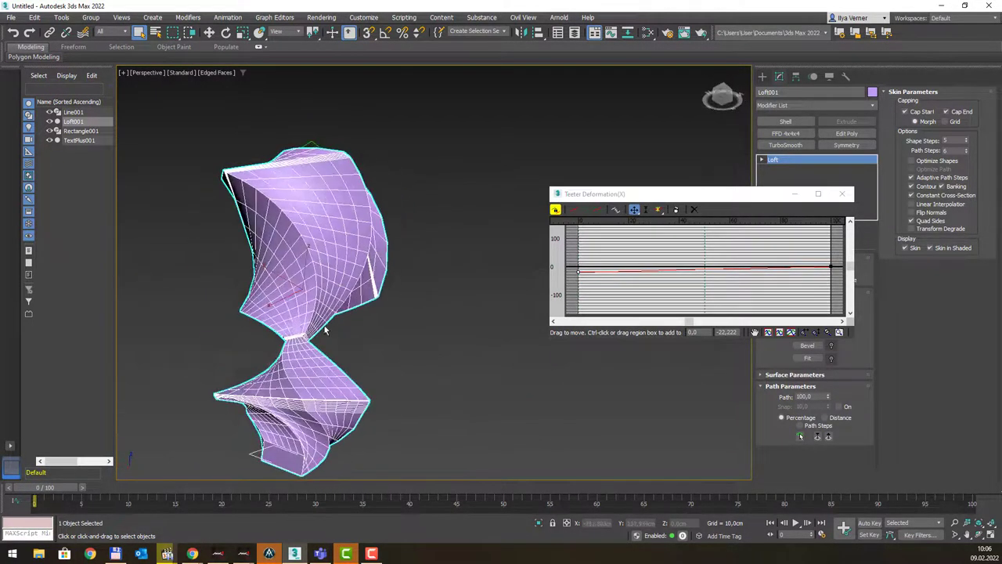
{"action": "mouse_move", "coordinate": [578, 272]}
{"action": "left_mouse_down"}
{"action": "mouse_move", "coordinate": [580, 246]}
{"action": "mouse_move", "coordinate": [578, 261]}
{"action": "left_mouse_up"}
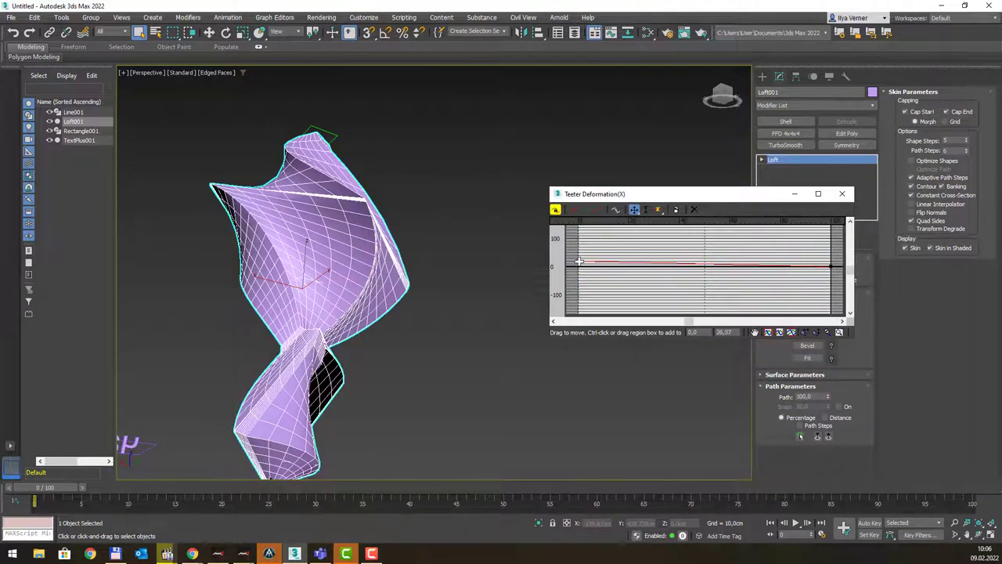
Step: Close the Teeter graph, then raise the Bevel curve's start point above 0 and close it
{"action": "left_click", "coordinate": [842, 195]}
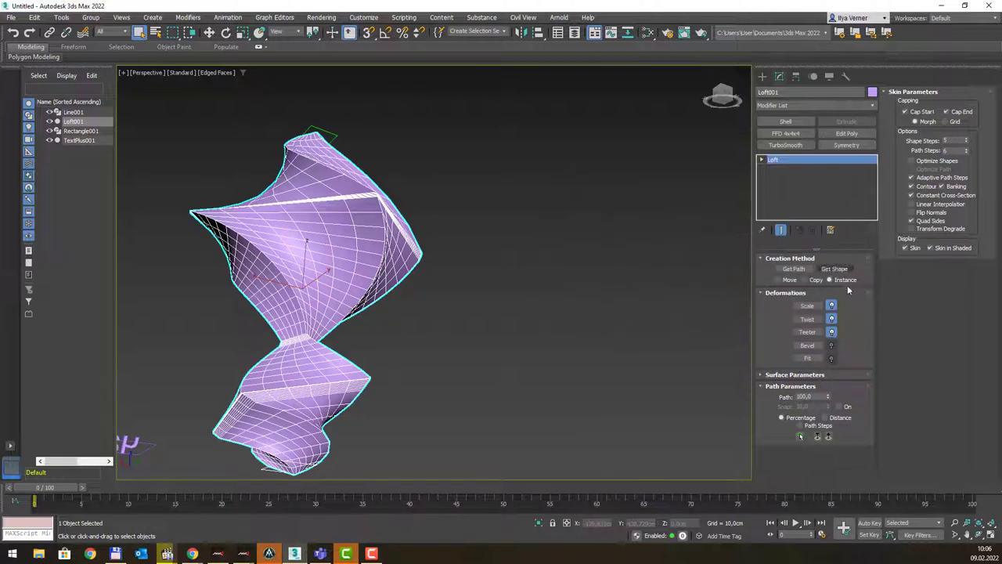
{"action": "left_click", "coordinate": [812, 348]}
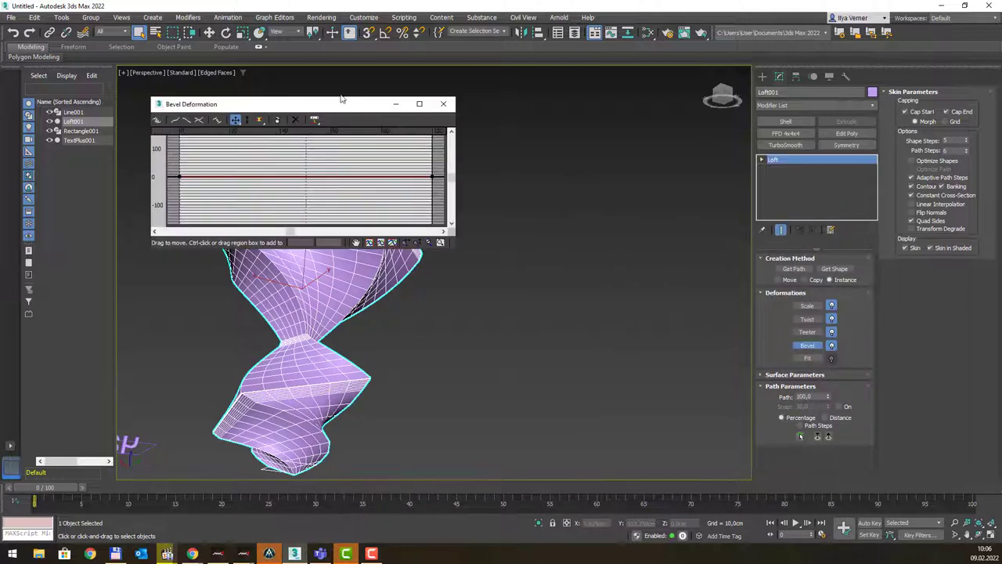
{"action": "left_click_drag", "start_coordinate": [333, 109], "coordinate": [771, 256]}
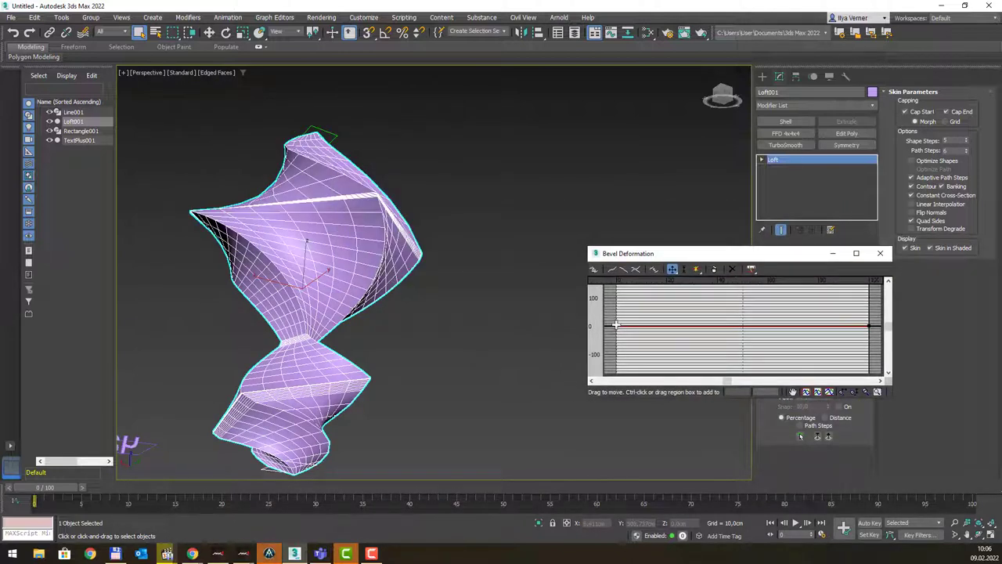
{"action": "mouse_move", "coordinate": [617, 324]}
{"action": "left_mouse_down"}
{"action": "mouse_move", "coordinate": [620, 314]}
{"action": "mouse_move", "coordinate": [613, 326]}
{"action": "left_mouse_up"}
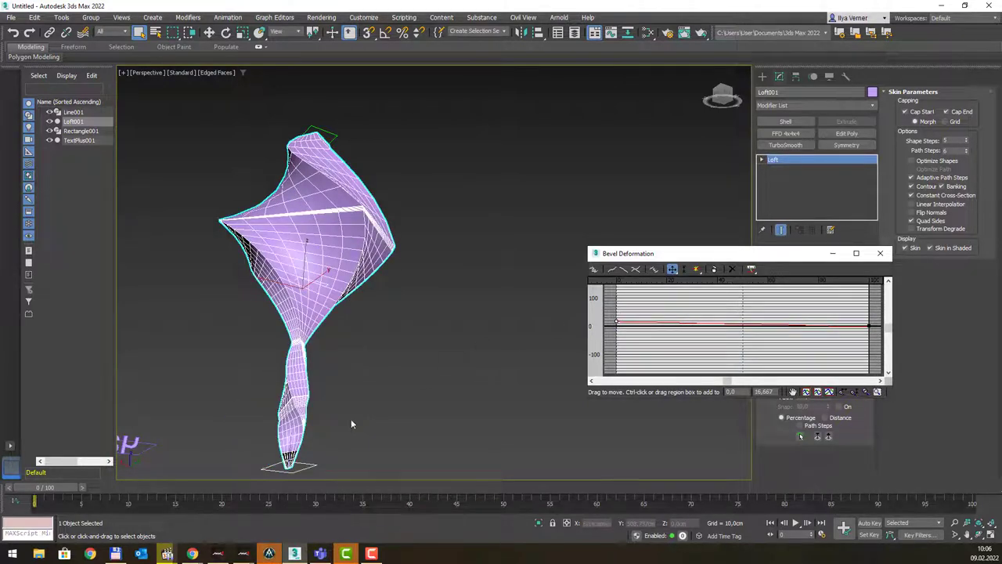
{"action": "left_click", "coordinate": [880, 253]}
Step: Toggle bevel deformation off, on, and off again, leaving it disabled
{"action": "scroll", "coordinate": [298, 399], "scroll_direction": "up", "scroll_amount": 2}
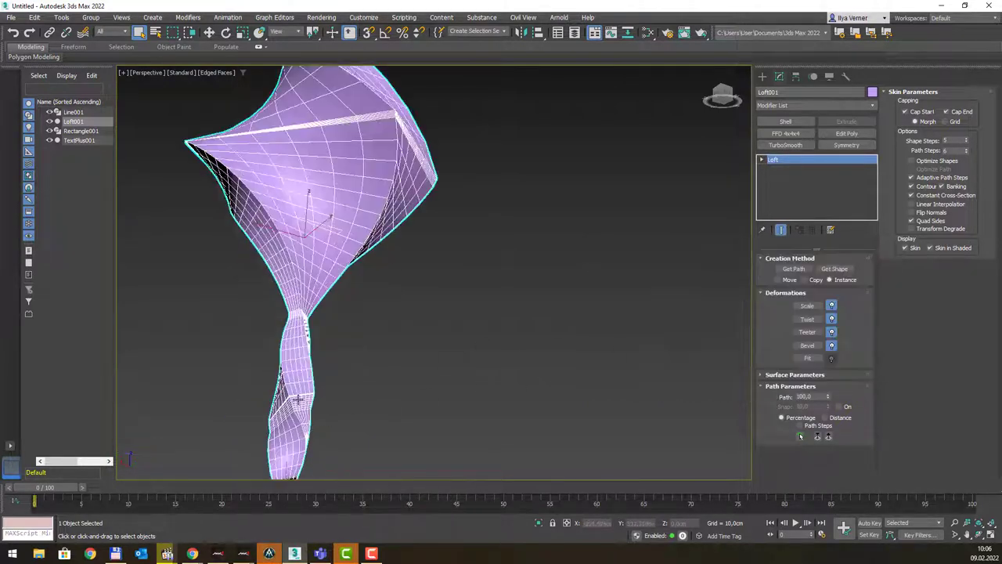
{"action": "left_click", "coordinate": [832, 347]}
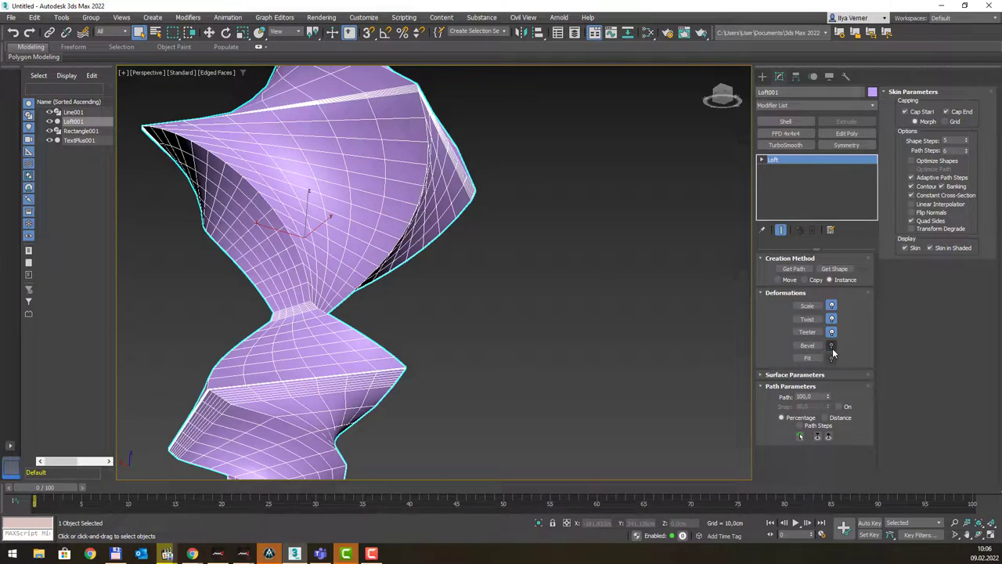
{"action": "left_click", "coordinate": [832, 345]}
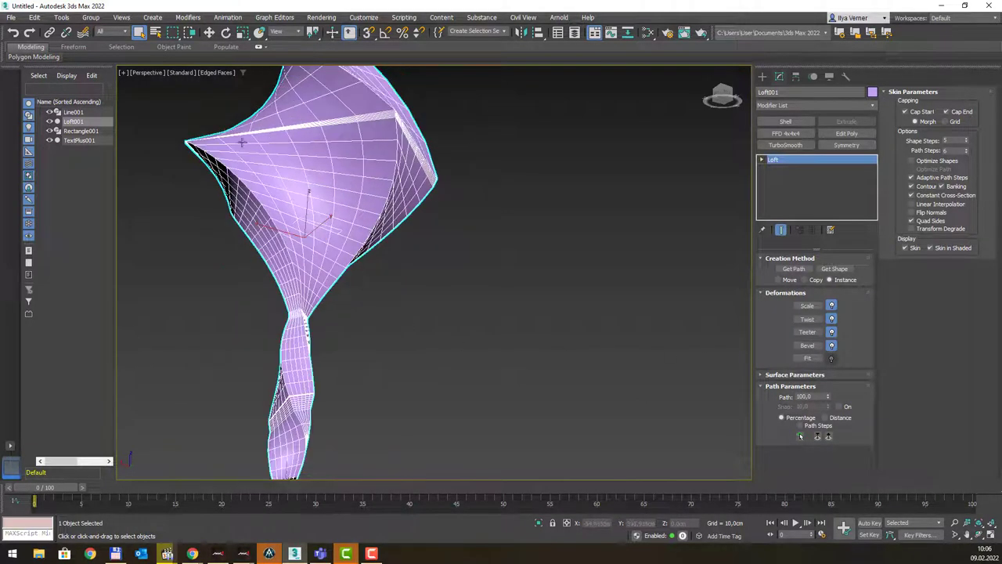
{"action": "left_click", "coordinate": [831, 345]}
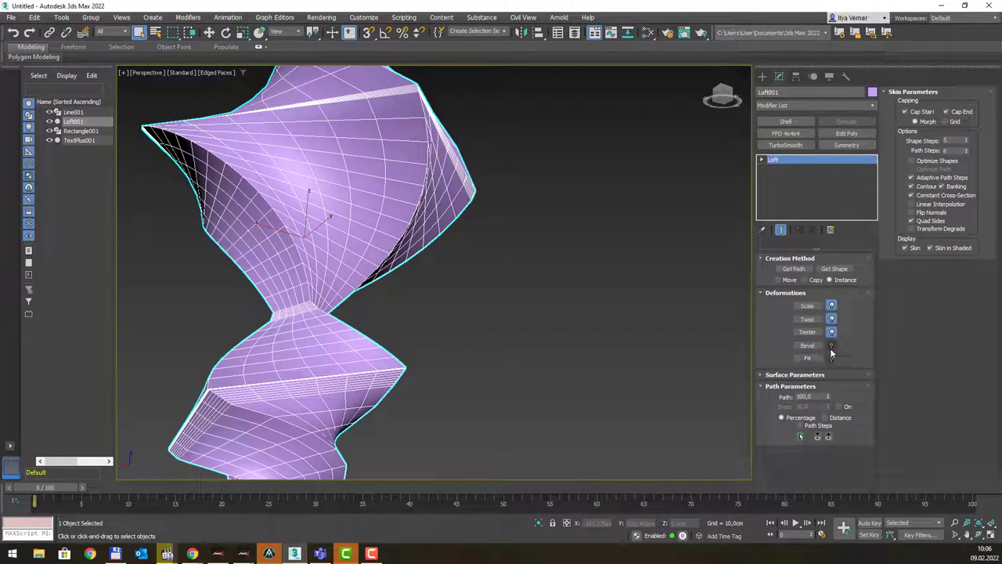
{"action": "middle_click_drag", "start_coordinate": [449, 247], "coordinate": [488, 260], "text": "alt"}
Step: Frame the column beside the 'Loft частина 2' label and return to the Create panel
{"action": "scroll", "coordinate": [533, 219], "scroll_direction": "down", "scroll_amount": 3}
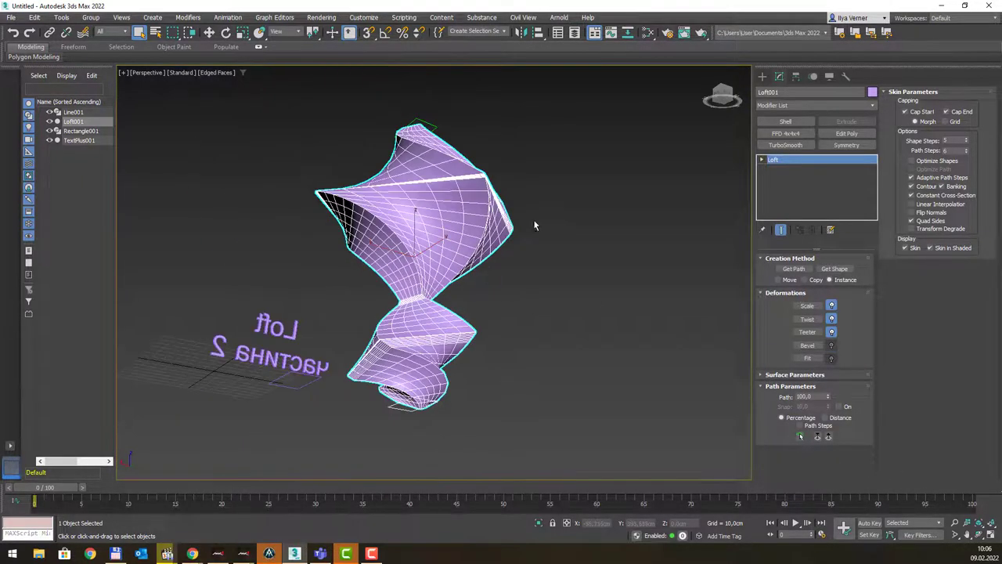
{"action": "mouse_move", "coordinate": [533, 219]}
{"action": "middle_mouse_down", "text": "alt"}
{"action": "mouse_move", "coordinate": [501, 249]}
{"action": "mouse_move", "coordinate": [521, 250]}
{"action": "mouse_move", "coordinate": [422, 271]}
{"action": "middle_mouse_up", "text": "alt"}
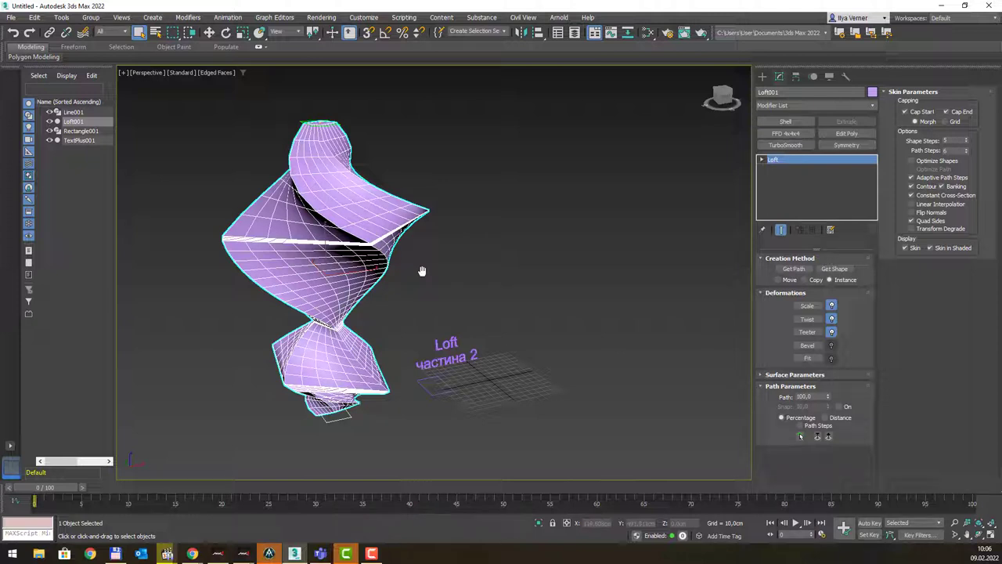
{"action": "middle_click_drag", "start_coordinate": [513, 284], "coordinate": [503, 252]}
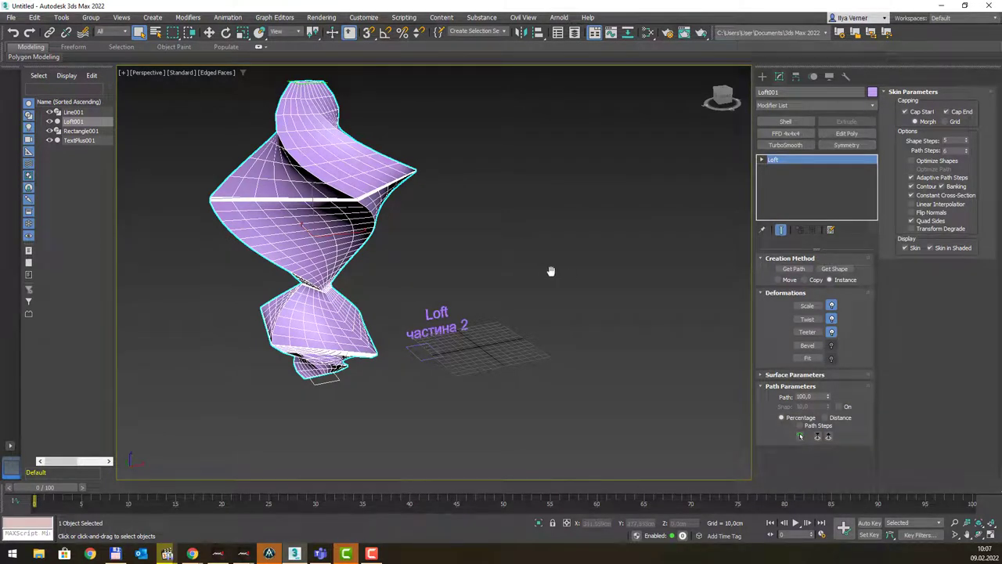
{"action": "middle_click_drag", "start_coordinate": [548, 268], "coordinate": [509, 270]}
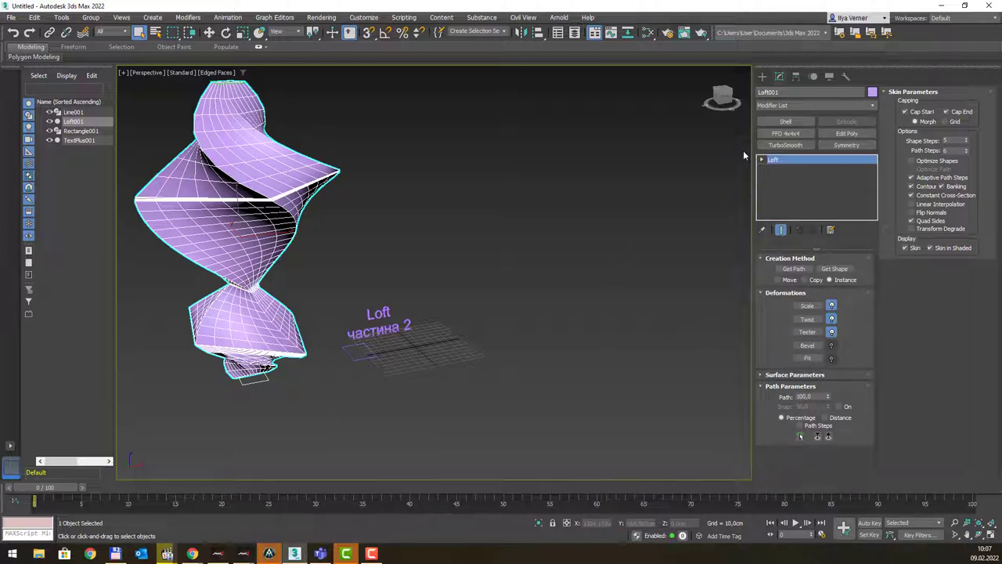
{"action": "left_click", "coordinate": [762, 75]}
{"action": "middle_click_drag", "start_coordinate": [553, 286], "coordinate": [533, 288]}
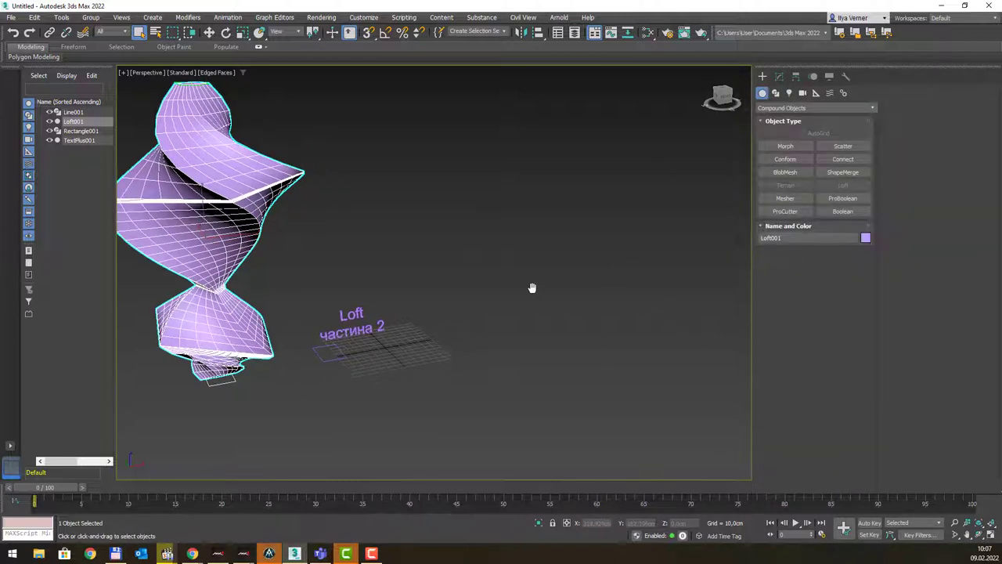
Step: Switch to the Front view, clear drawing space, and go to the Shapes category
{"action": "key", "text": "f"}
{"action": "middle_click_drag", "start_coordinate": [580, 242], "coordinate": [358, 262]}
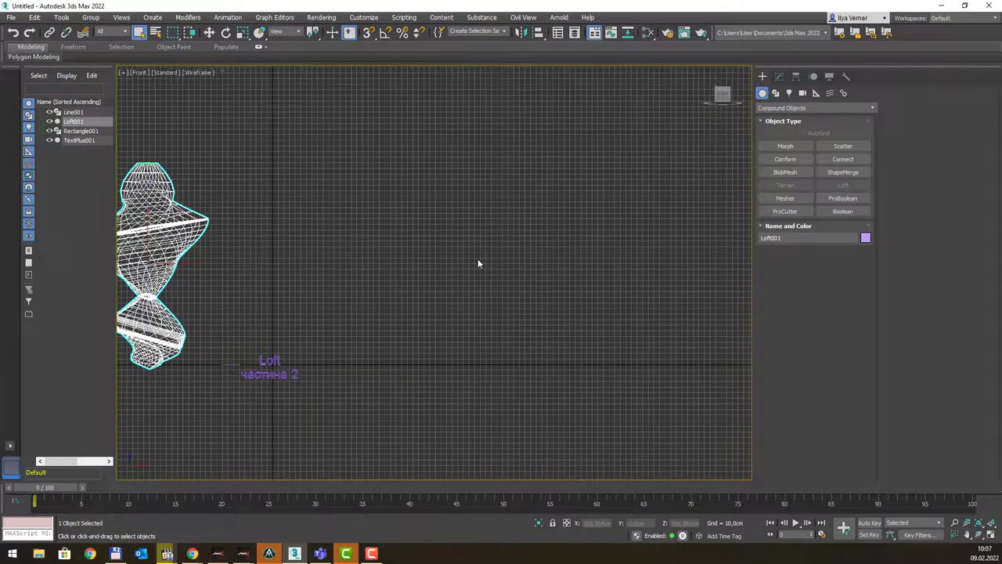
{"action": "mouse_move", "coordinate": [478, 263]}
{"action": "middle_mouse_down"}
{"action": "mouse_move", "coordinate": [499, 290]}
{"action": "mouse_move", "coordinate": [467, 227]}
{"action": "middle_mouse_up"}
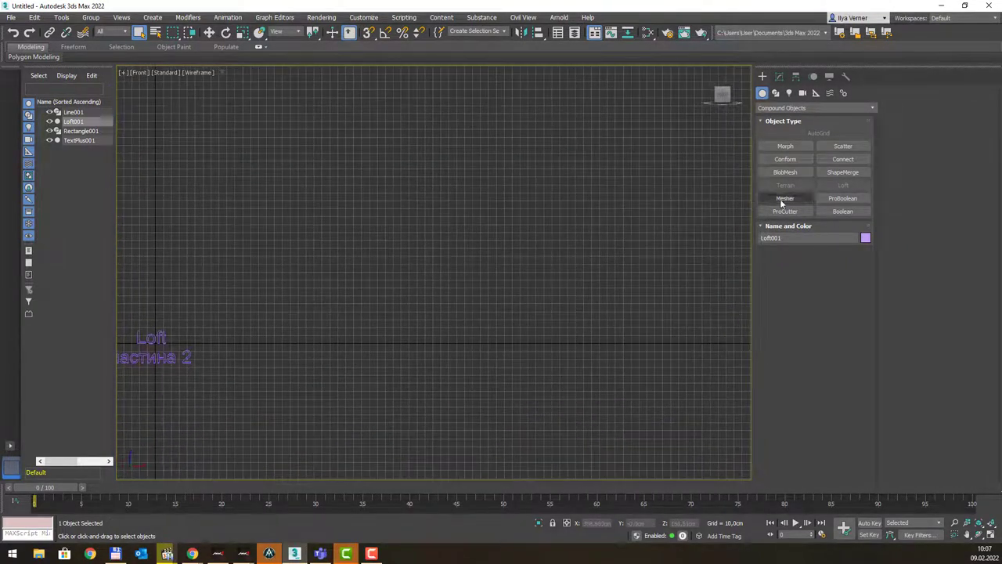
{"action": "left_click", "coordinate": [771, 109]}
{"action": "left_click", "coordinate": [774, 117]}
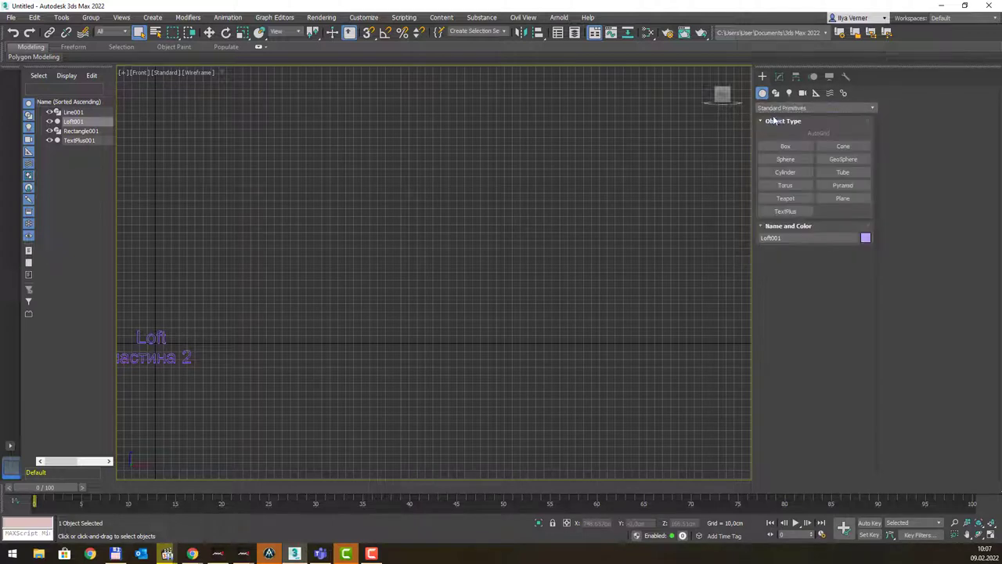
{"action": "left_click", "coordinate": [776, 94]}
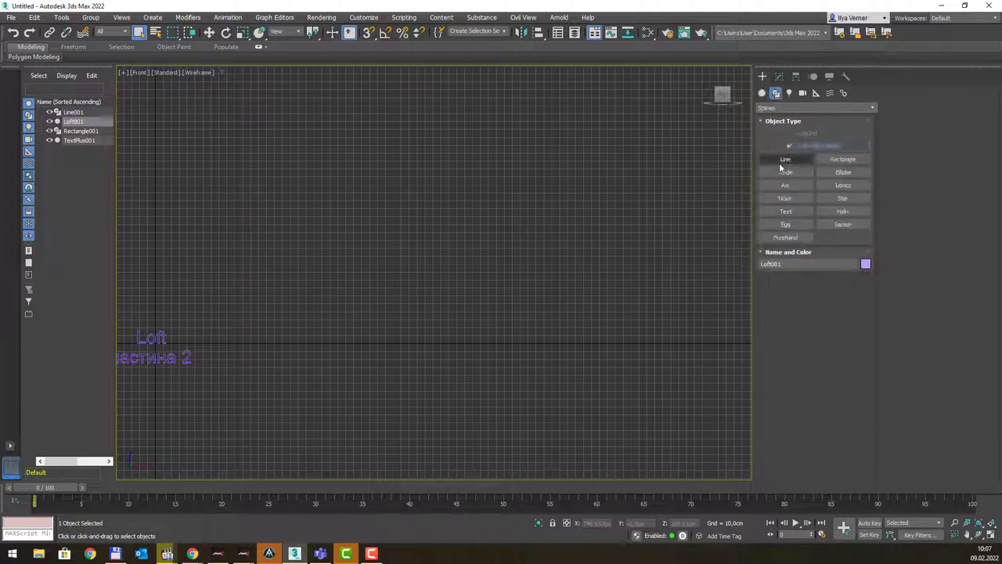
Step: Draw an open line with a curved rise, long straight top and short downward end
{"action": "left_click", "coordinate": [783, 160]}
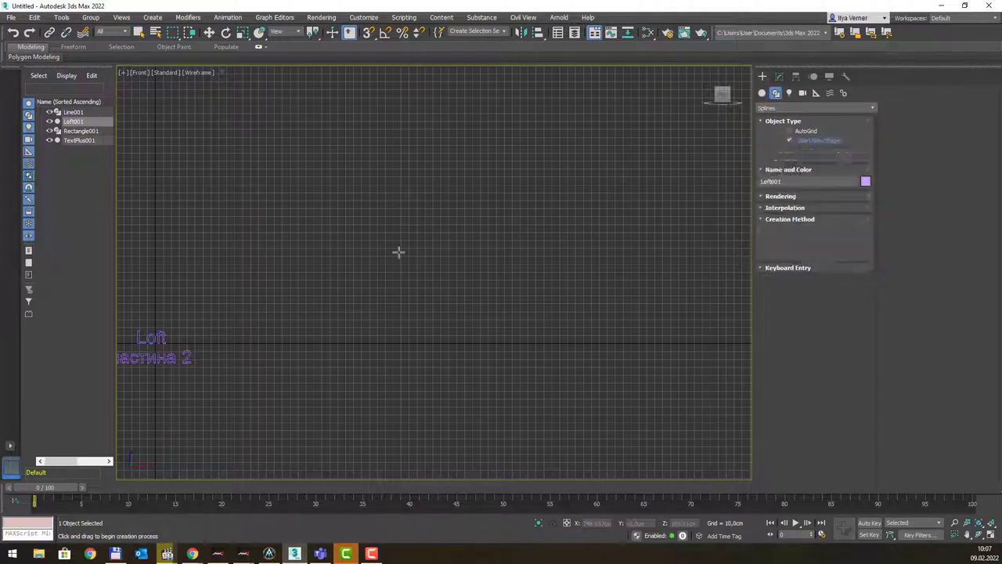
{"action": "left_click", "coordinate": [266, 270]}
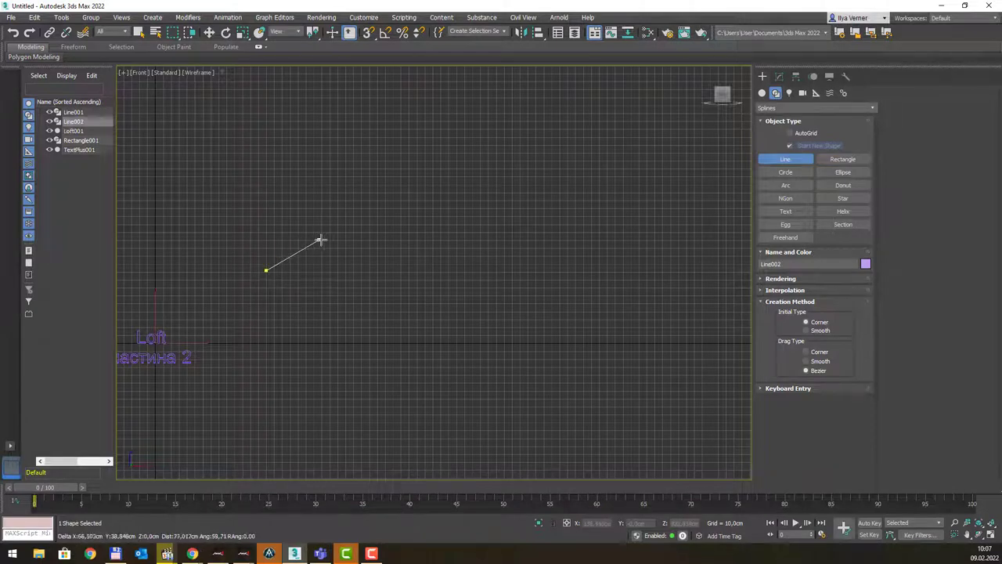
{"action": "left_click_drag", "start_coordinate": [337, 237], "coordinate": [380, 237]}
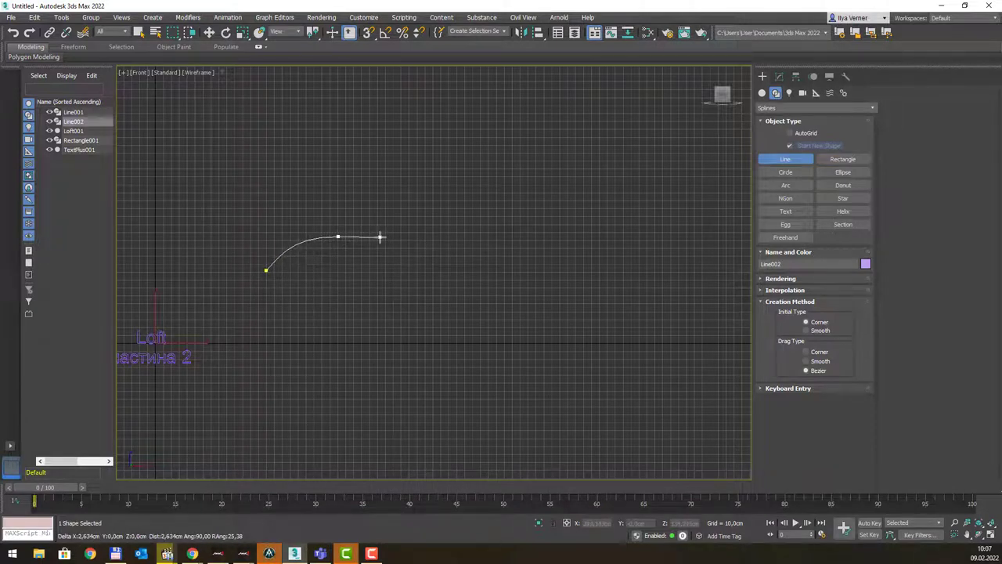
{"action": "left_click", "coordinate": [559, 249]}
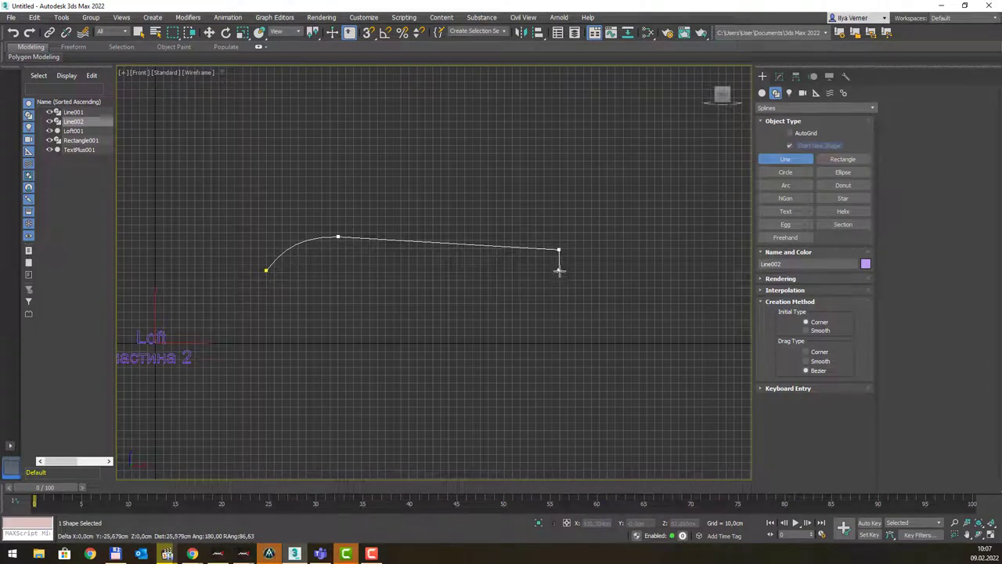
{"action": "left_click", "coordinate": [559, 271]}
{"action": "right_click", "coordinate": [559, 272]}
Step: Move the line's first vertex down slightly
{"action": "right_click", "coordinate": [557, 273]}
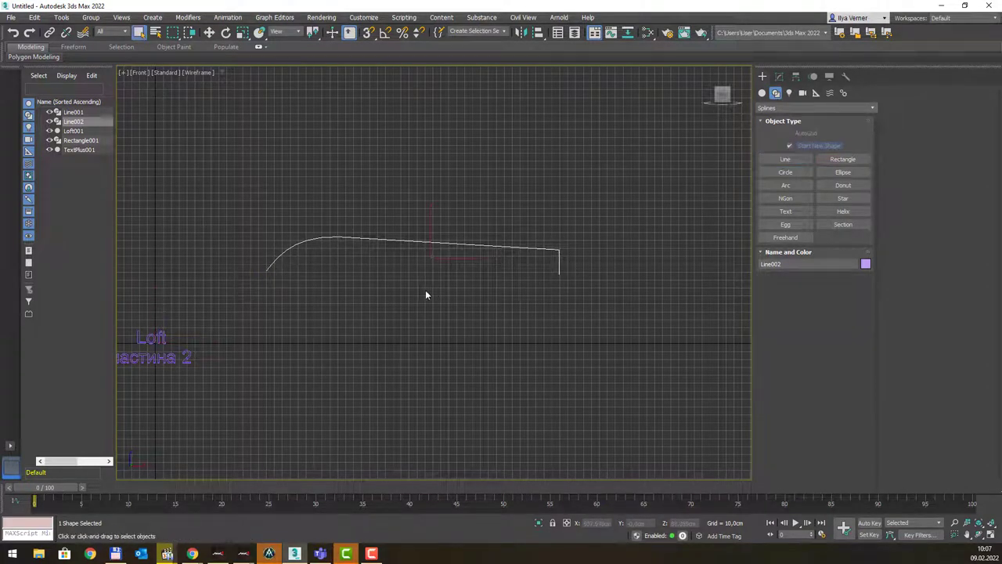
{"action": "key", "text": "1"}
{"action": "left_click", "coordinate": [267, 268]}
{"action": "key", "text": "w"}
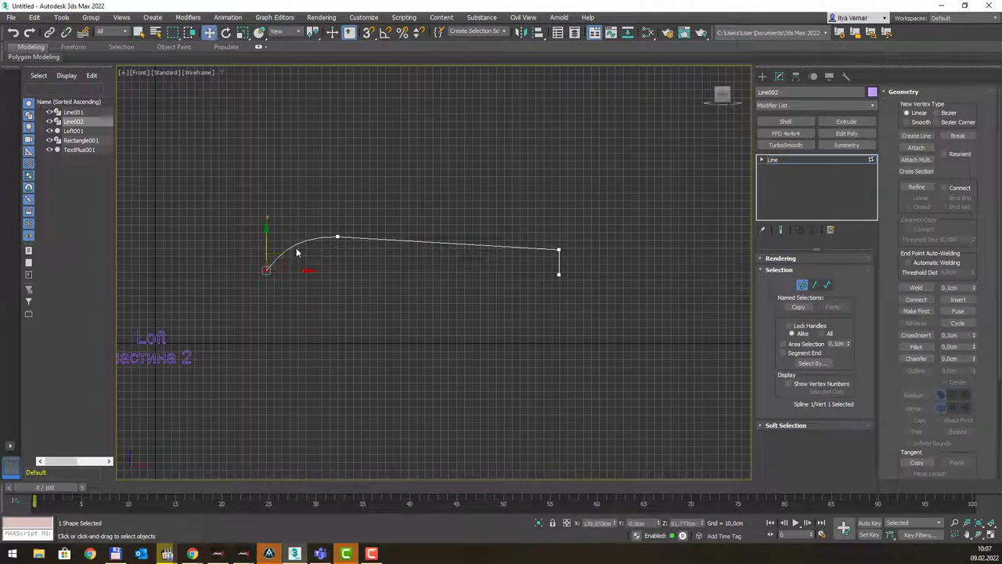
{"action": "left_click_drag", "start_coordinate": [283, 260], "coordinate": [316, 284]}
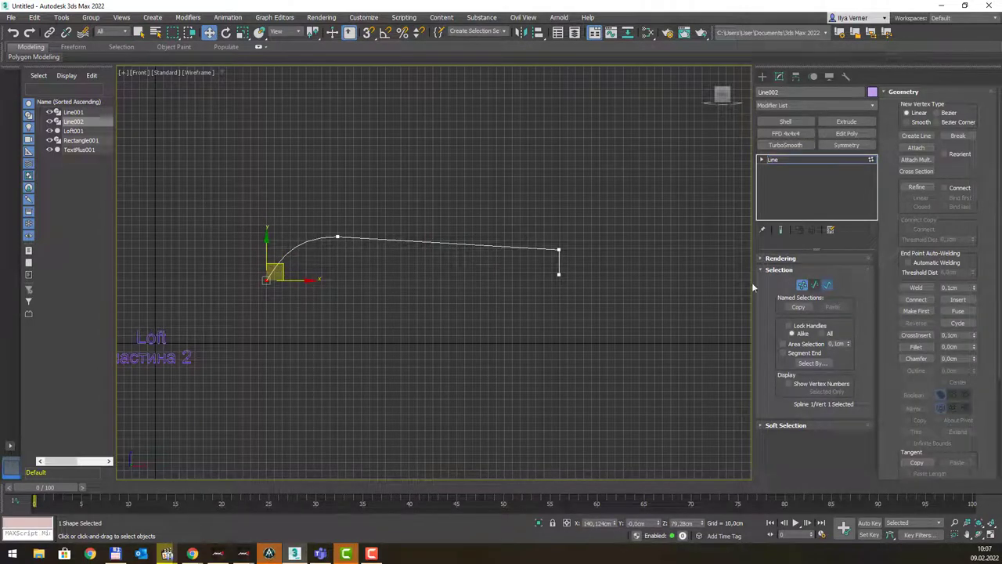
Step: Copy the spline below the original and mirror the copy vertically
{"action": "left_click", "coordinate": [827, 284]}
{"action": "left_click_drag", "start_coordinate": [235, 207], "coordinate": [539, 339]}
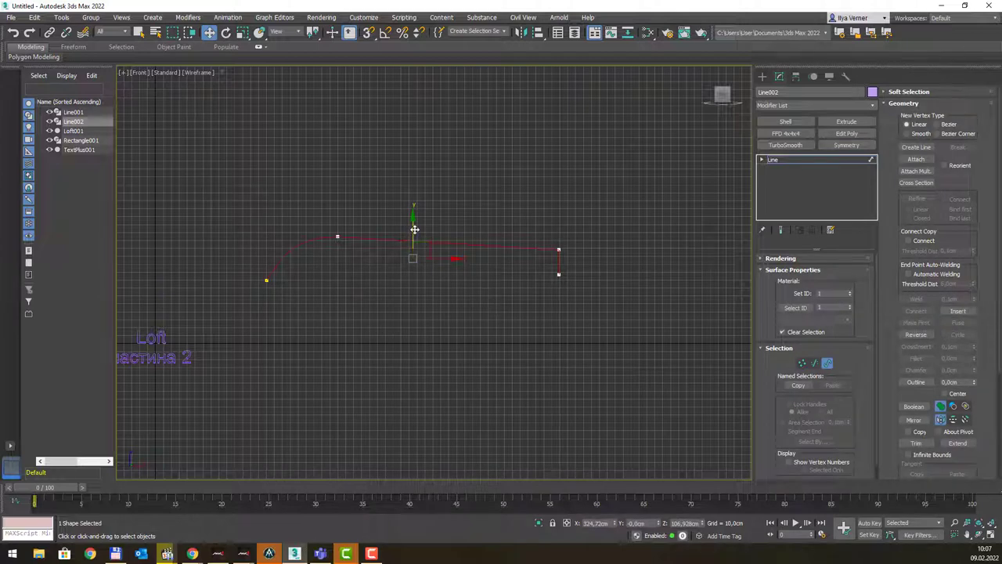
{"action": "left_click_drag", "start_coordinate": [414, 224], "coordinate": [410, 300], "text": "shift"}
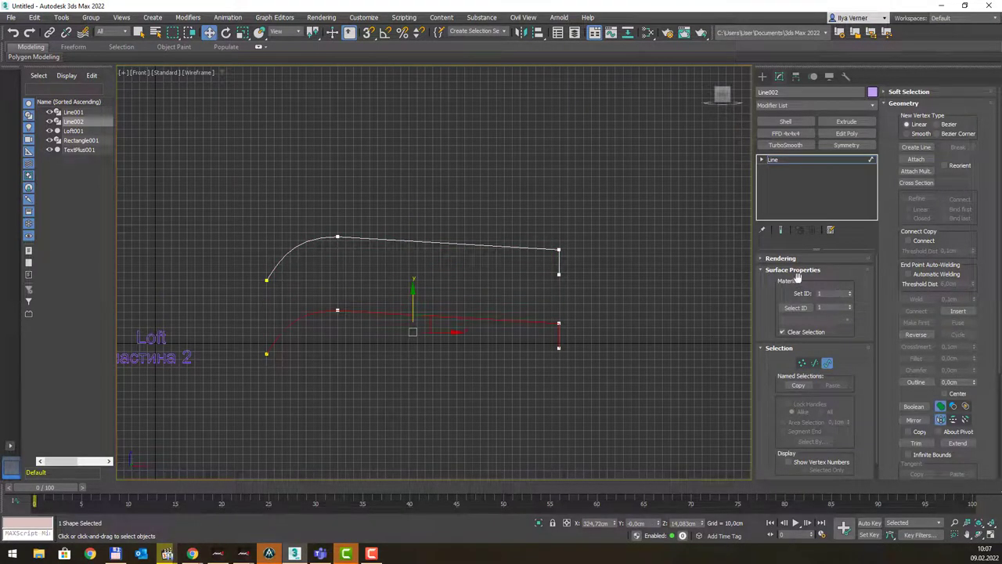
{"action": "left_click", "coordinate": [953, 419]}
{"action": "left_click", "coordinate": [914, 421]}
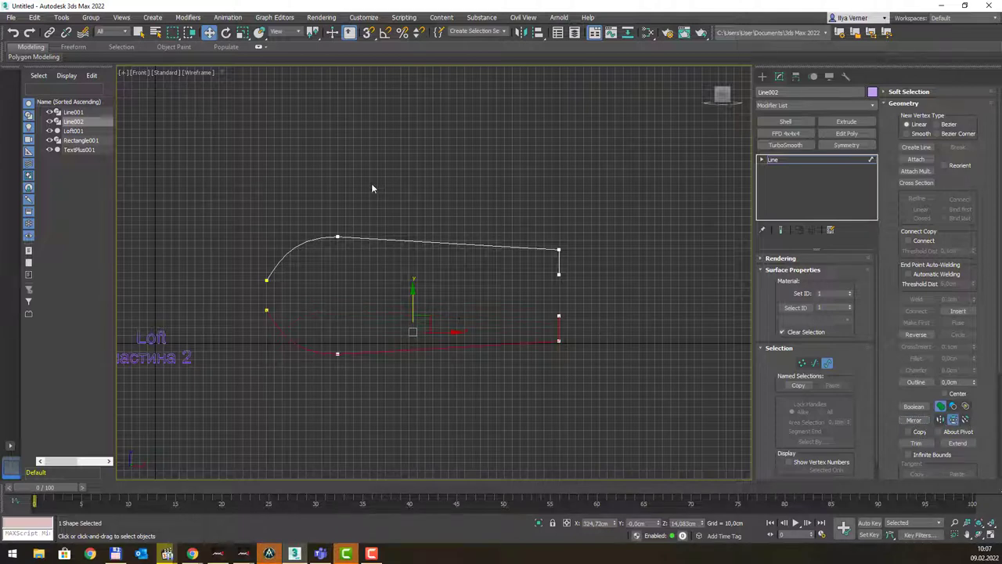
Step: With vertex snapping on, snap the flipped curve's left end onto the upper curve's tip
{"action": "key", "text": "s"}
{"action": "key", "text": "a"}
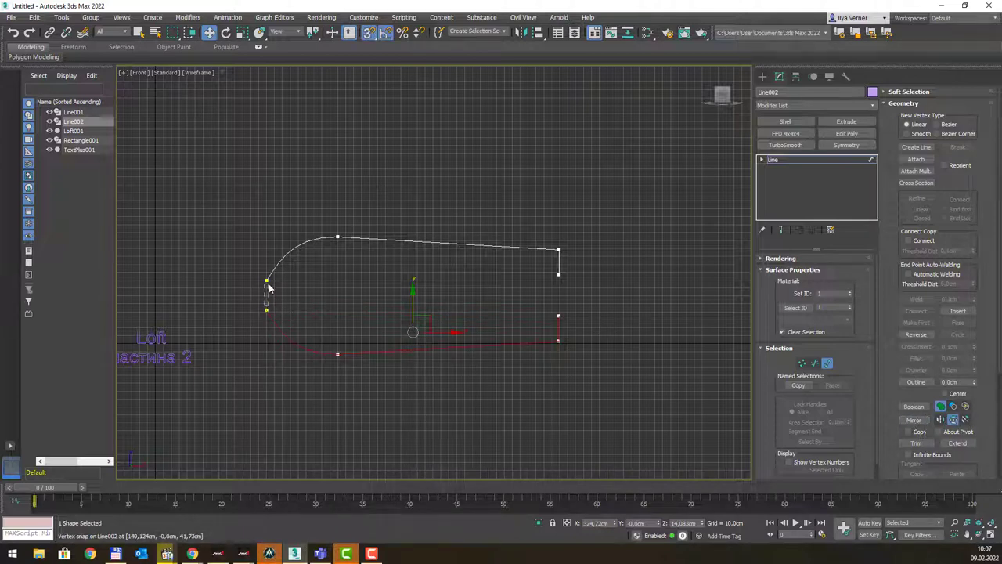
{"action": "left_click", "coordinate": [266, 309]}
{"action": "left_click_drag", "start_coordinate": [266, 309], "coordinate": [270, 285]}
{"action": "scroll", "coordinate": [354, 278], "scroll_direction": "up", "scroll_amount": 2}
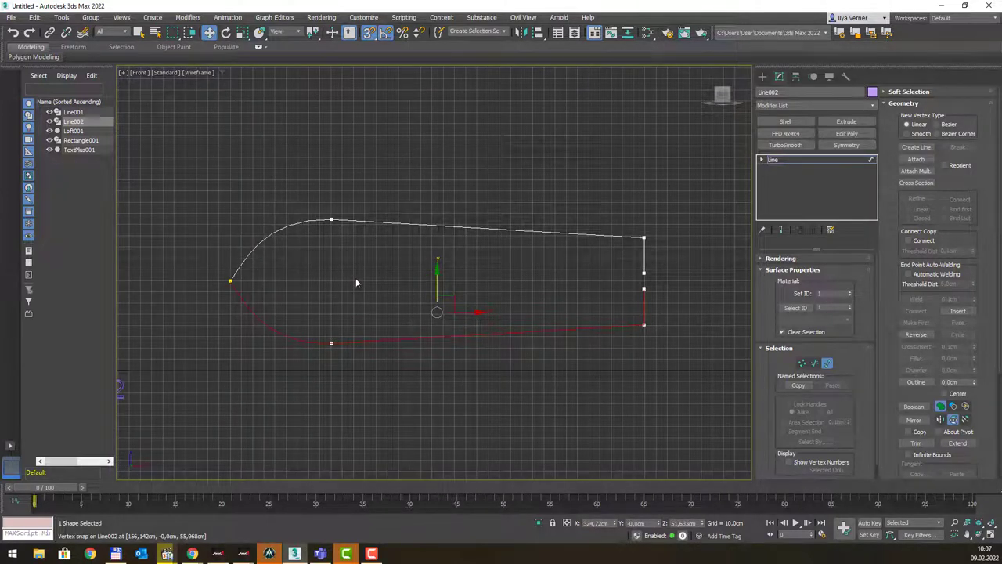
{"action": "scroll", "coordinate": [355, 278], "scroll_direction": "down", "scroll_amount": 2}
Step: Weld the overlapping vertices at the left tip and at the right end
{"action": "key", "text": "1"}
{"action": "left_click_drag", "start_coordinate": [248, 258], "coordinate": [294, 307]}
{"action": "key", "text": "s"}
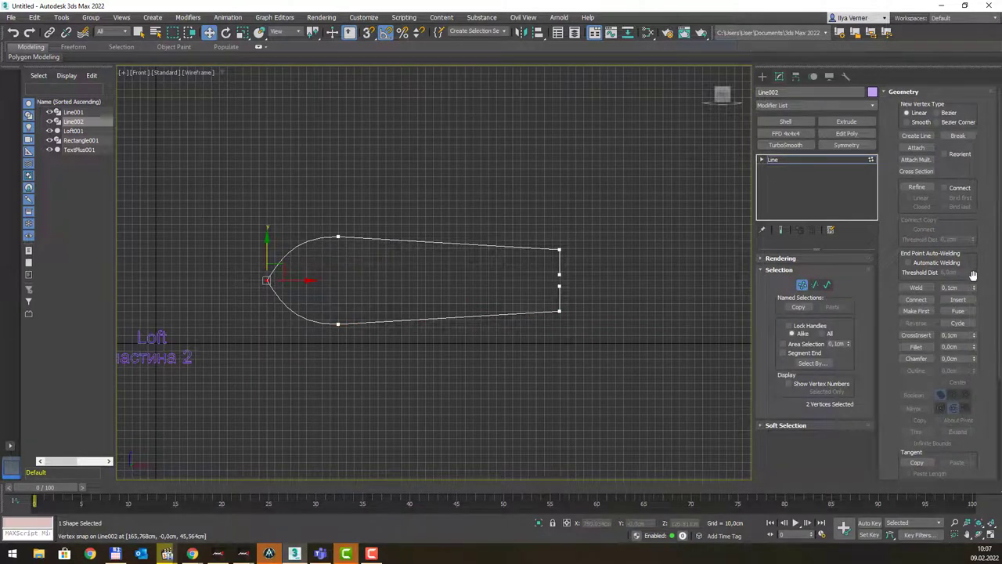
{"action": "left_click", "coordinate": [917, 287]}
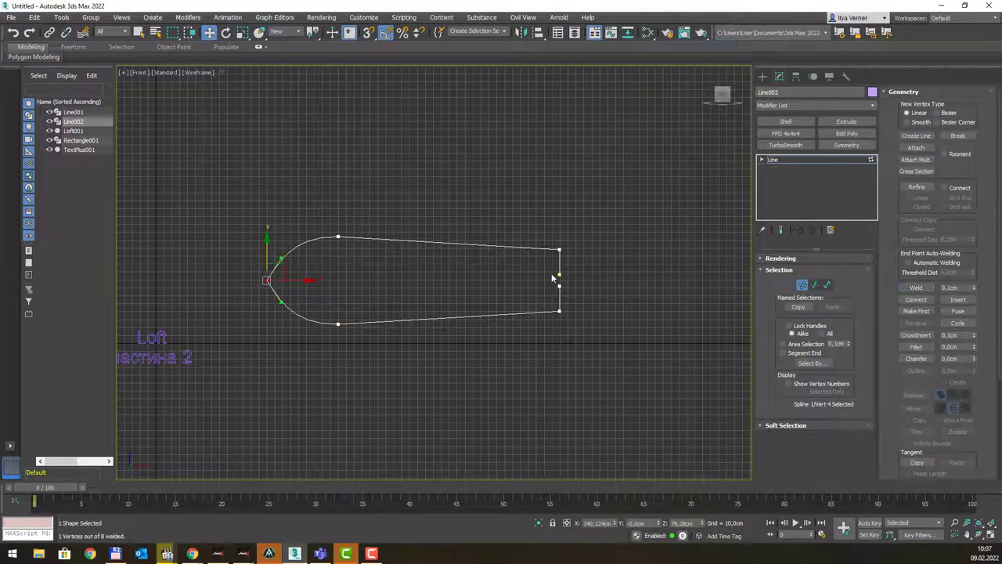
{"action": "left_click_drag", "start_coordinate": [574, 292], "coordinate": [580, 295]}
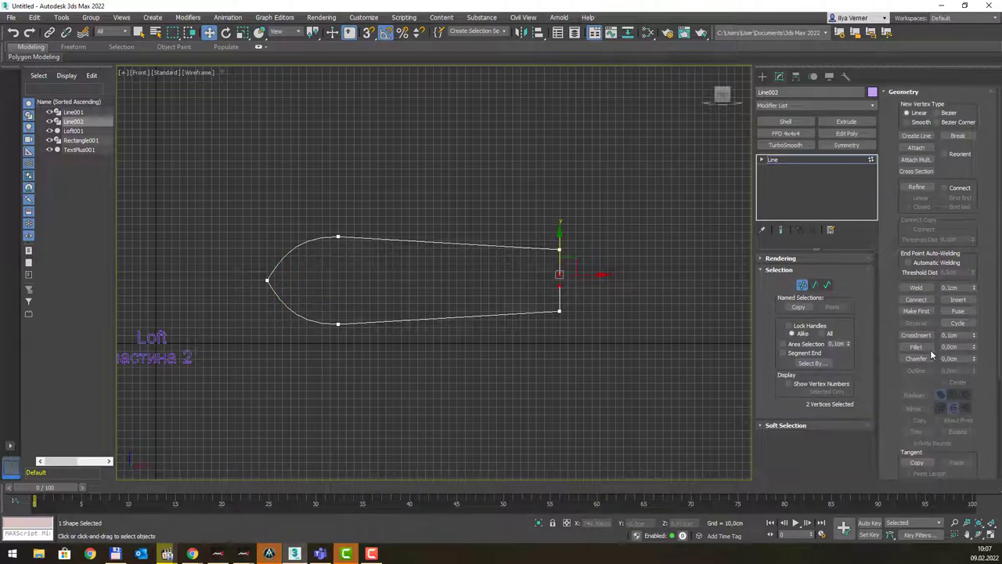
{"action": "left_click", "coordinate": [916, 287]}
Step: Delete the extra right-edge vertex, exit vertex editing, and choose Line again
{"action": "left_click_drag", "start_coordinate": [535, 270], "coordinate": [595, 299]}
{"action": "key", "text": "Delete"}
{"action": "middle_click_drag", "start_coordinate": [499, 246], "coordinate": [481, 196]}
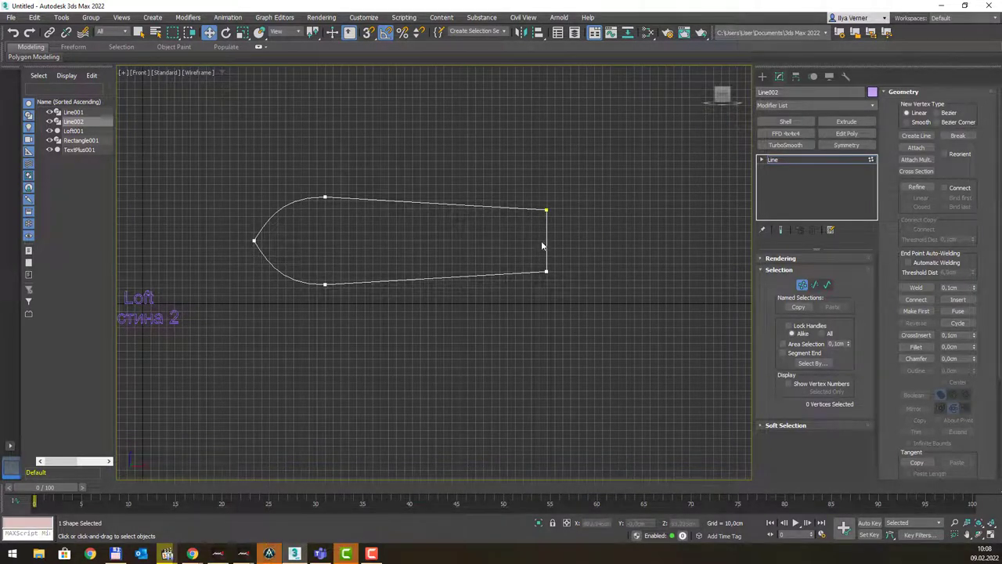
{"action": "left_click", "coordinate": [787, 159]}
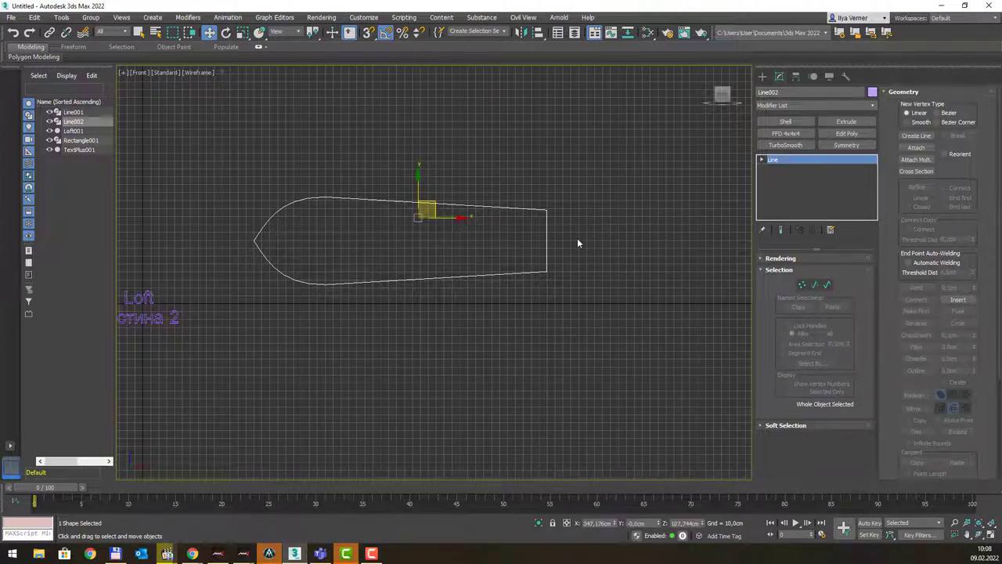
{"action": "middle_click_drag", "start_coordinate": [647, 223], "coordinate": [647, 209]}
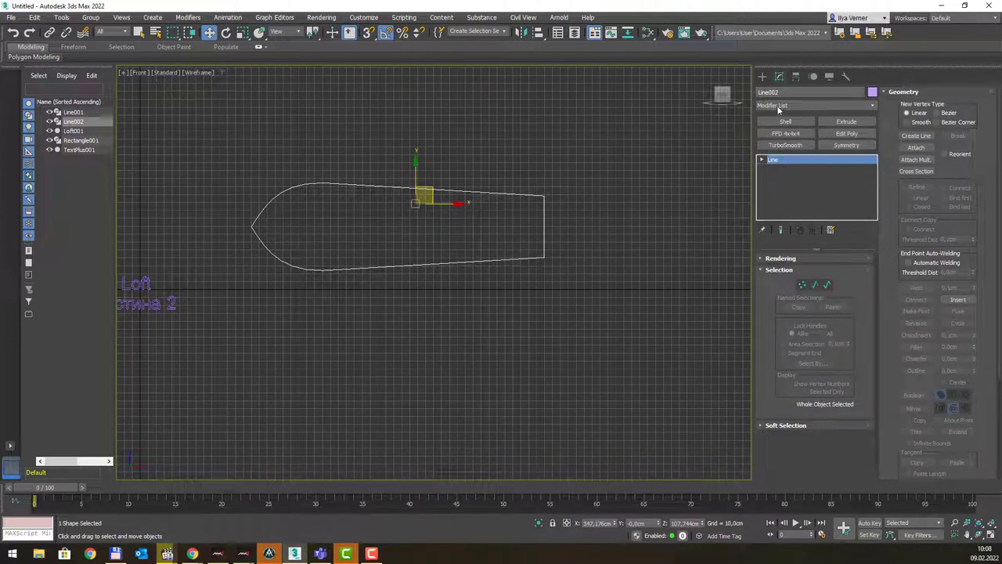
{"action": "left_click", "coordinate": [762, 75]}
{"action": "left_click", "coordinate": [786, 158]}
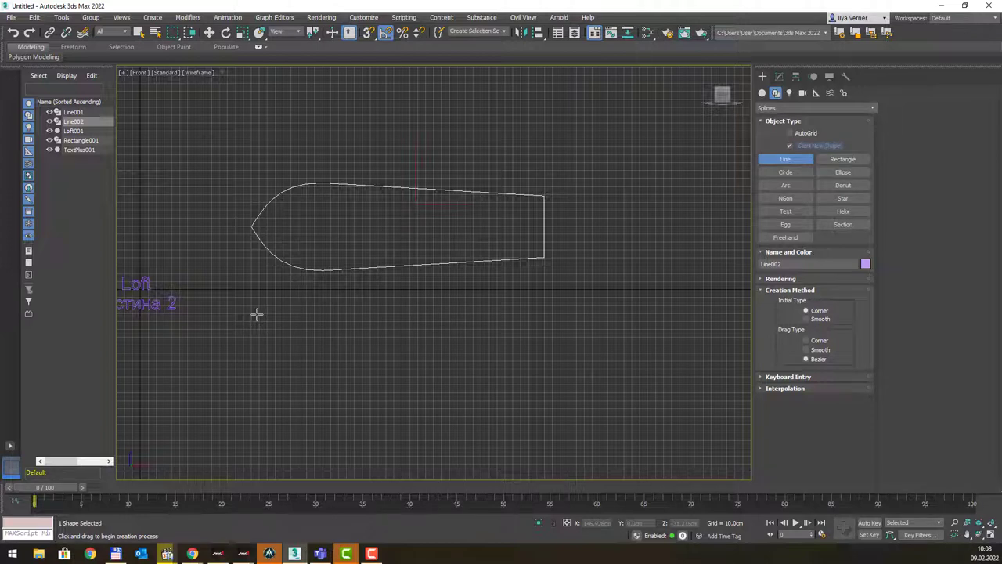
Step: Draw closed spline Line003 below Line002 with curved top points, square right corners and a pointed left tip
{"action": "left_click", "coordinate": [257, 314]}
{"action": "left_click_drag", "start_coordinate": [323, 312], "coordinate": [336, 313]}
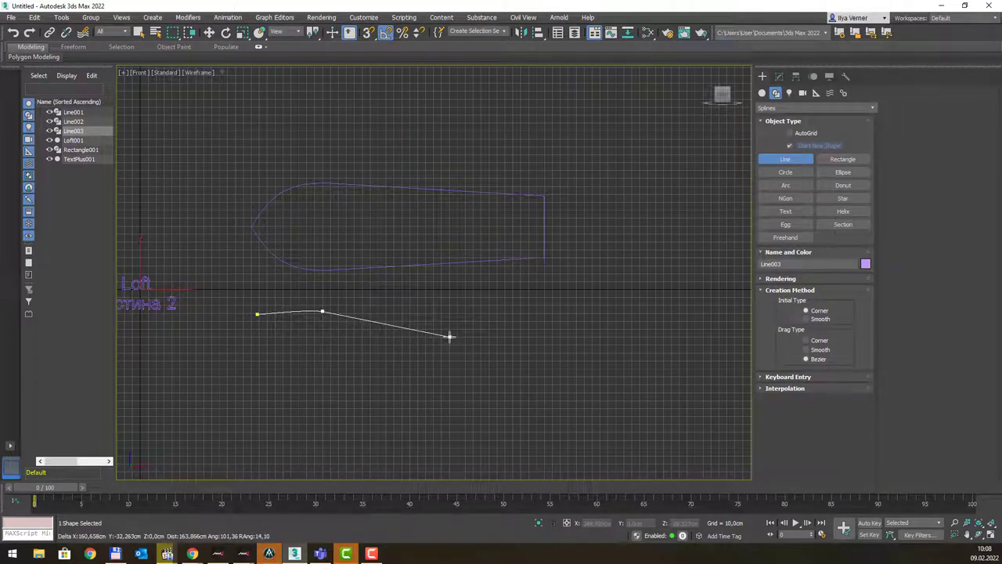
{"action": "left_click_drag", "start_coordinate": [449, 337], "coordinate": [502, 336]}
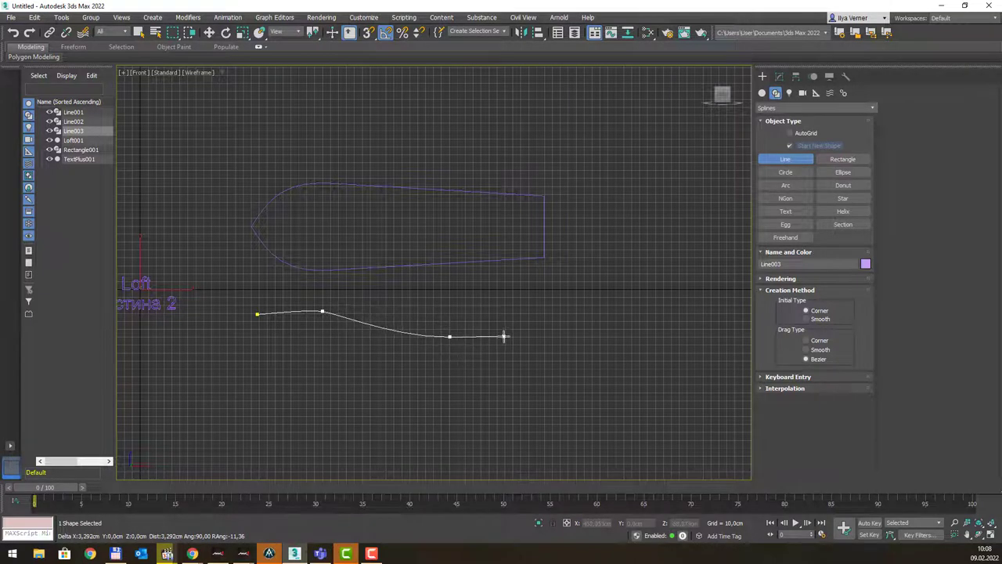
{"action": "left_click", "coordinate": [544, 336]}
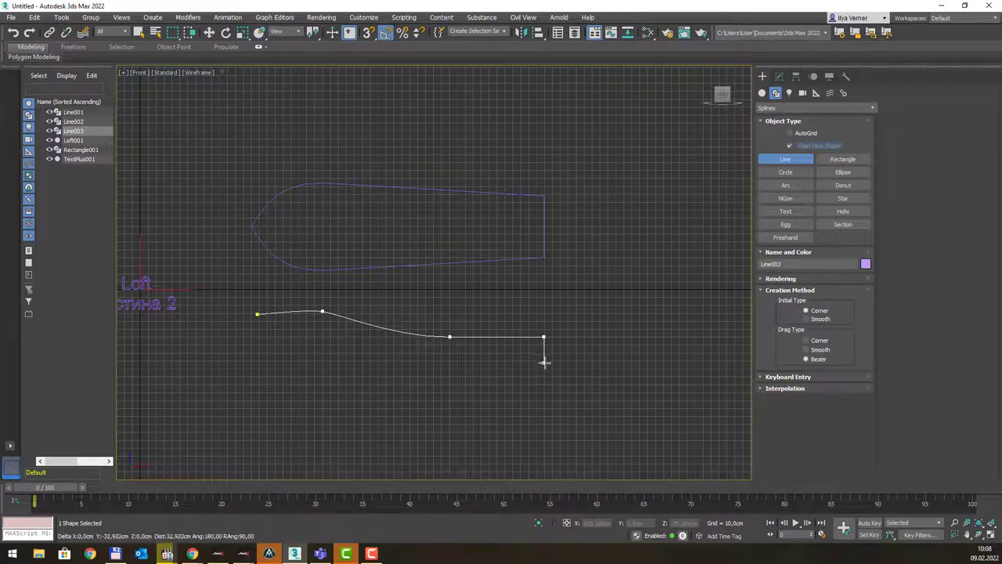
{"action": "left_click", "coordinate": [544, 359]}
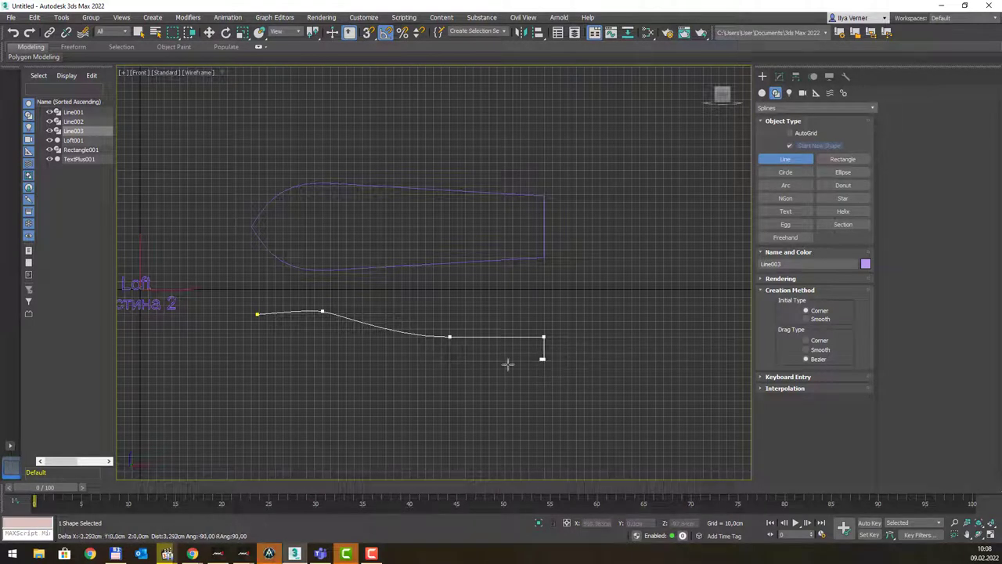
{"action": "left_click", "coordinate": [322, 364]}
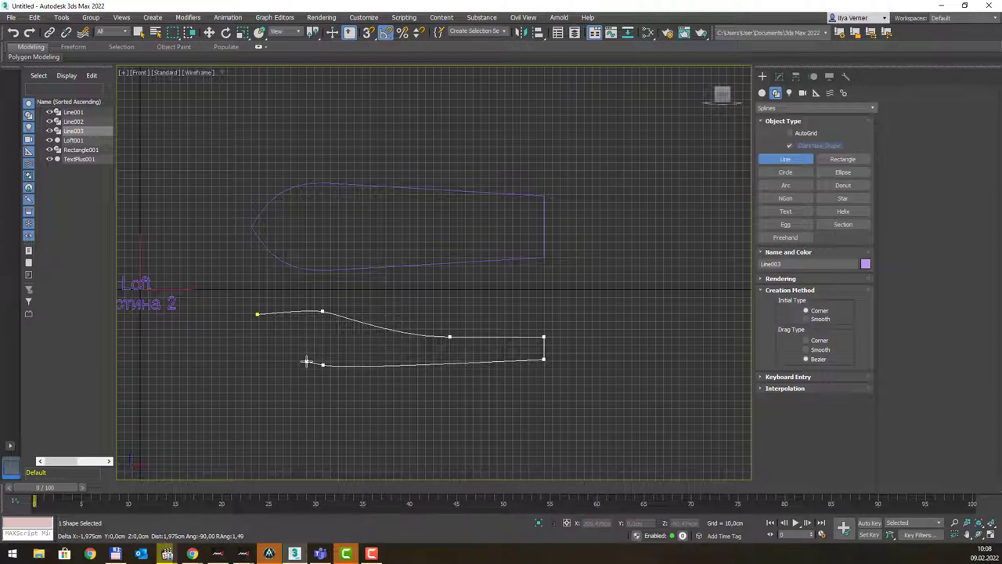
{"action": "left_click", "coordinate": [257, 315]}
{"action": "left_click", "coordinate": [481, 285]}
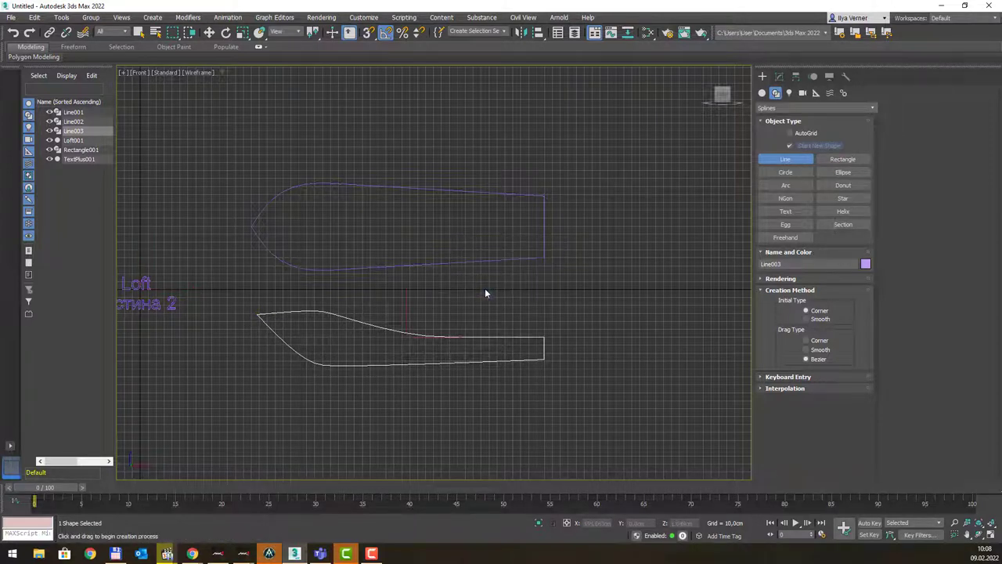
Step: At Vertex level, move Line003's top-curve vertex to flatten its upper edge
{"action": "key", "text": "w"}
{"action": "key", "text": "1"}
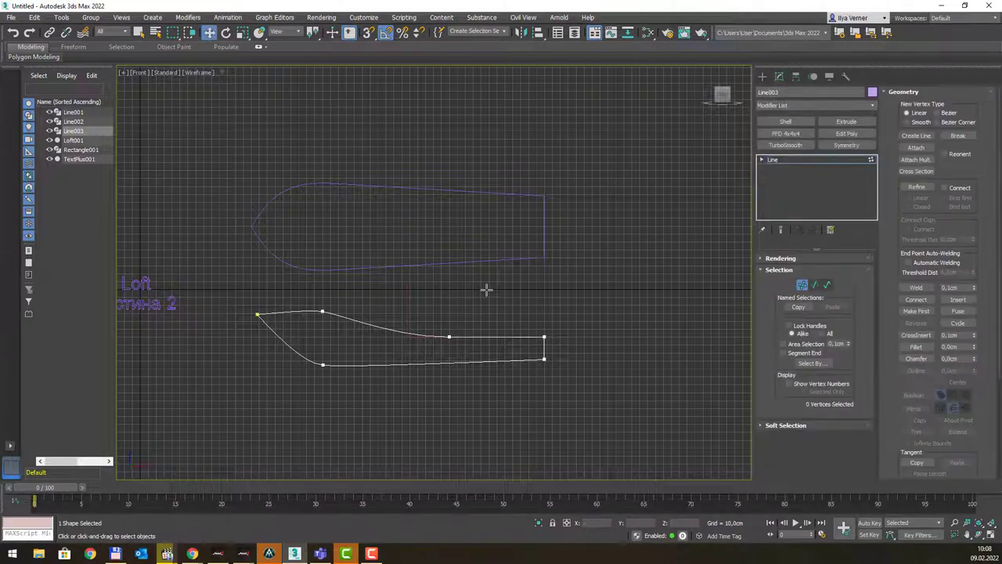
{"action": "scroll", "coordinate": [329, 324], "scroll_direction": "up", "scroll_amount": 2}
{"action": "left_click_drag", "start_coordinate": [307, 292], "coordinate": [362, 329]}
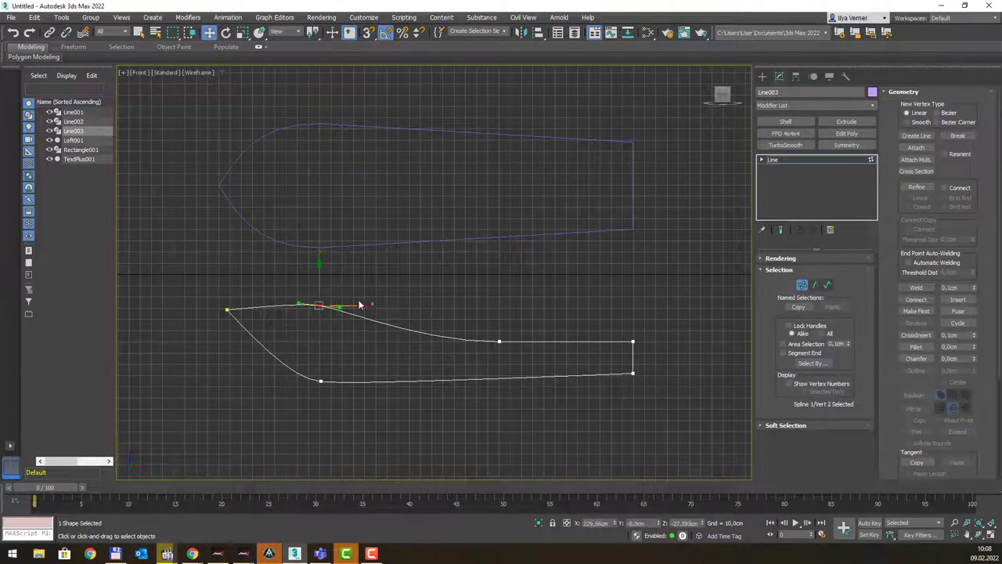
{"action": "left_click_drag", "start_coordinate": [331, 297], "coordinate": [350, 303]}
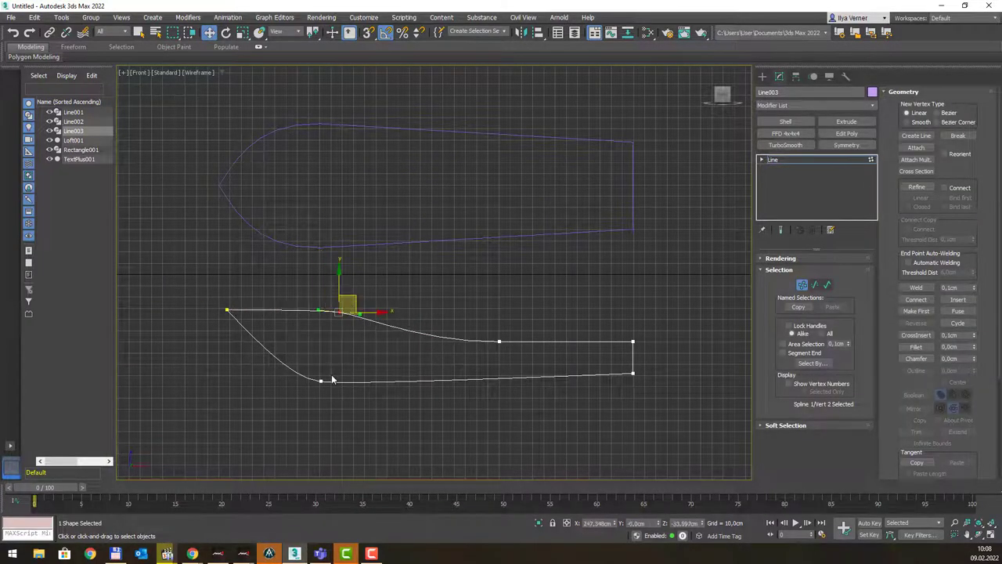
Step: Bend the bottom vertex's Bezier handles into a smooth sweep and shift the top vertex right
{"action": "left_click_drag", "start_coordinate": [276, 407], "coordinate": [277, 407]}
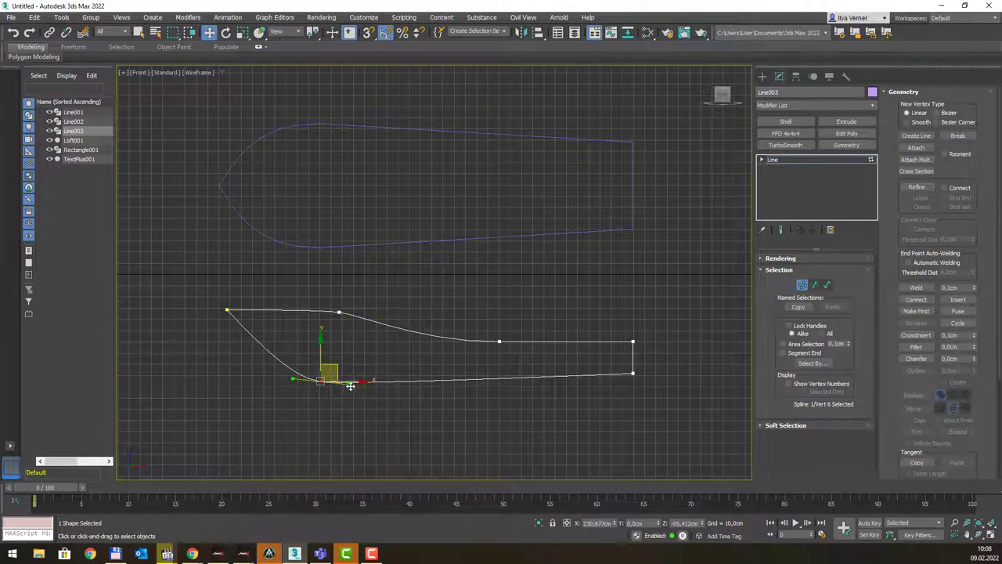
{"action": "mouse_move", "coordinate": [349, 388]}
{"action": "left_mouse_down"}
{"action": "mouse_move", "coordinate": [363, 397]}
{"action": "mouse_move", "coordinate": [330, 353]}
{"action": "left_mouse_up"}
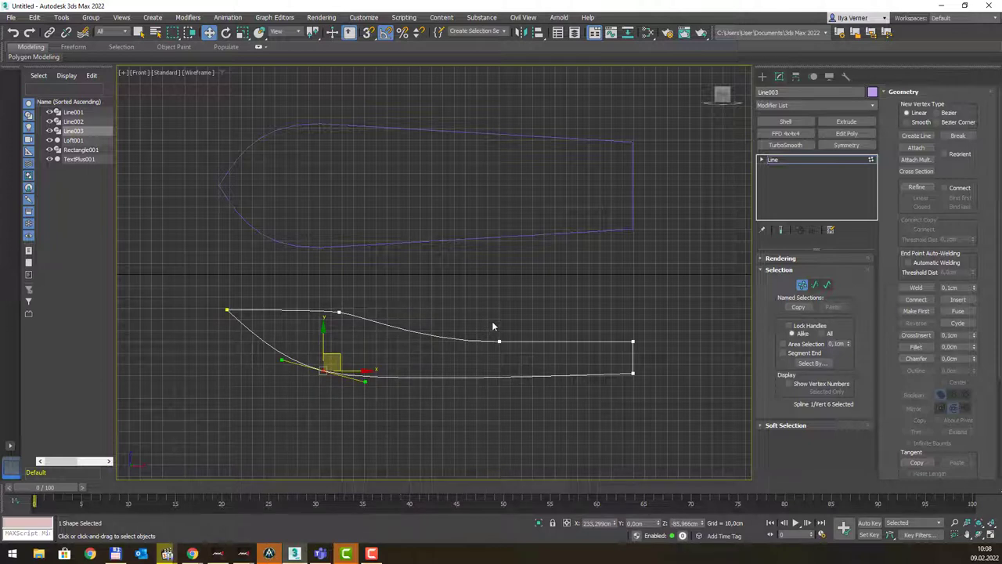
{"action": "left_click", "coordinate": [339, 312]}
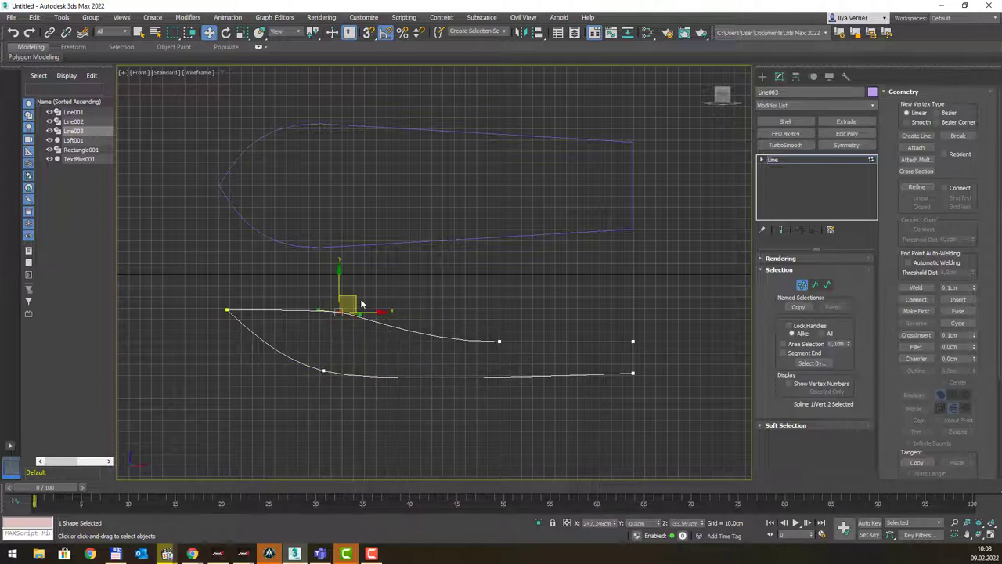
{"action": "left_click_drag", "start_coordinate": [361, 299], "coordinate": [385, 318]}
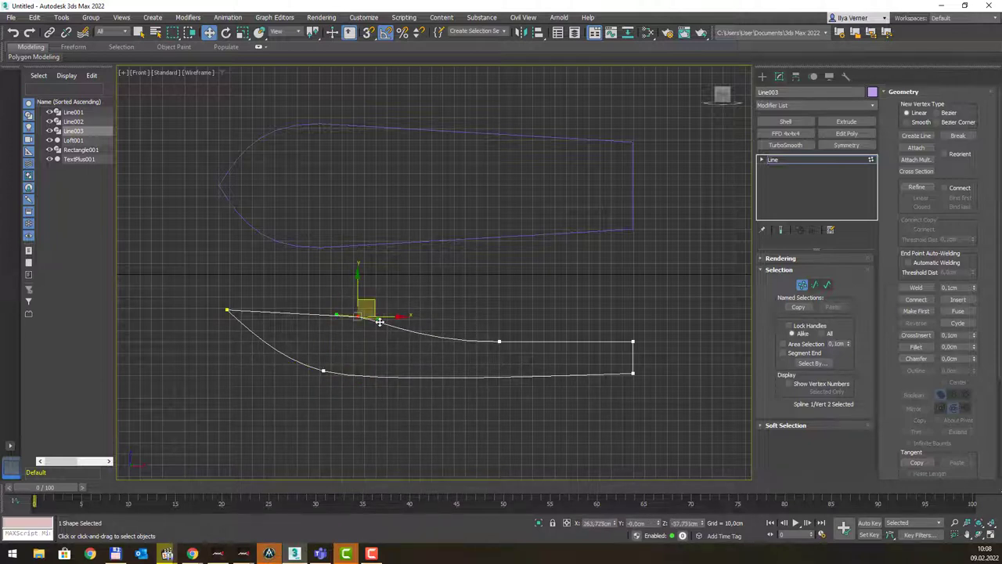
{"action": "left_click", "coordinate": [499, 341]}
{"action": "scroll", "coordinate": [514, 291], "scroll_direction": "down", "scroll_amount": 3}
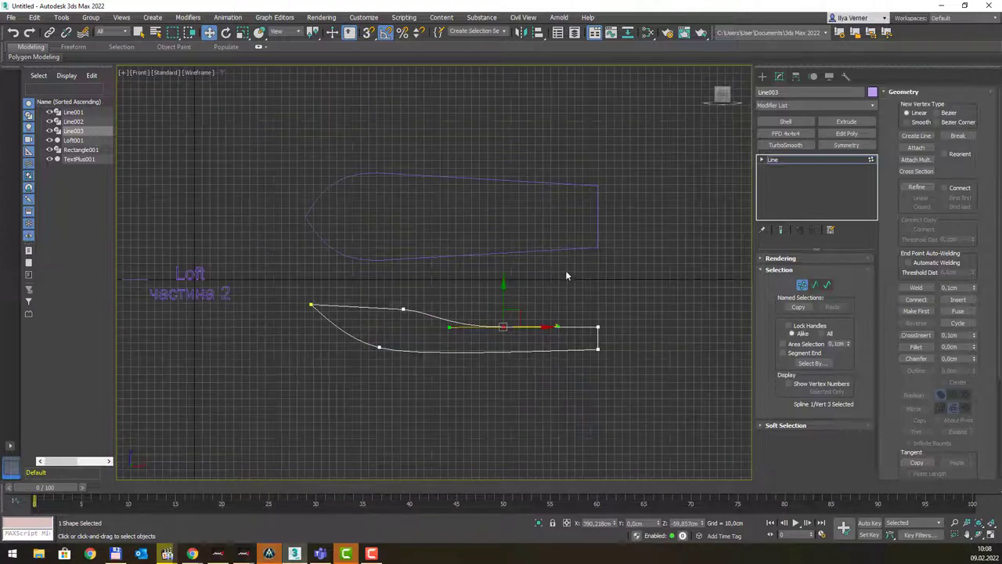
{"action": "middle_click_drag", "start_coordinate": [565, 270], "coordinate": [492, 301]}
{"action": "middle_click_drag", "start_coordinate": [580, 289], "coordinate": [516, 300]}
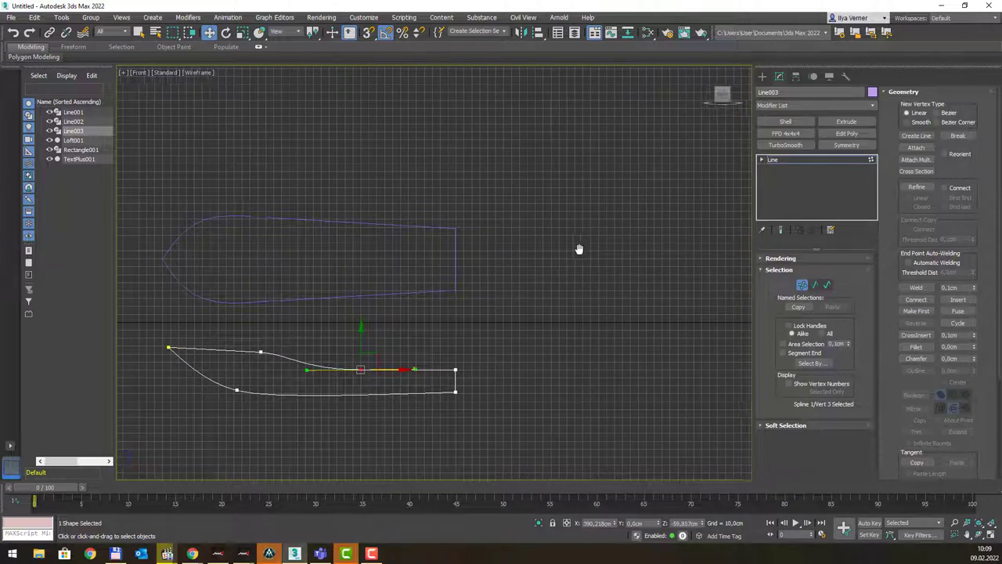
{"action": "middle_click_drag", "start_coordinate": [580, 248], "coordinate": [565, 247]}
Step: Draw the open stepped half-profile Line004 from five straight corner points in the Front view
{"action": "left_click", "coordinate": [762, 76]}
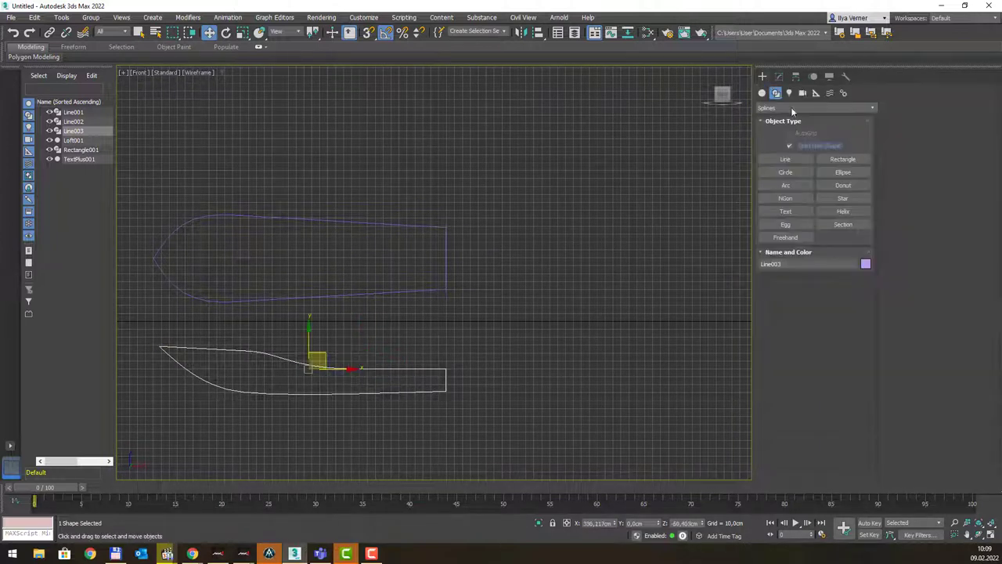
{"action": "left_click", "coordinate": [785, 159]}
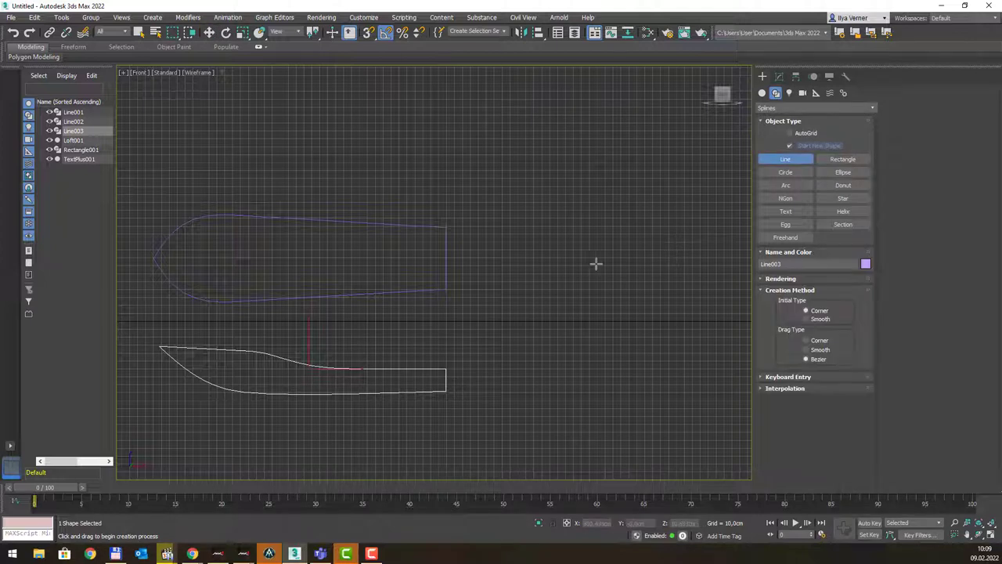
{"action": "middle_click_drag", "start_coordinate": [595, 264], "coordinate": [566, 264]}
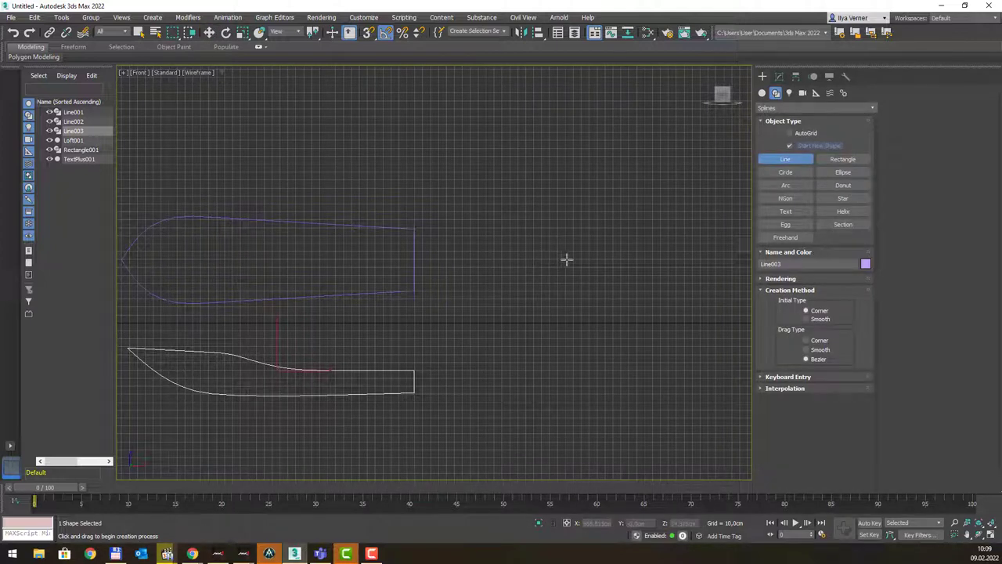
{"action": "left_click", "coordinate": [560, 245]}
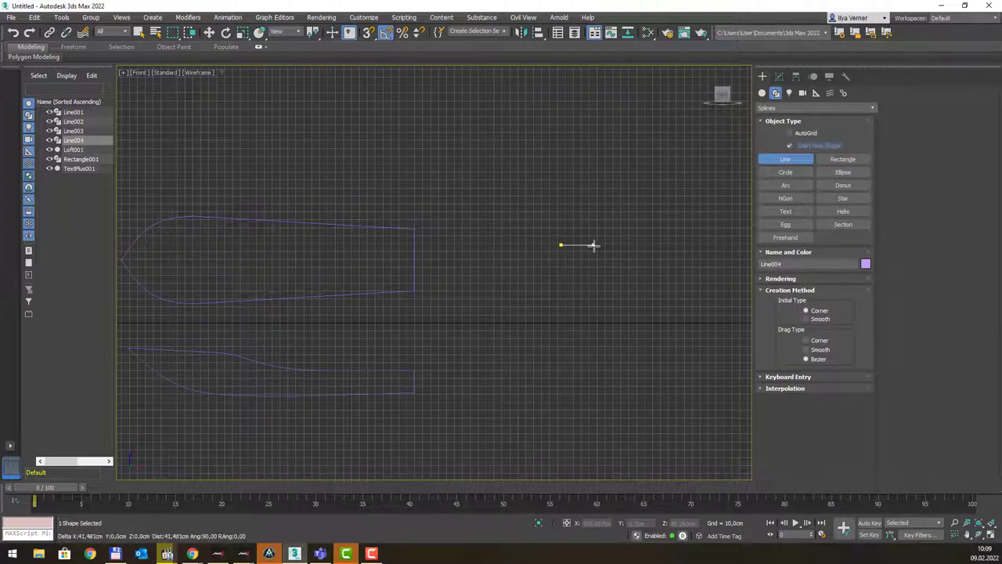
{"action": "left_click", "coordinate": [593, 245]}
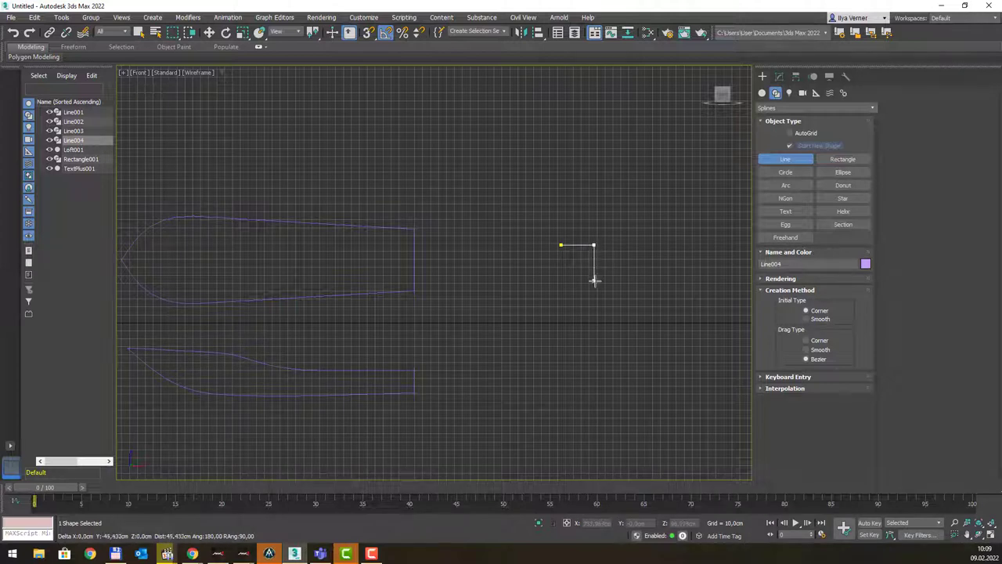
{"action": "left_click", "coordinate": [594, 284]}
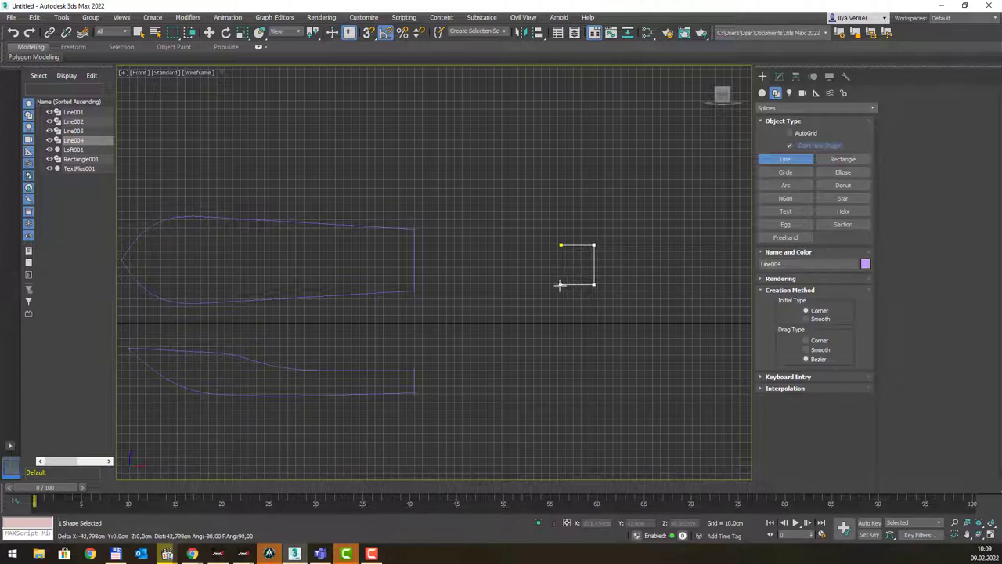
{"action": "left_click", "coordinate": [558, 286]}
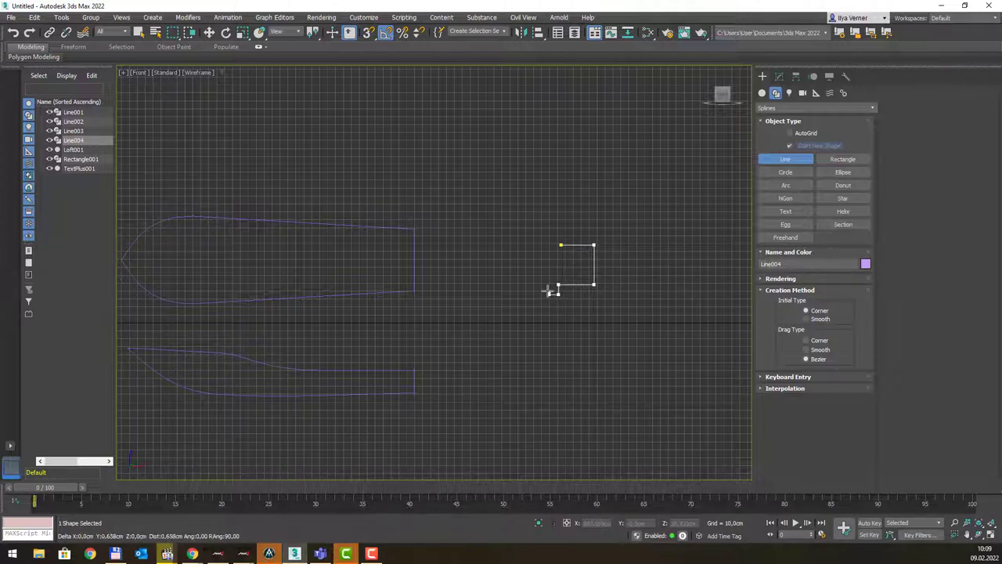
{"action": "left_click", "coordinate": [551, 291]}
{"action": "right_click", "coordinate": [548, 291]}
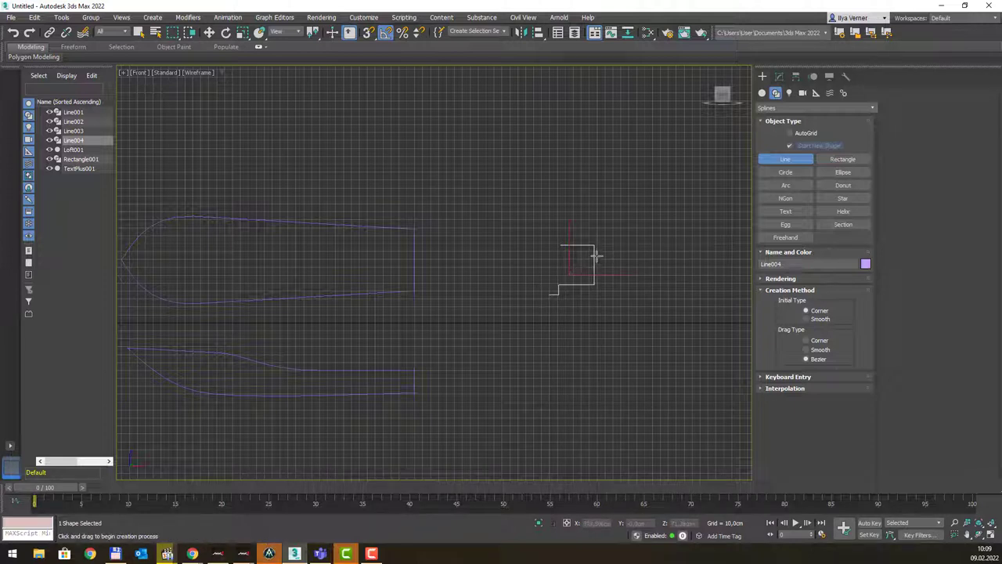
{"action": "right_click", "coordinate": [595, 253]}
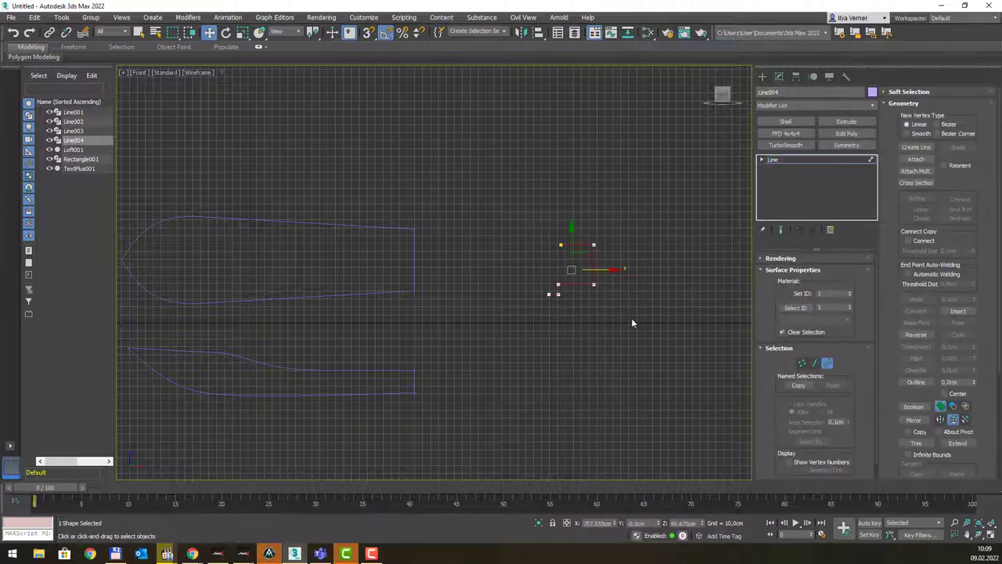
Step: Shift-copy the half-profile, mirror the copy, and snap its end vertex against the original
{"action": "left_click_drag", "start_coordinate": [607, 269], "coordinate": [506, 271], "text": "shift"}
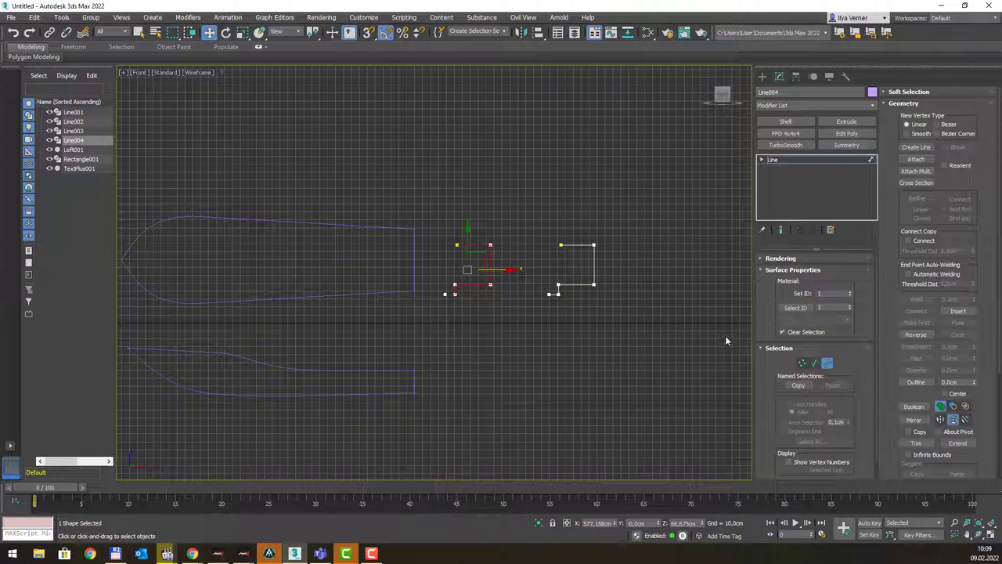
{"action": "left_click", "coordinate": [914, 421]}
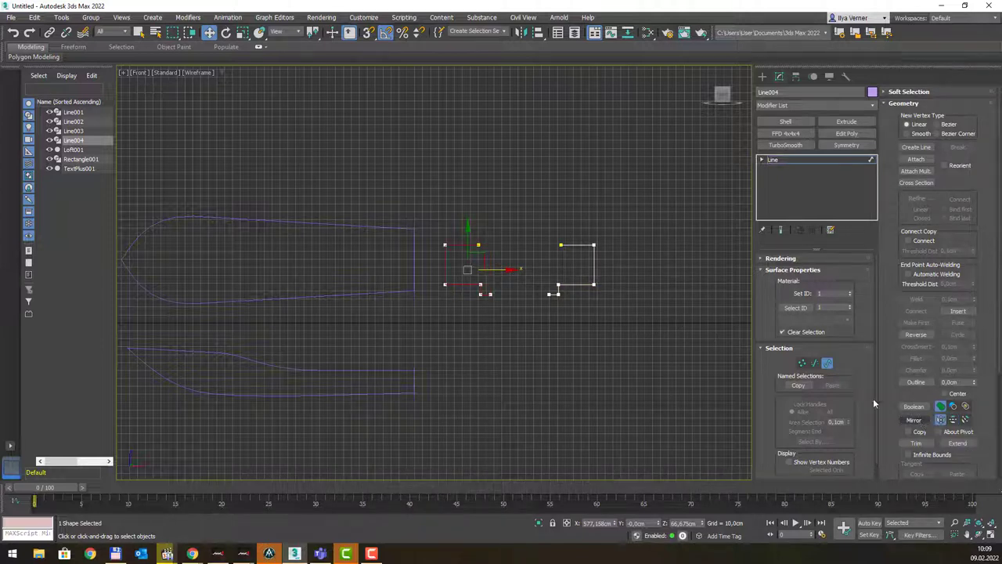
{"action": "scroll", "coordinate": [523, 290], "scroll_direction": "up", "scroll_amount": 2}
{"action": "middle_click_drag", "start_coordinate": [522, 288], "coordinate": [528, 376]}
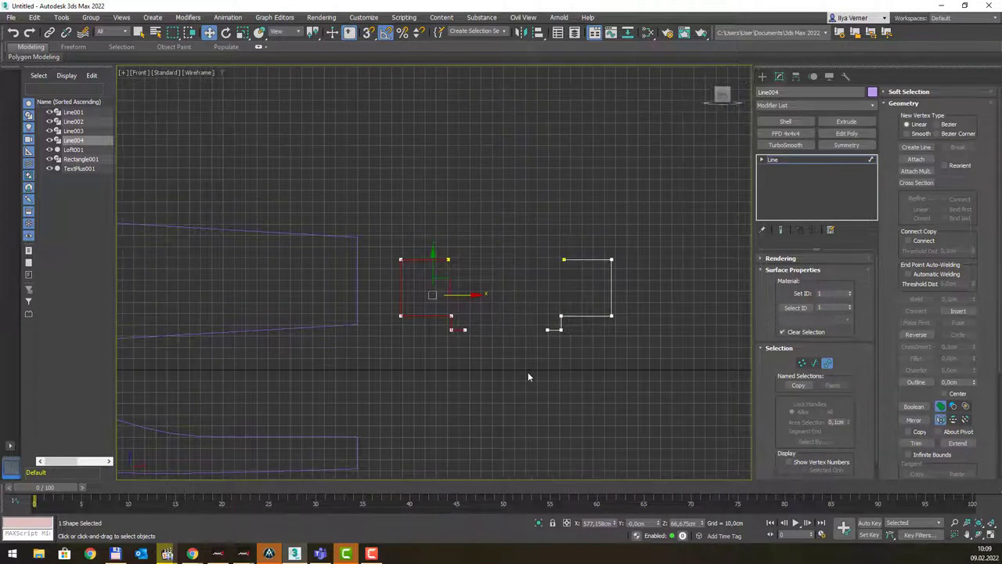
{"action": "key", "text": "s"}
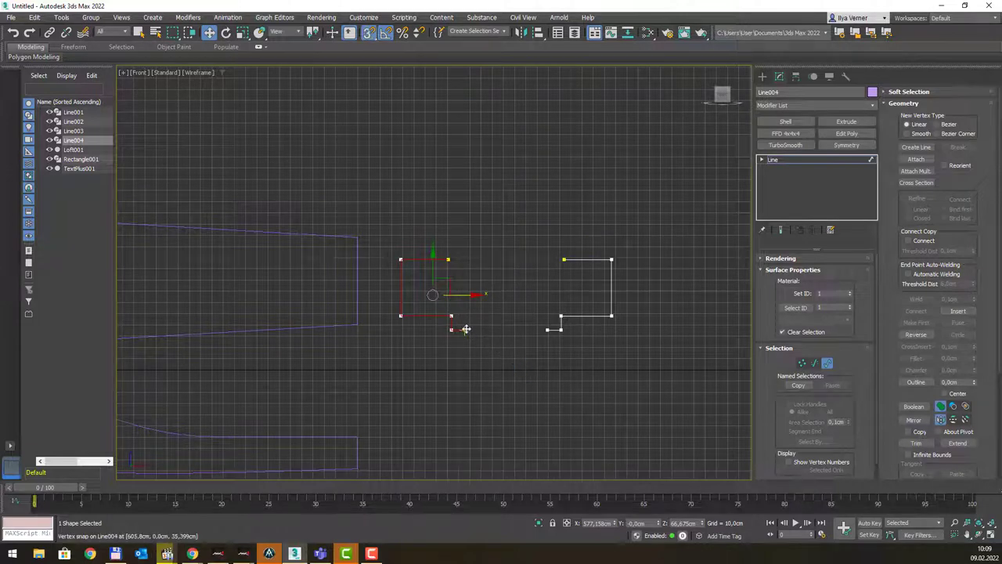
{"action": "left_click_drag", "start_coordinate": [466, 329], "coordinate": [570, 335]}
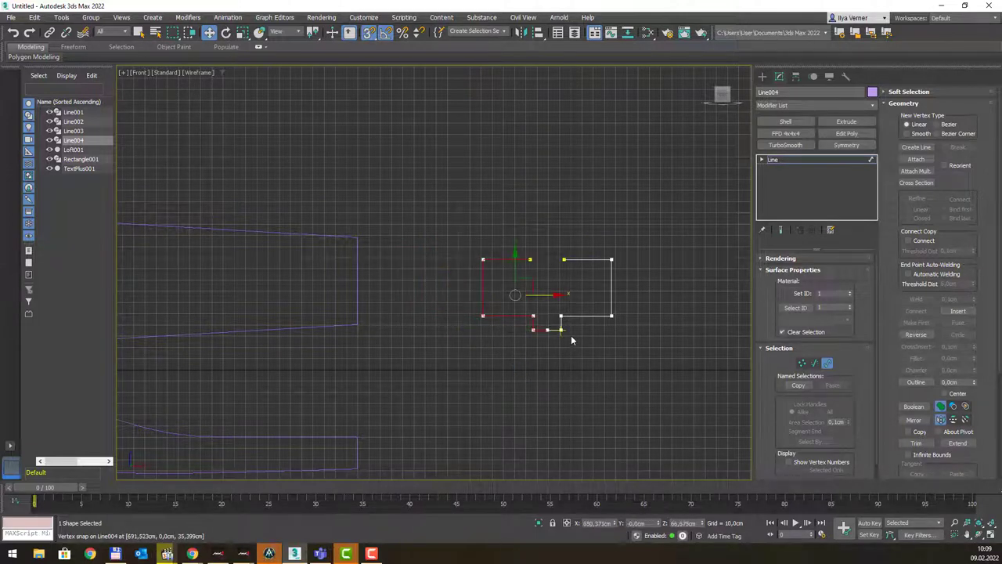
{"action": "scroll", "coordinate": [571, 335], "scroll_direction": "up", "scroll_amount": 1}
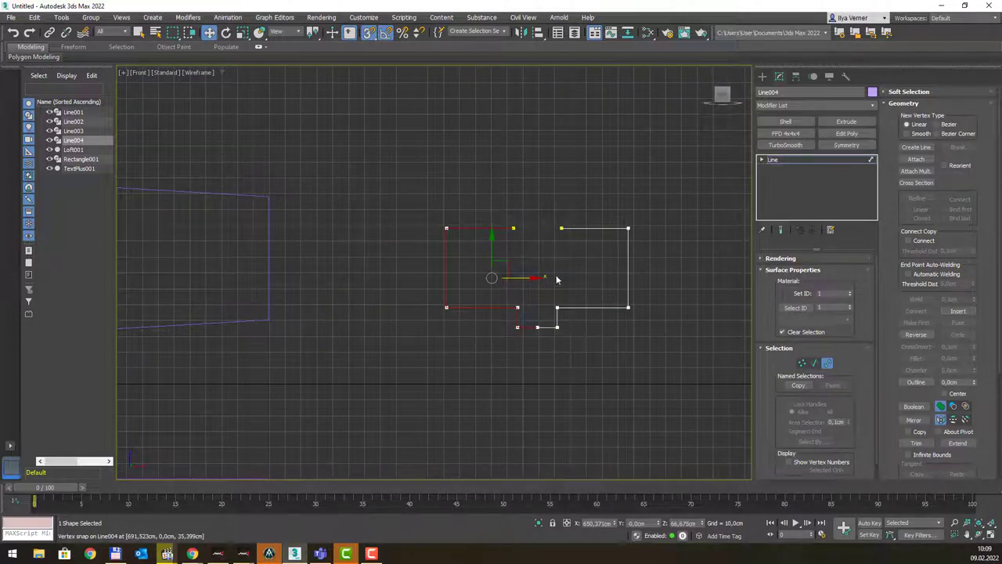
{"action": "key", "text": "1"}
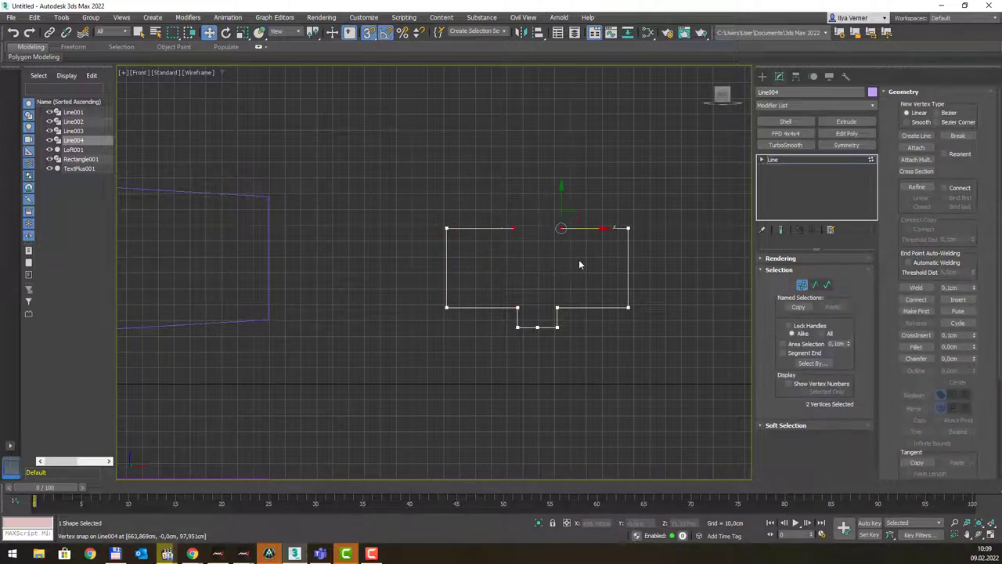
Step: Weld the top meeting vertices, then Fuse and Weld the two bottom notch vertices into one
{"action": "left_click", "coordinate": [917, 288]}
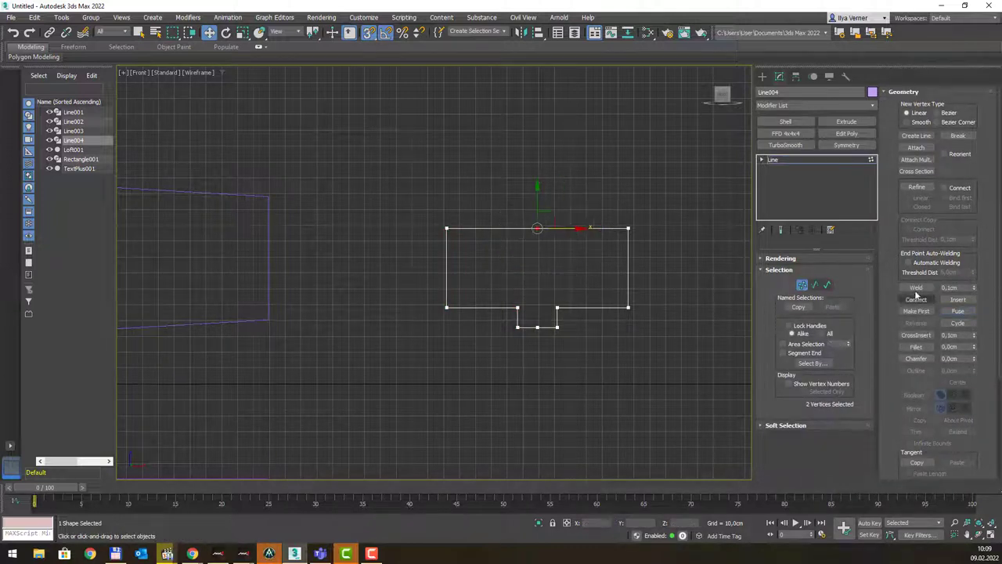
{"action": "left_click_drag", "start_coordinate": [556, 366], "coordinate": [557, 367]}
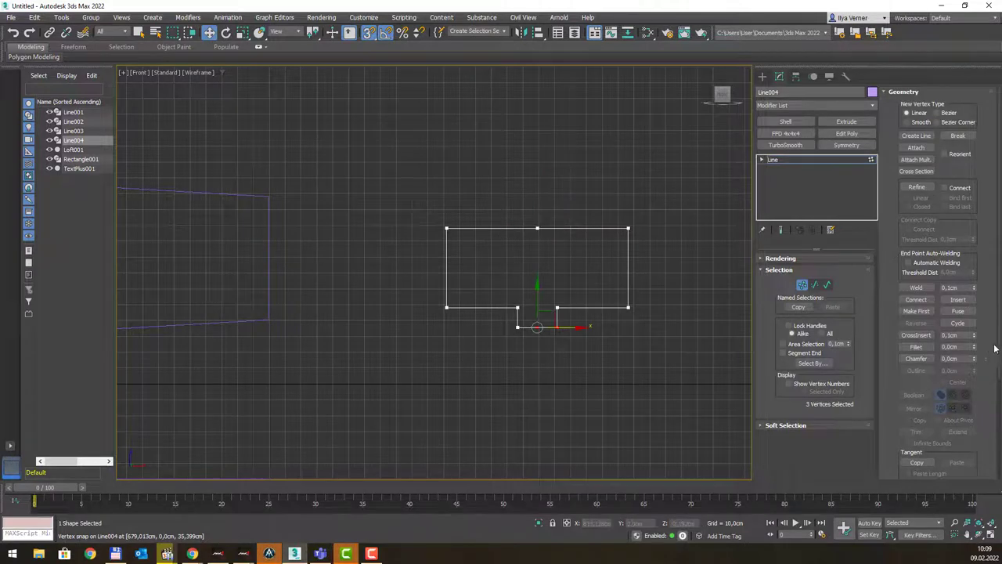
{"action": "left_click", "coordinate": [946, 312]}
{"action": "left_click", "coordinate": [916, 287]}
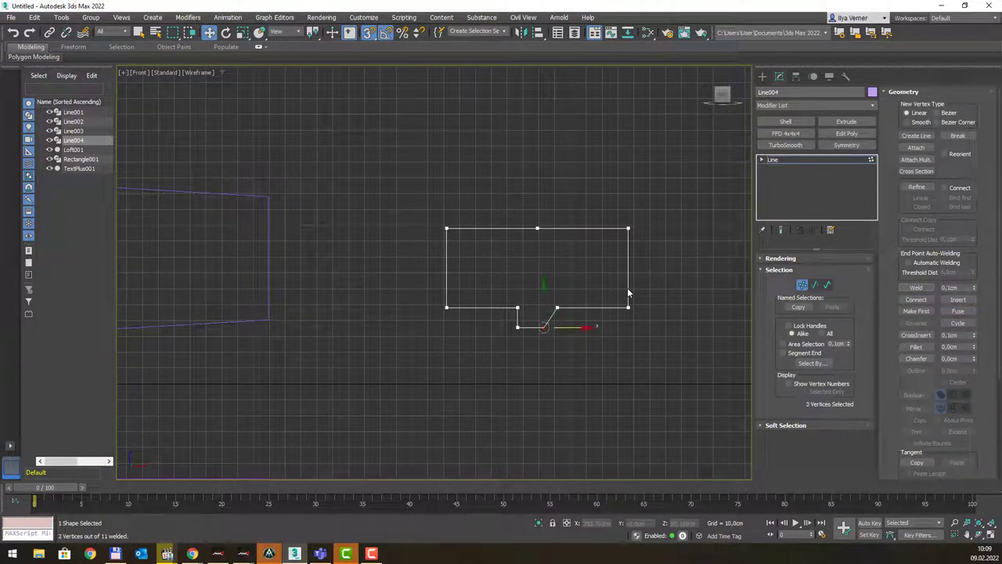
{"action": "key", "text": "ctrl+z"}
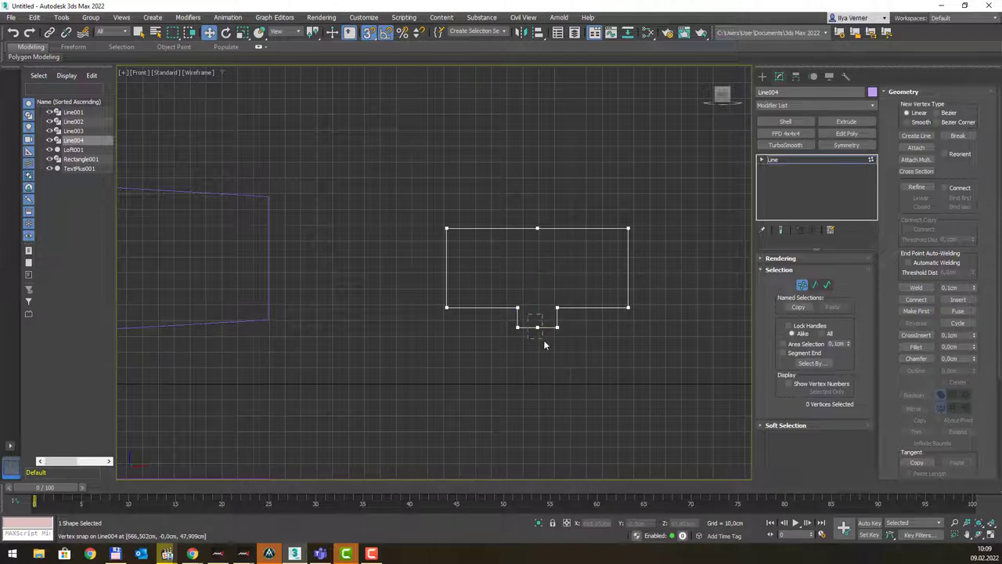
{"action": "left_click_drag", "start_coordinate": [507, 315], "coordinate": [572, 370]}
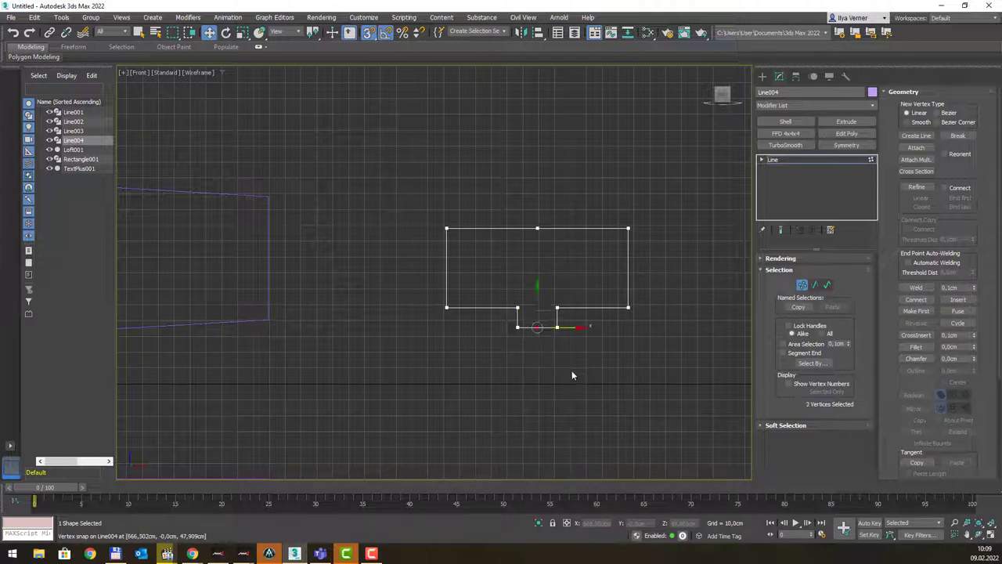
{"action": "left_click", "coordinate": [959, 311]}
{"action": "left_click", "coordinate": [917, 287]}
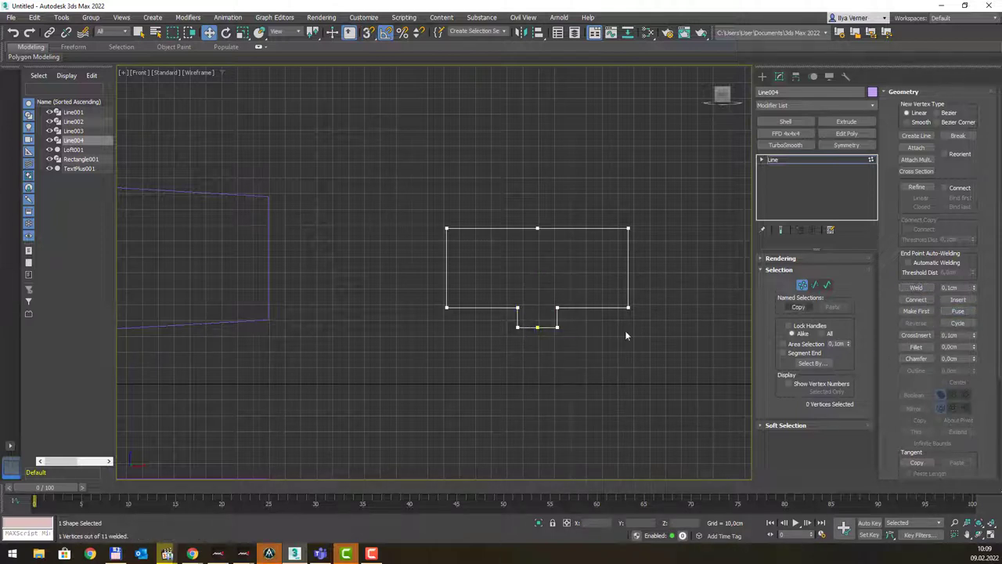
{"action": "left_click", "coordinate": [533, 312]}
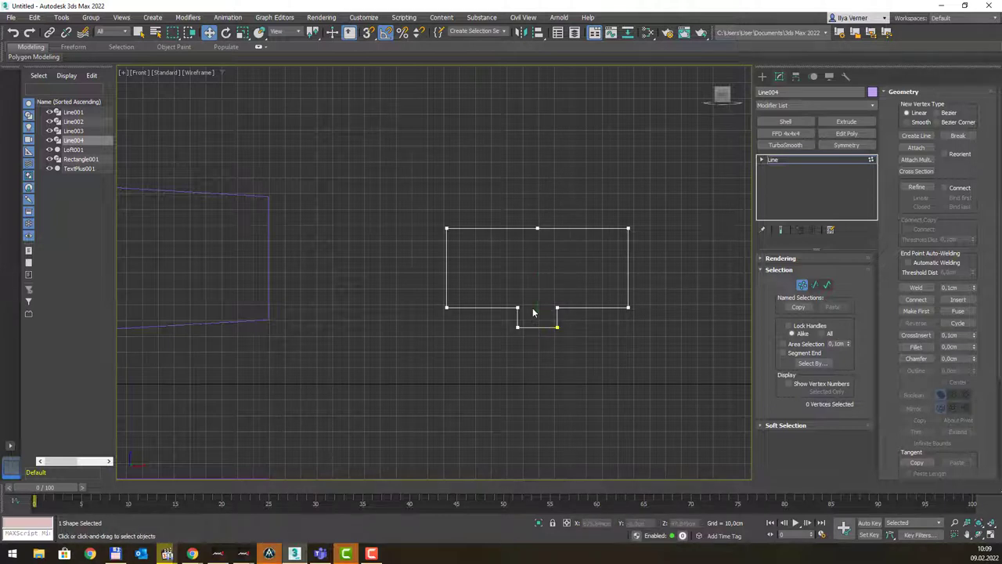
Step: Delete the redundant vertex in the middle of the top edge
{"action": "scroll", "coordinate": [534, 312], "scroll_direction": "up", "scroll_amount": 2}
{"action": "middle_click_drag", "start_coordinate": [546, 293], "coordinate": [487, 267]}
{"action": "left_click", "coordinate": [478, 217]}
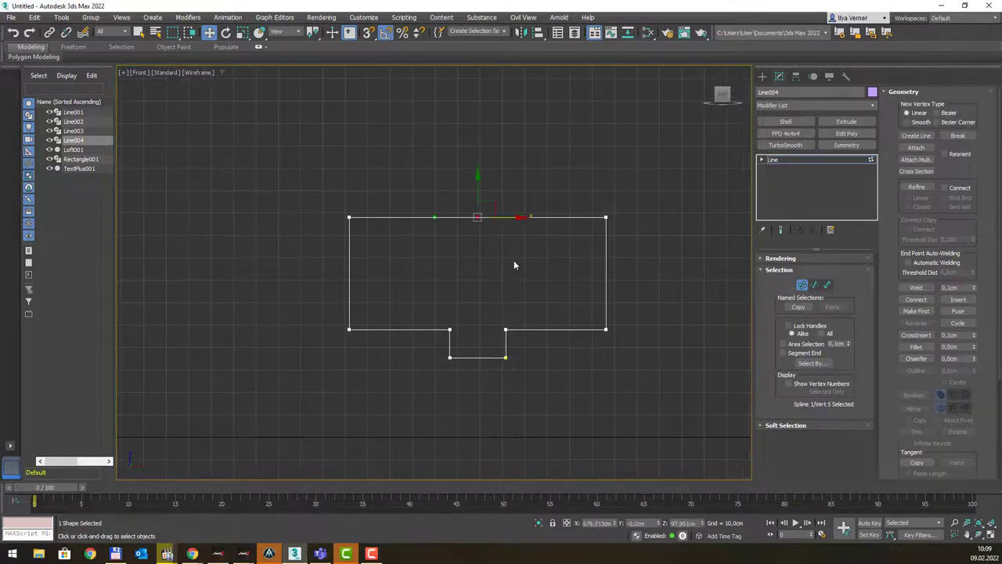
{"action": "key", "text": "Delete"}
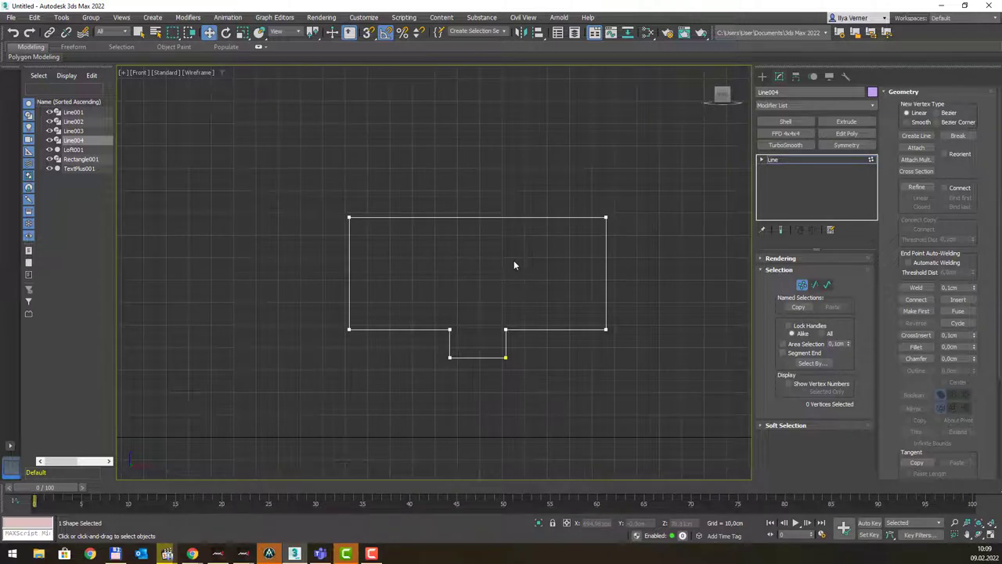
Step: Select the notch's two bottom vertices and move them down to deepen it
{"action": "left_click_drag", "start_coordinate": [432, 300], "coordinate": [639, 335]}
{"action": "mouse_move", "coordinate": [516, 372]}
{"action": "left_mouse_down"}
{"action": "mouse_move", "coordinate": [417, 348]}
{"action": "mouse_move", "coordinate": [449, 350]}
{"action": "left_mouse_up"}
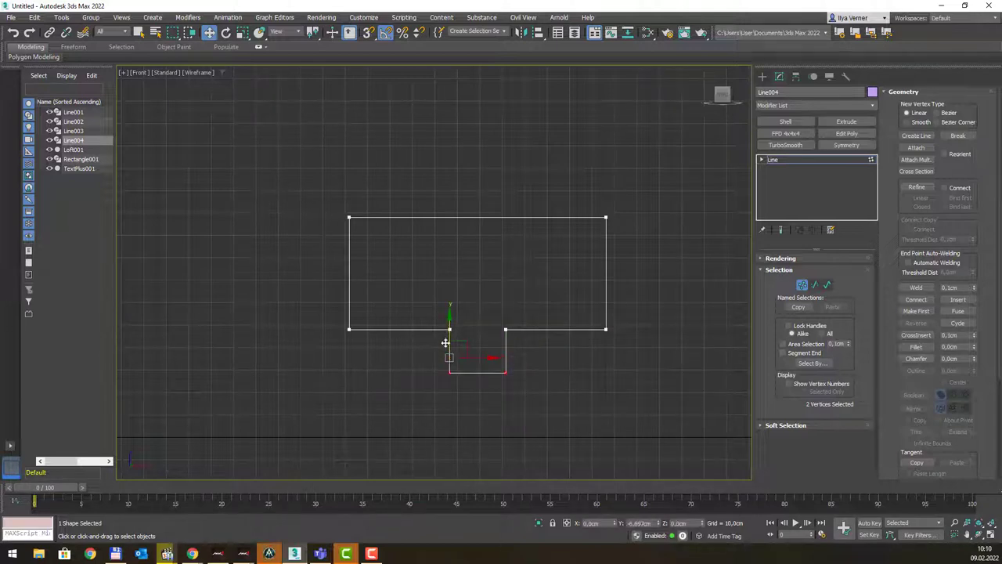
{"action": "left_click", "coordinate": [547, 377]}
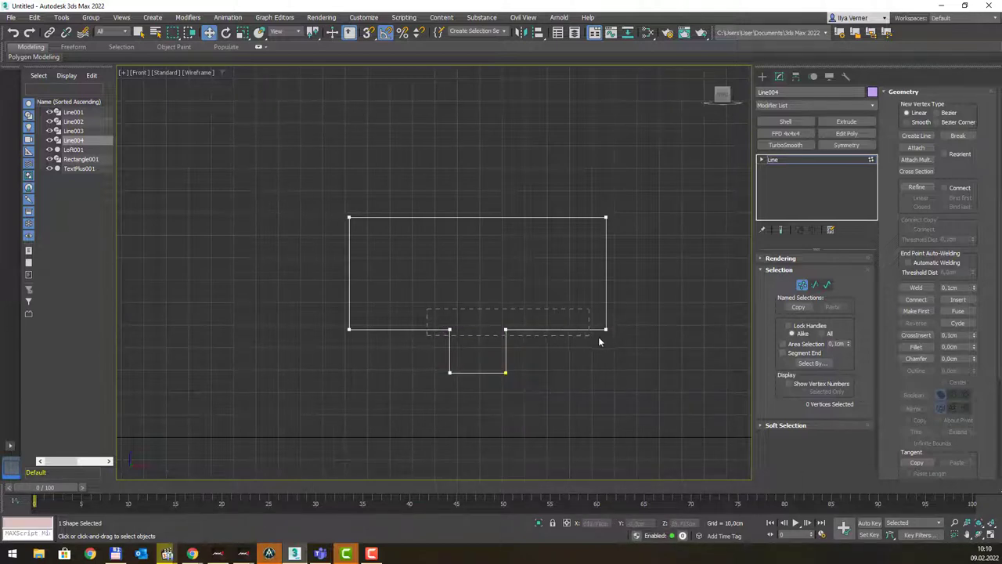
Step: Fillet the four inner corner vertices around the bottom tab, then leave Vertex mode
{"action": "left_click_drag", "start_coordinate": [542, 337], "coordinate": [632, 347]}
{"action": "mouse_move", "coordinate": [315, 316]}
{"action": "left_mouse_down"}
{"action": "mouse_move", "coordinate": [497, 348]}
{"action": "mouse_move", "coordinate": [645, 347]}
{"action": "left_mouse_up"}
{"action": "left_click_drag", "start_coordinate": [973, 347], "coordinate": [974, 342]}
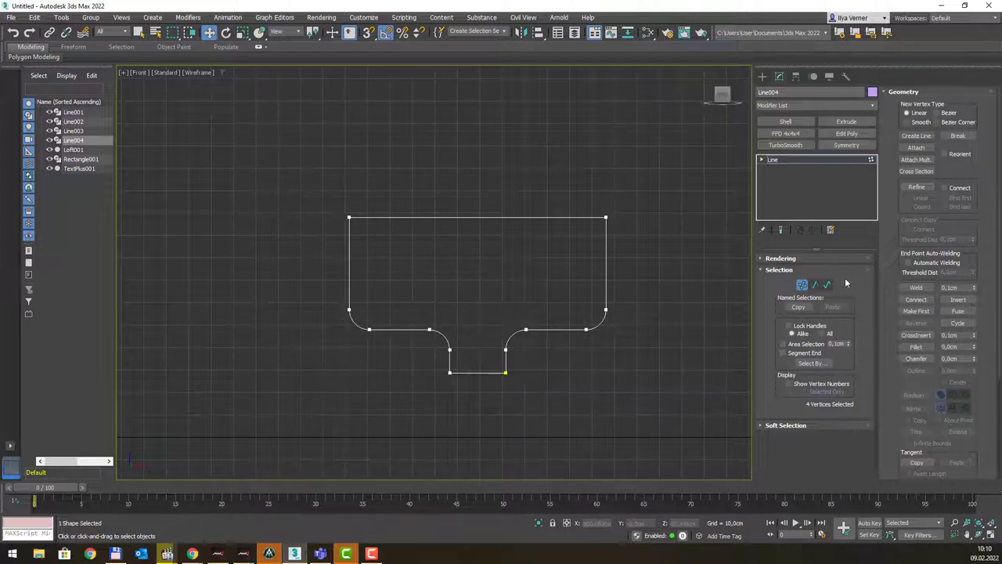
{"action": "left_click", "coordinate": [802, 284]}
Step: Select the lower curve Line003 and enter its Vertex level
{"action": "scroll", "coordinate": [480, 242], "scroll_direction": "down", "scroll_amount": 3}
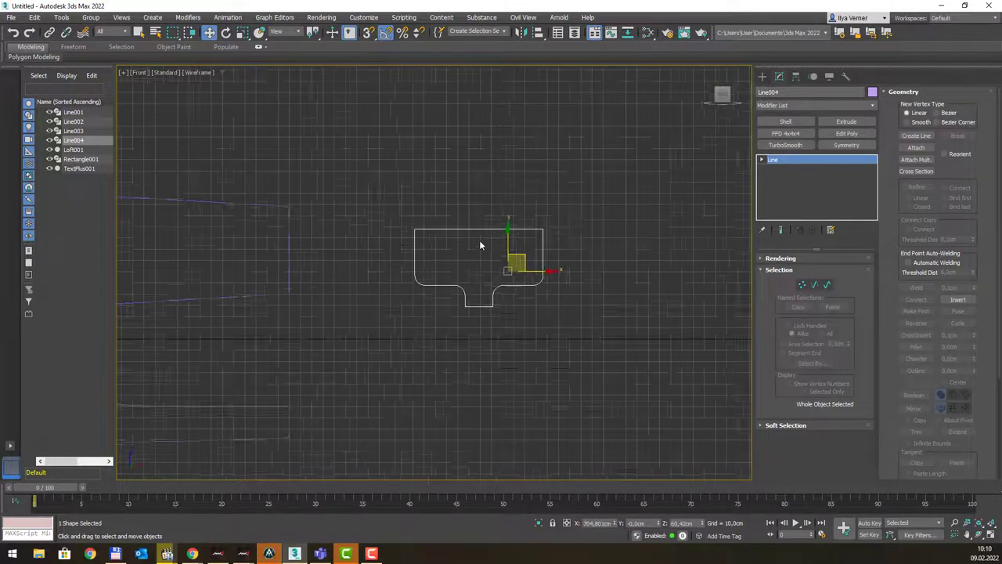
{"action": "key", "text": "q"}
{"action": "scroll", "coordinate": [572, 234], "scroll_direction": "down", "scroll_amount": 2}
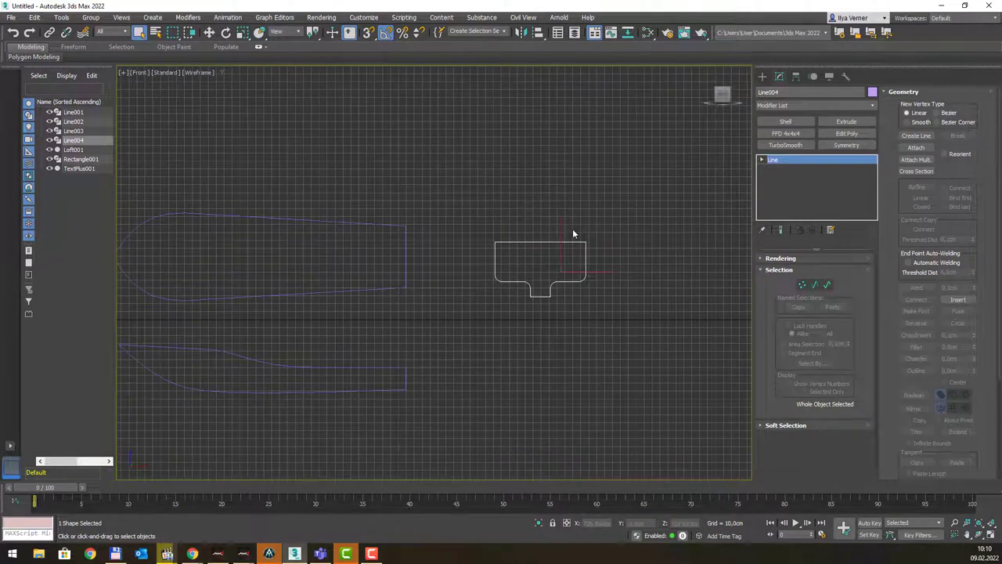
{"action": "scroll", "coordinate": [572, 234], "scroll_direction": "down", "scroll_amount": 2}
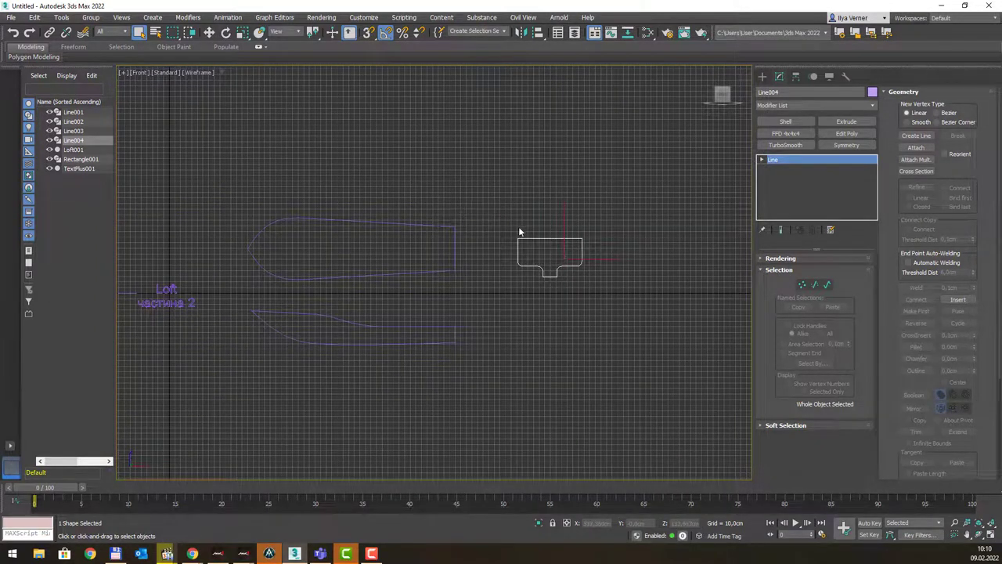
{"action": "scroll", "coordinate": [572, 237], "scroll_direction": "up", "scroll_amount": 1}
{"action": "scroll", "coordinate": [564, 234], "scroll_direction": "up", "scroll_amount": 3}
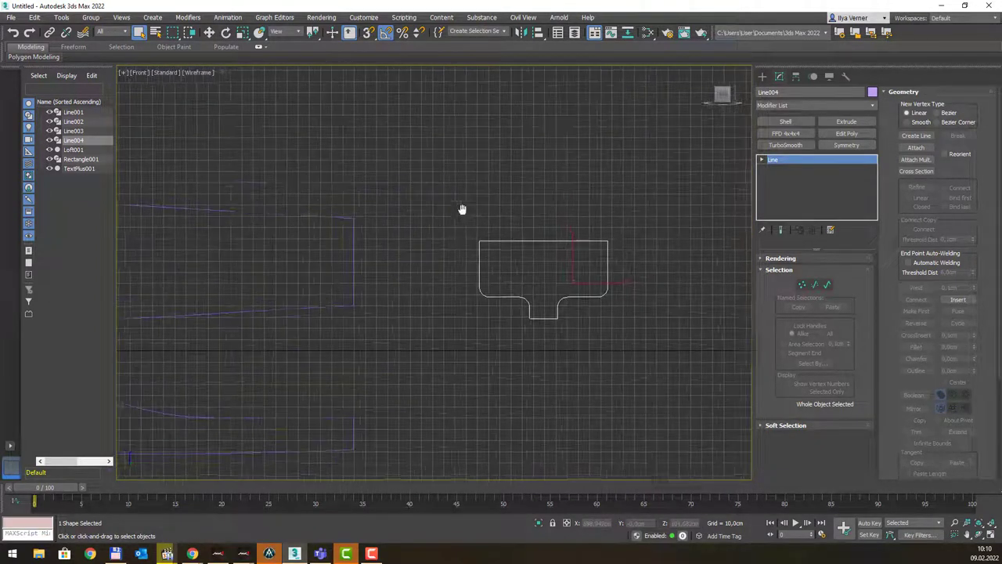
{"action": "middle_click_drag", "start_coordinate": [461, 209], "coordinate": [592, 180]}
{"action": "scroll", "coordinate": [546, 200], "scroll_direction": "down", "scroll_amount": 2}
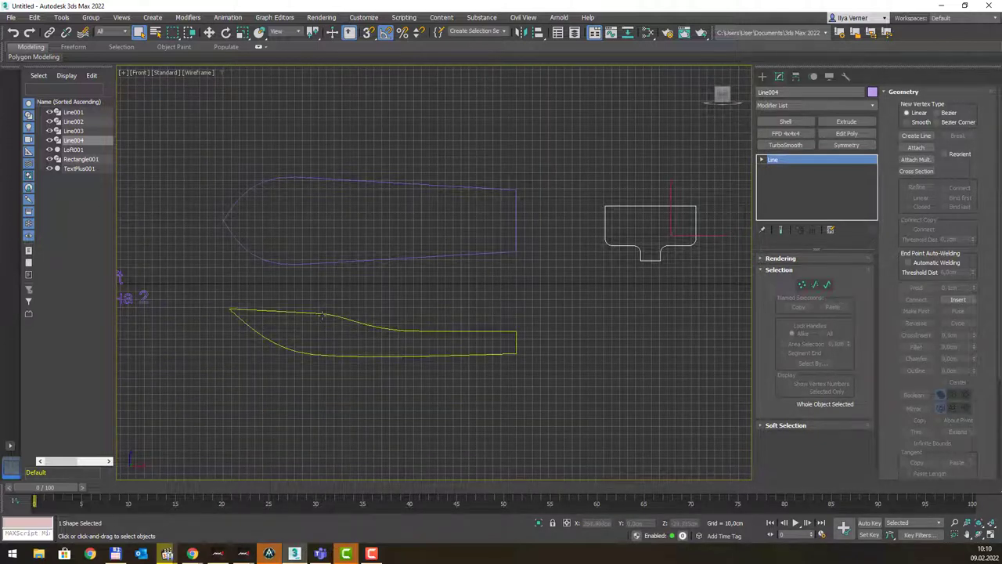
{"action": "left_click", "coordinate": [283, 335]}
{"action": "key", "text": "1"}
Step: Snap Line003's left tip onto Line002, adjust its right-end vertices, then select Line004
{"action": "left_click_drag", "start_coordinate": [196, 308], "coordinate": [258, 362]}
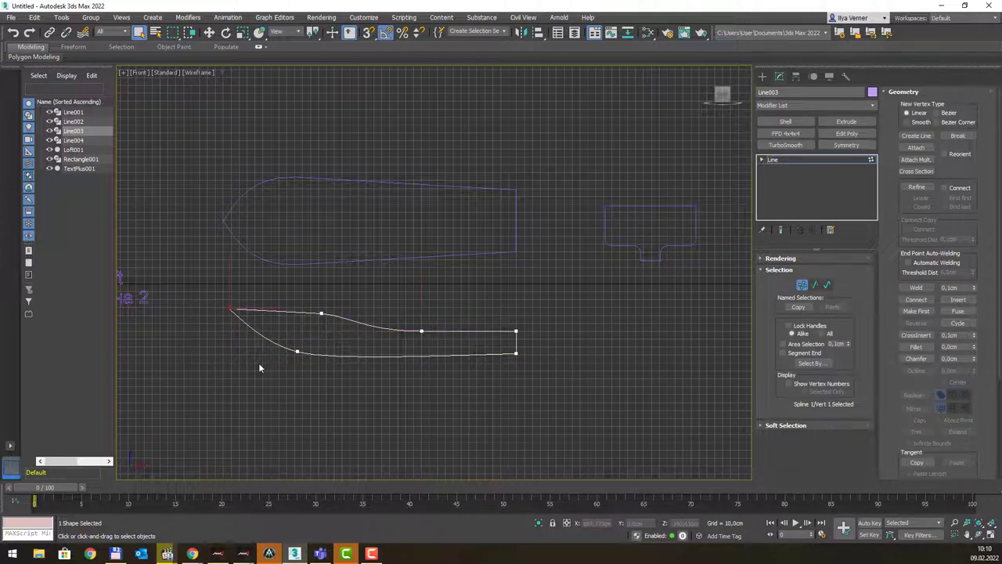
{"action": "key", "text": "s"}
{"action": "key", "text": "w"}
{"action": "left_click_drag", "start_coordinate": [264, 307], "coordinate": [230, 220]}
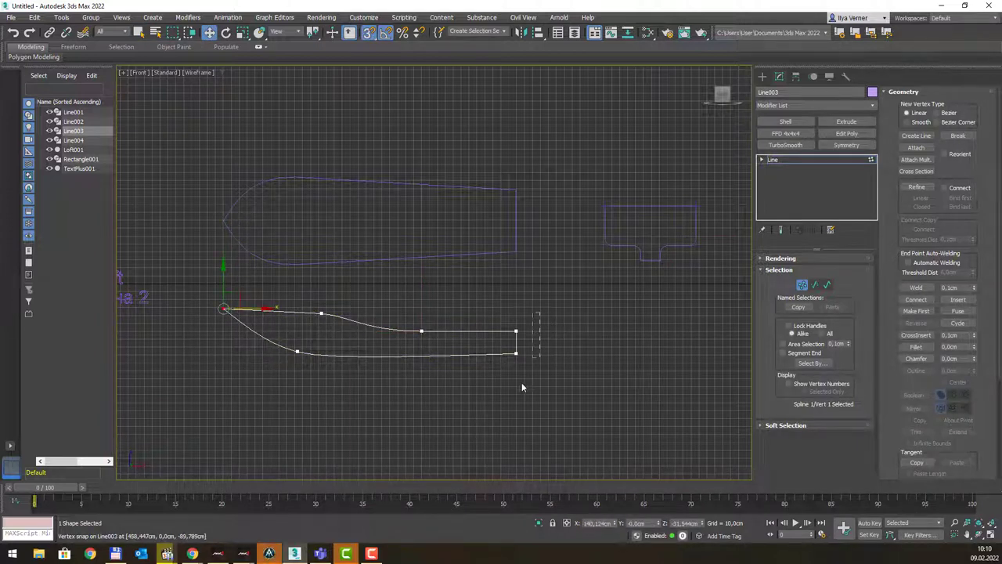
{"action": "mouse_move", "coordinate": [523, 387]}
{"action": "left_mouse_down"}
{"action": "mouse_move", "coordinate": [568, 339]}
{"action": "mouse_move", "coordinate": [534, 259]}
{"action": "left_mouse_up"}
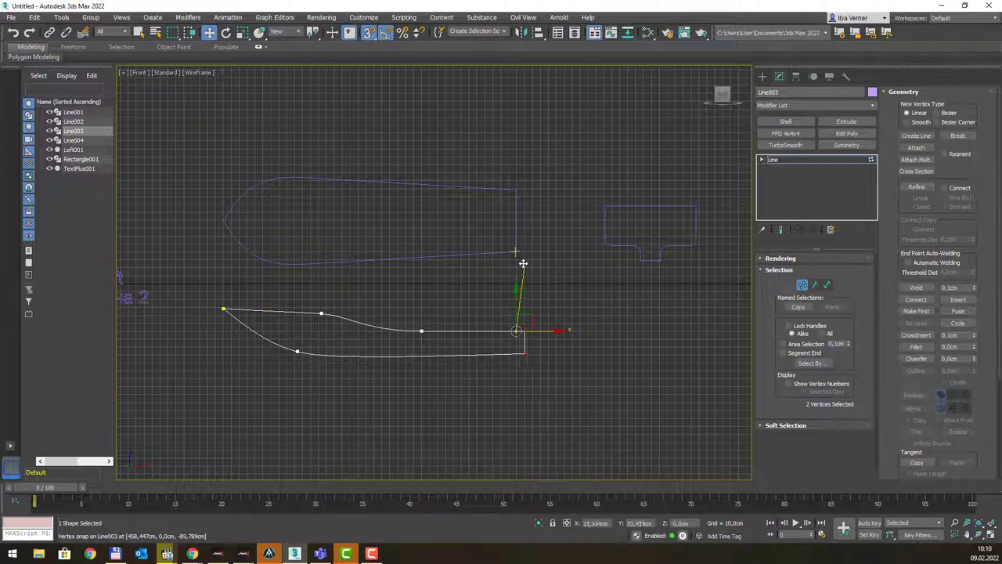
{"action": "left_click", "coordinate": [587, 293]}
{"action": "key", "text": "1"}
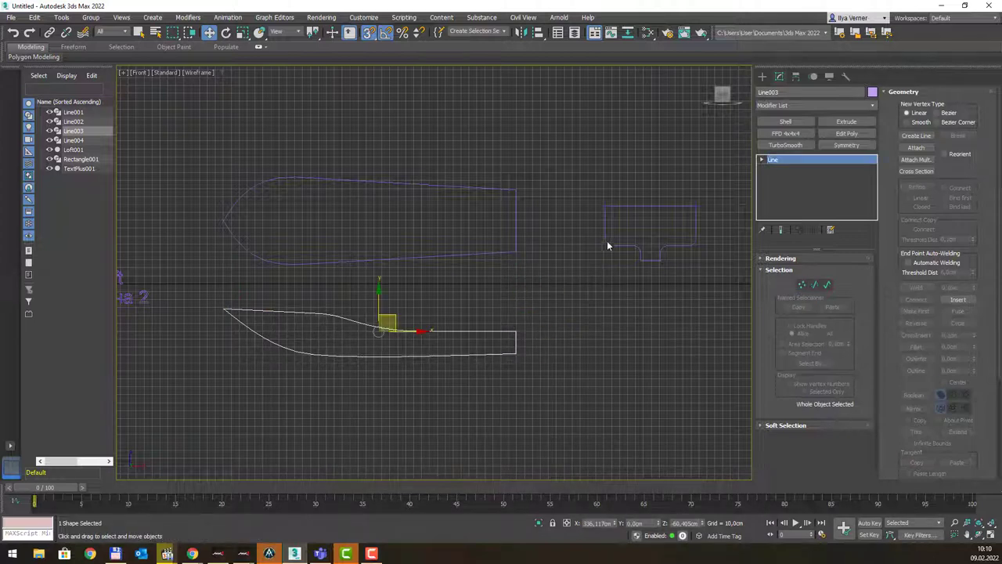
{"action": "mouse_move", "coordinate": [586, 177]}
{"action": "left_mouse_down"}
{"action": "mouse_move", "coordinate": [695, 251]}
{"action": "mouse_move", "coordinate": [729, 289]}
{"action": "left_mouse_up"}
Step: Move the filleted profile Line004 right, beside Line003's flat right end
{"action": "middle_click_drag", "start_coordinate": [683, 222], "coordinate": [662, 241]}
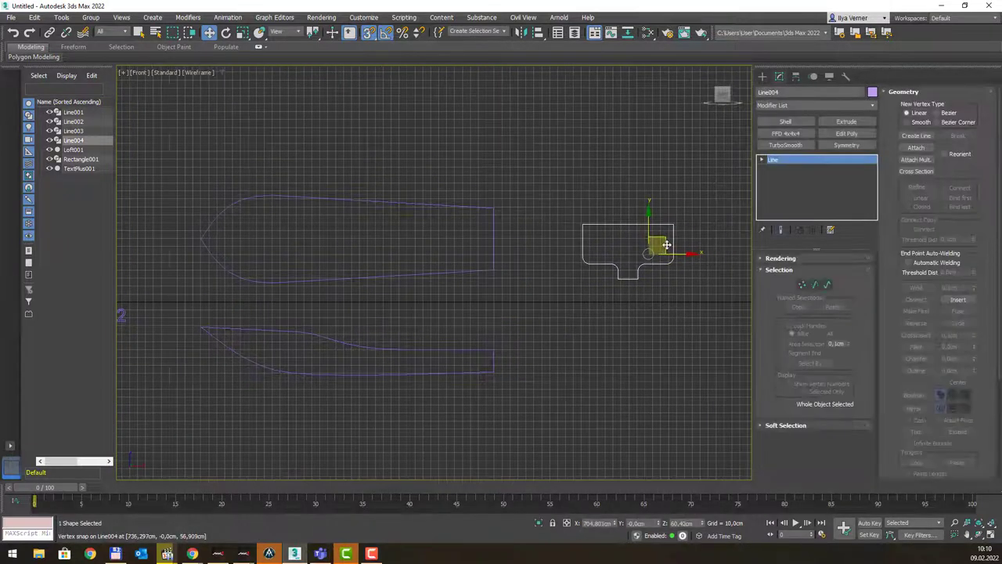
{"action": "left_click_drag", "start_coordinate": [662, 242], "coordinate": [582, 225]}
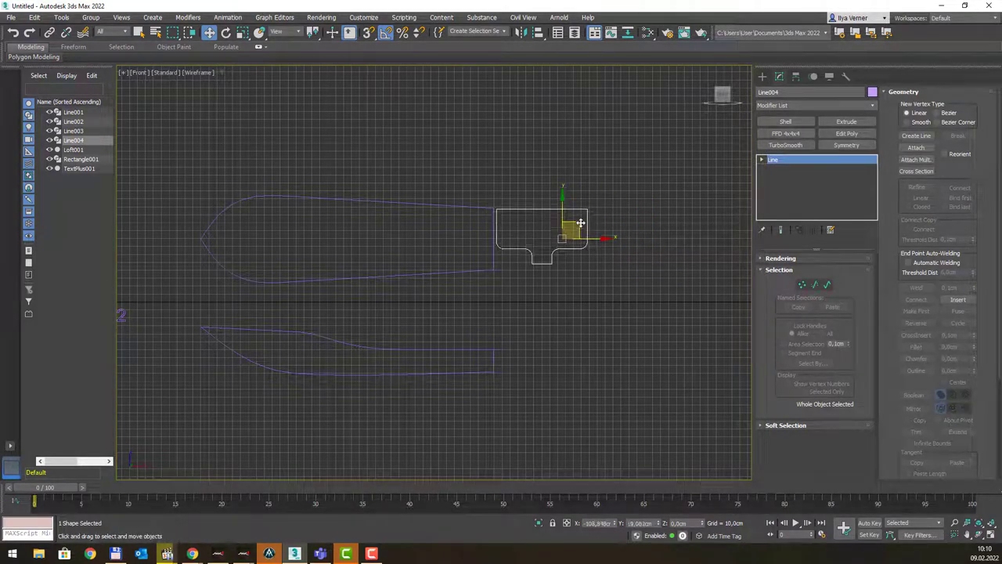
{"action": "left_click_drag", "start_coordinate": [581, 225], "coordinate": [584, 336]}
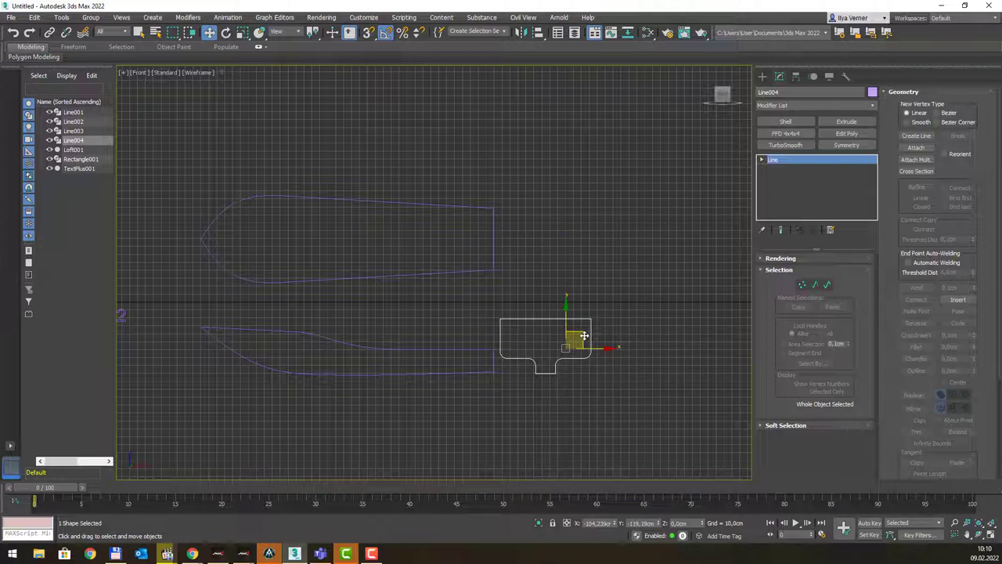
{"action": "left_click_drag", "start_coordinate": [584, 335], "coordinate": [642, 337]}
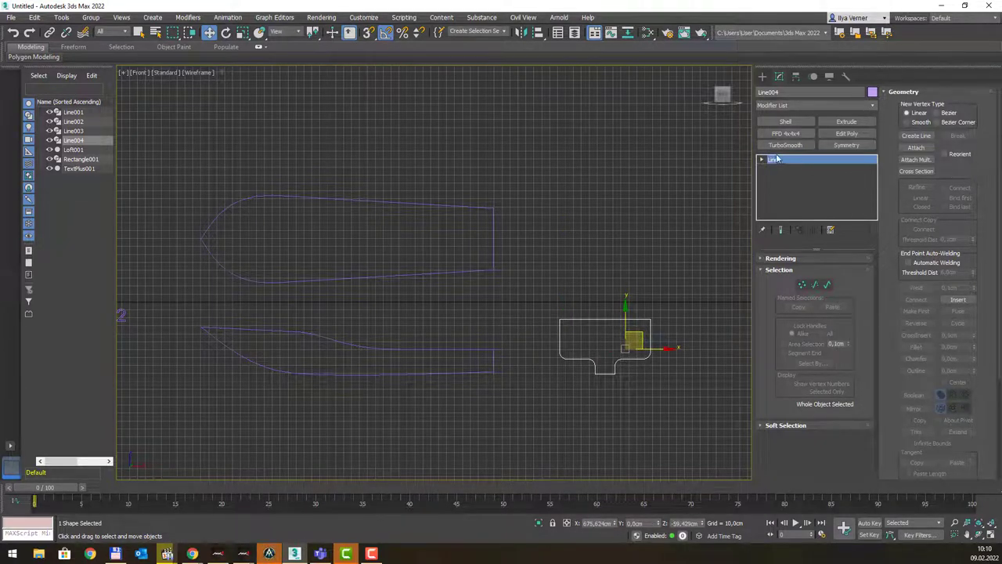
{"action": "scroll", "coordinate": [548, 206], "scroll_direction": "down", "scroll_amount": 1}
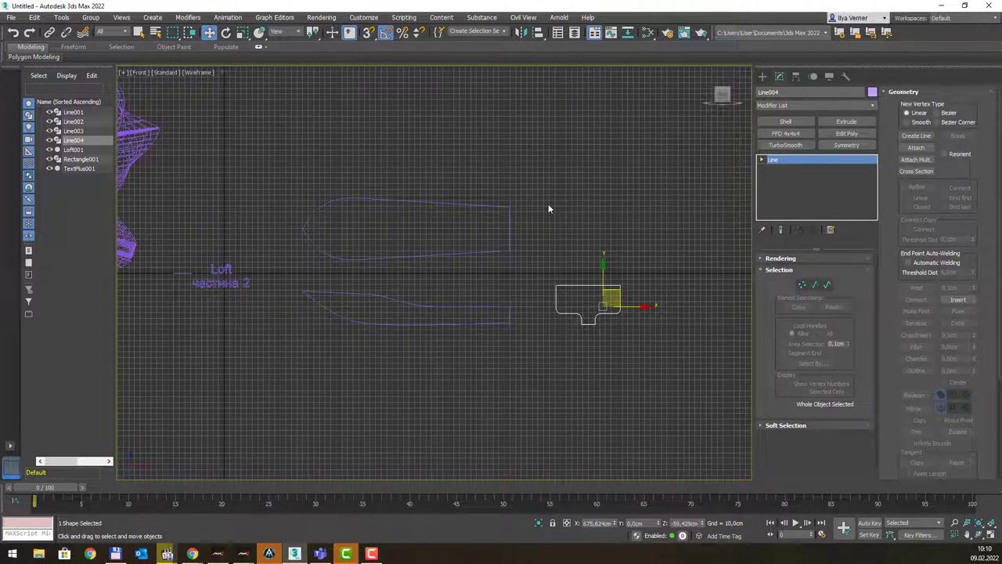
{"action": "key", "text": "q"}
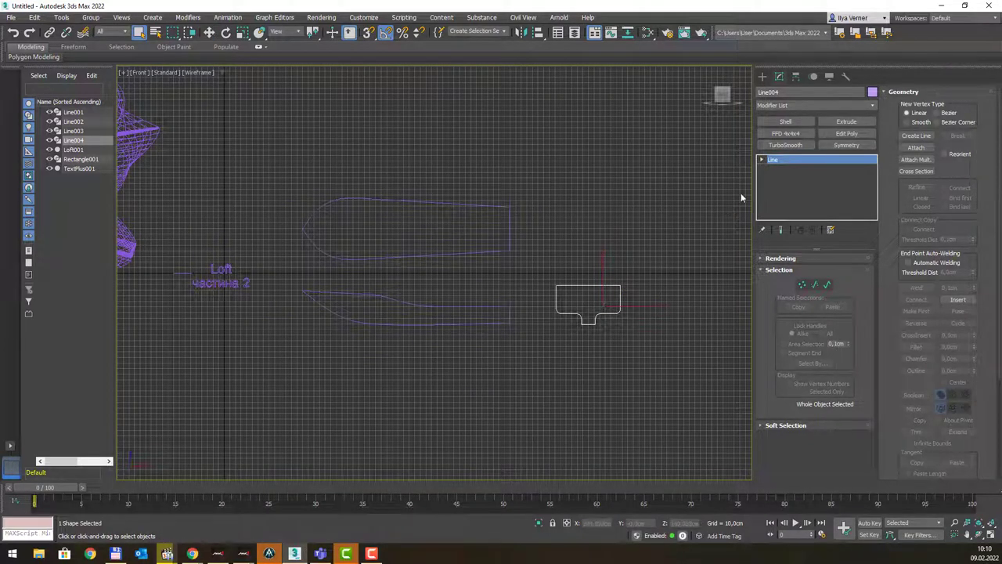
Step: Draw a straight horizontal two-point line, Line005, below the outlines
{"action": "left_click", "coordinate": [762, 76]}
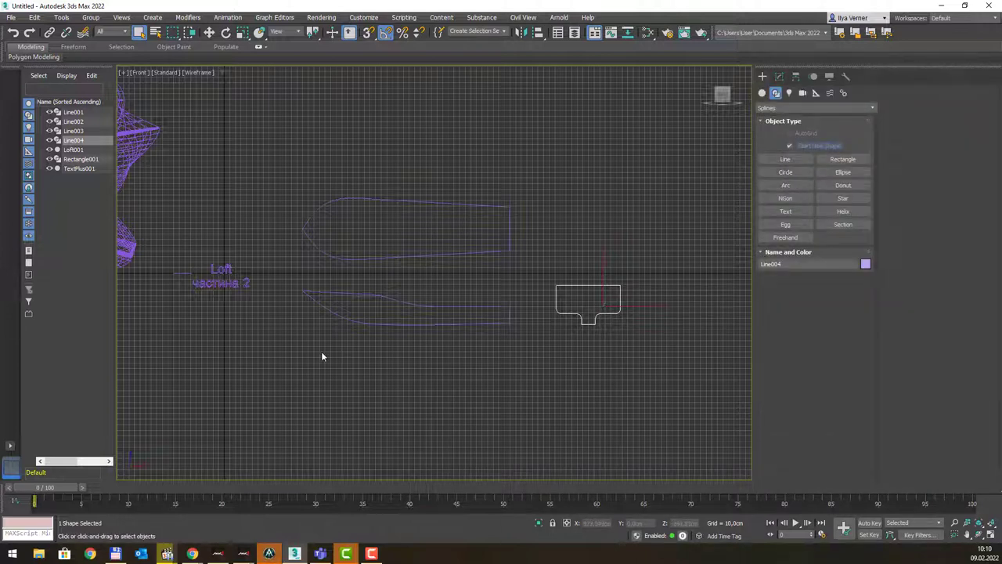
{"action": "left_click", "coordinate": [800, 159]}
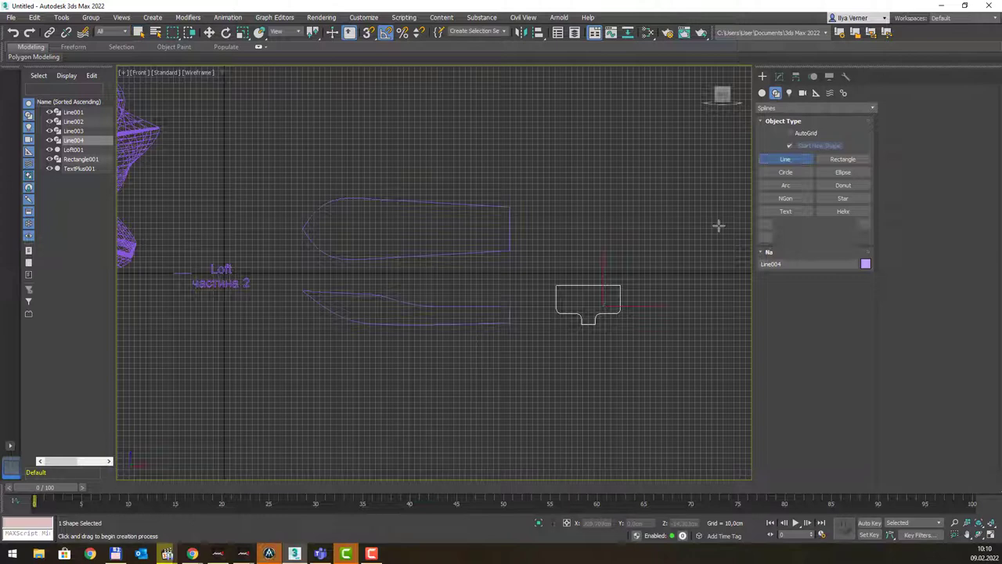
{"action": "left_click", "coordinate": [321, 405]}
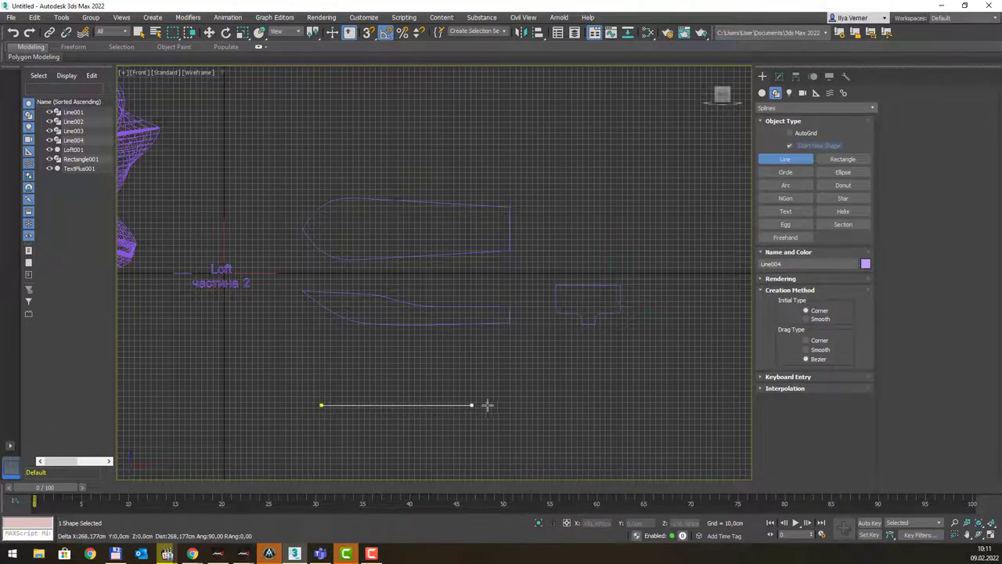
{"action": "left_click", "coordinate": [516, 405]}
{"action": "right_click", "coordinate": [516, 404]}
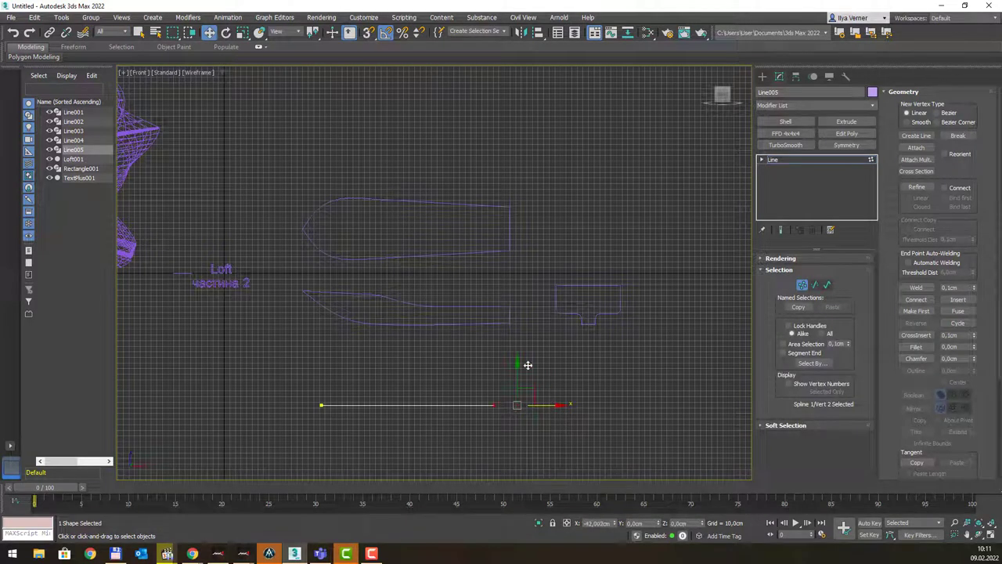
Step: Snap Line005's endpoints onto Line003's end vertices, then view it in Perspective
{"action": "key", "text": "s"}
{"action": "left_click_drag", "start_coordinate": [577, 404], "coordinate": [512, 326]}
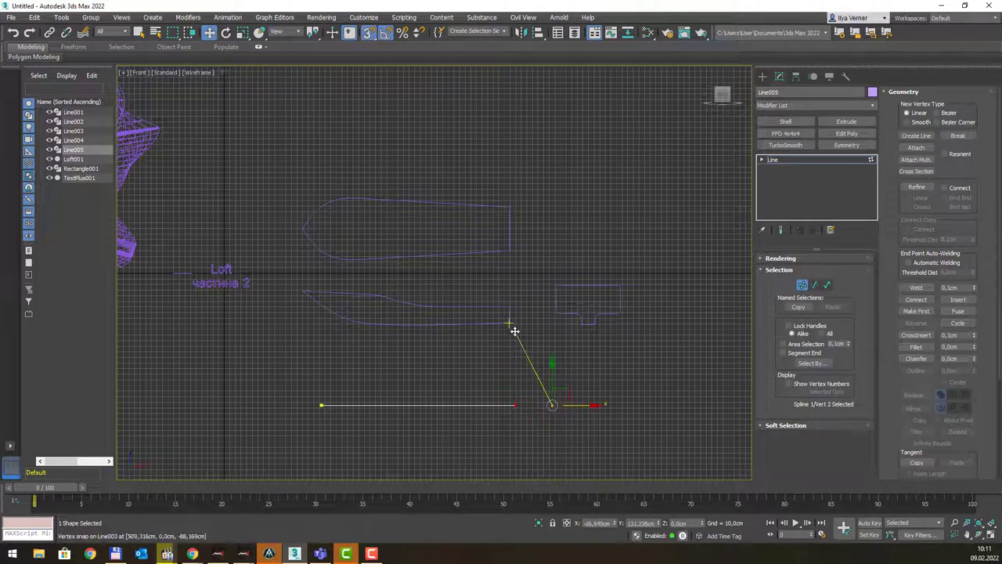
{"action": "left_click_drag", "start_coordinate": [321, 405], "coordinate": [300, 294]}
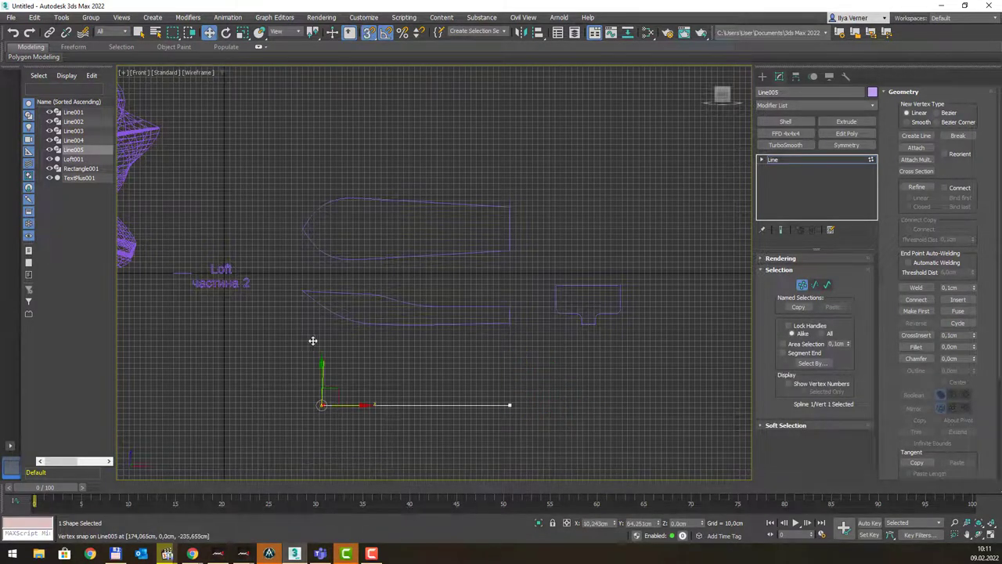
{"action": "left_click", "coordinate": [478, 372]}
{"action": "left_click_drag", "start_coordinate": [482, 389], "coordinate": [548, 435]}
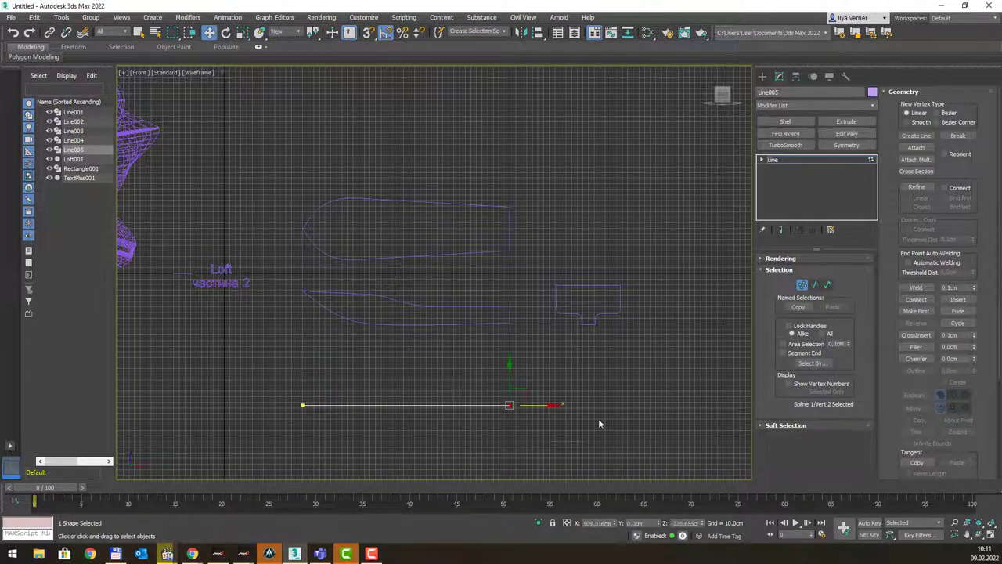
{"action": "left_click", "coordinate": [802, 285]}
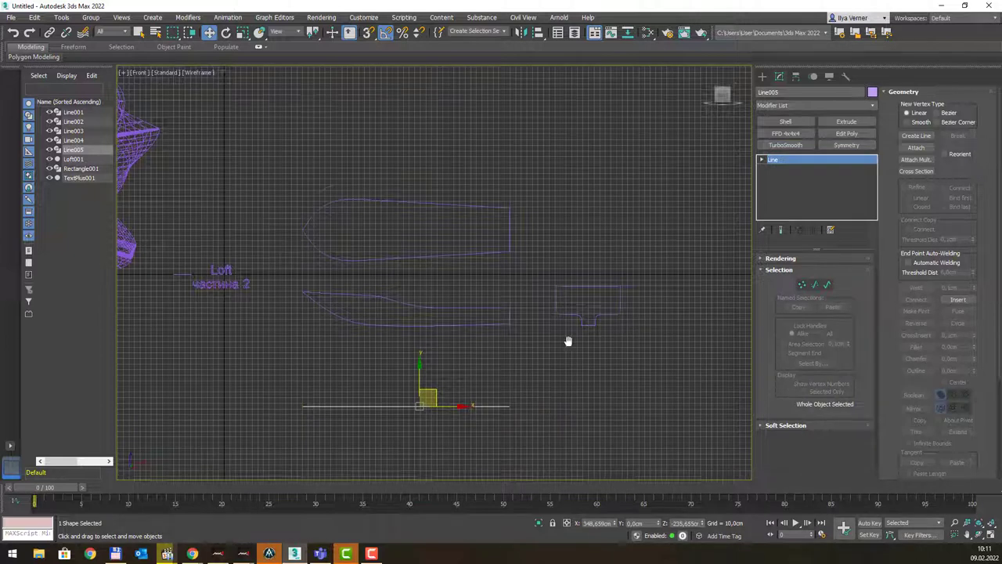
{"action": "key", "text": "p"}
{"action": "middle_click_drag", "start_coordinate": [566, 345], "coordinate": [423, 288]}
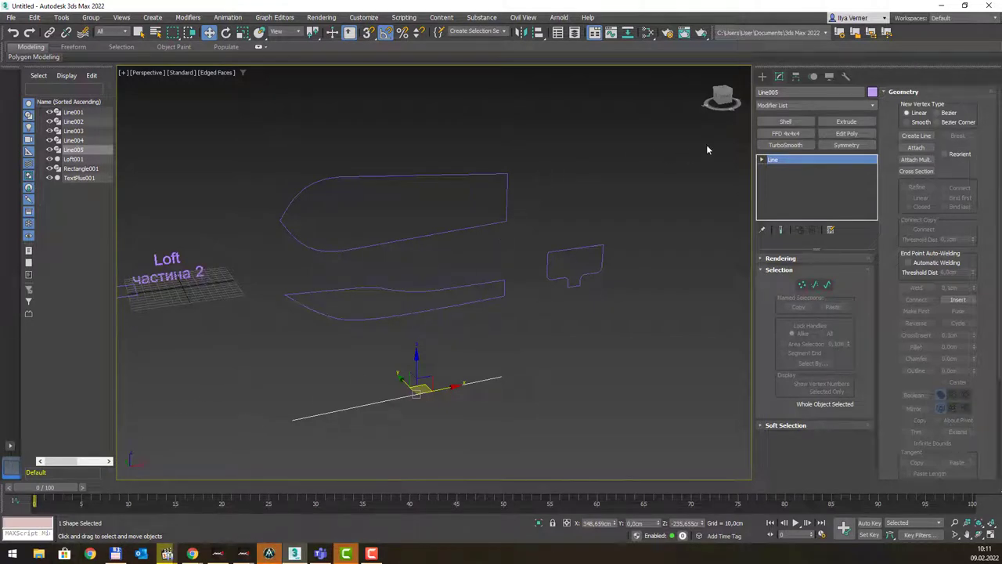
Step: Loft the filleted profile Line004 along path Line005 via Compound Objects > Loft > Get Shape
{"action": "left_click", "coordinate": [763, 76]}
{"action": "left_click", "coordinate": [762, 93]}
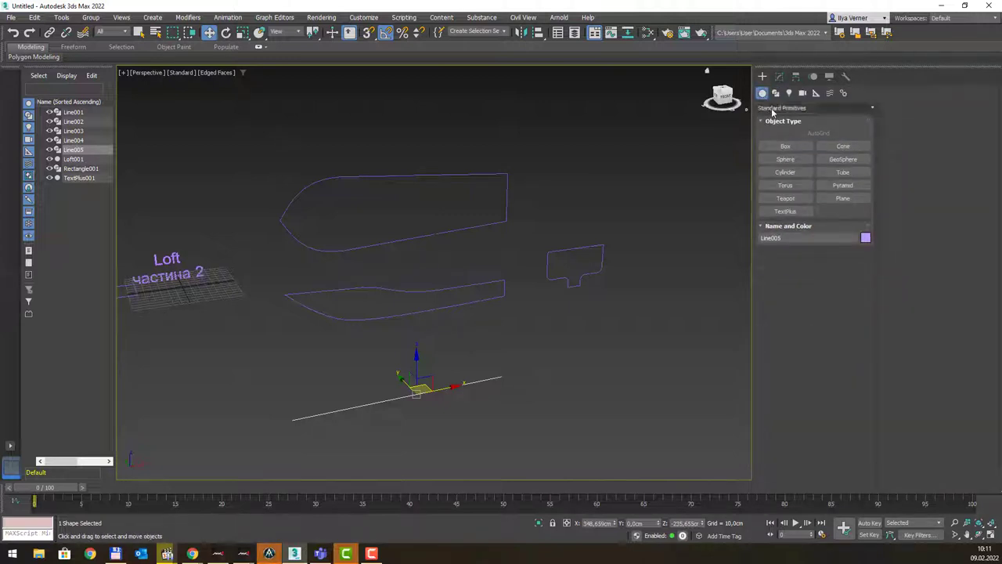
{"action": "left_click", "coordinate": [775, 107]}
{"action": "left_click", "coordinate": [778, 138]}
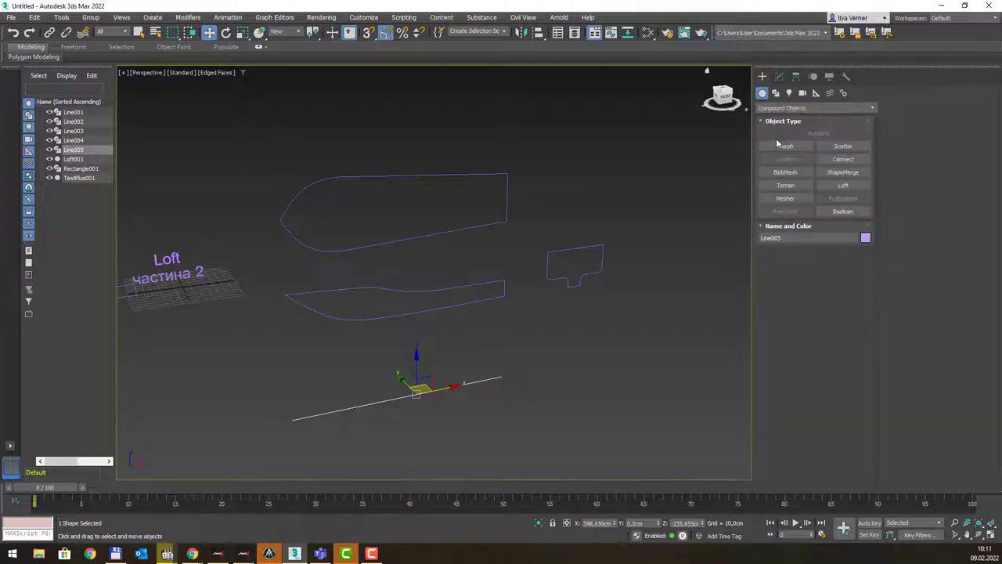
{"action": "left_click", "coordinate": [838, 187]}
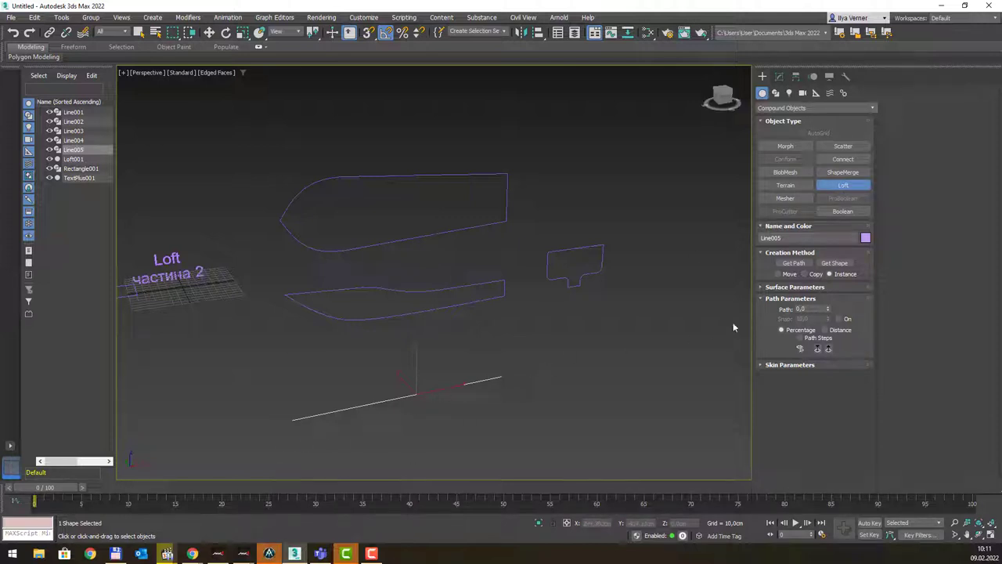
{"action": "left_click", "coordinate": [834, 263]}
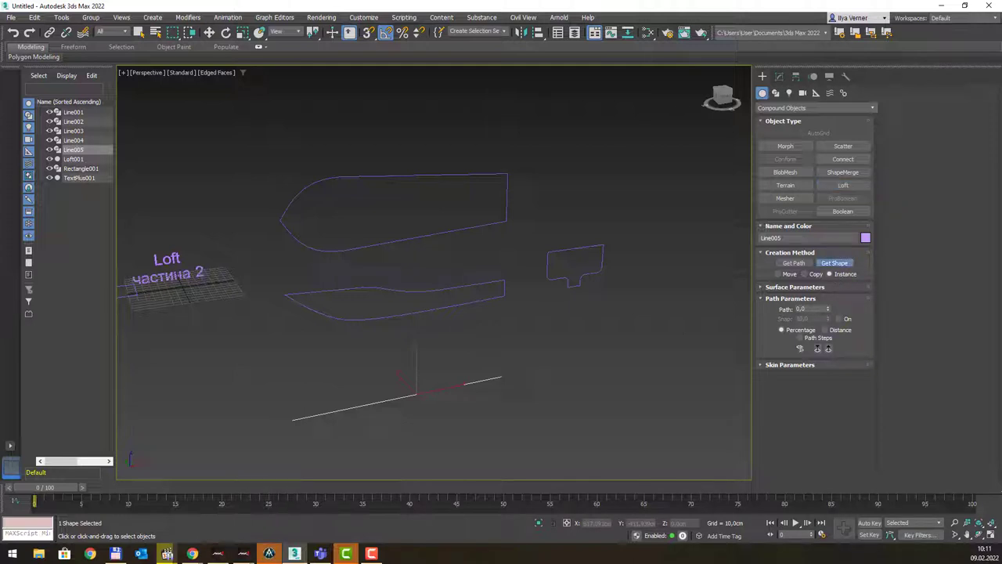
{"action": "left_click", "coordinate": [192, 554]}
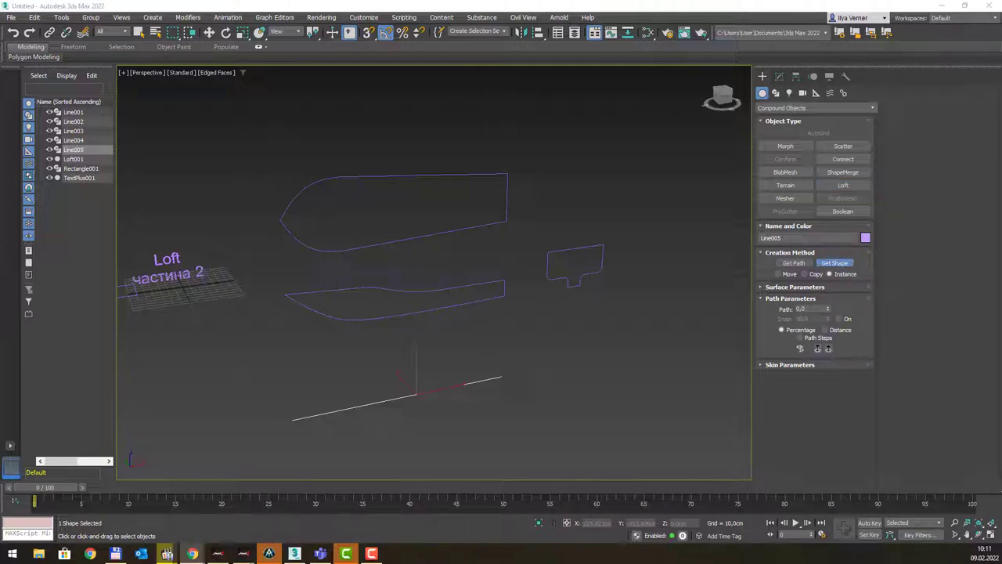
{"action": "left_click", "coordinate": [597, 246]}
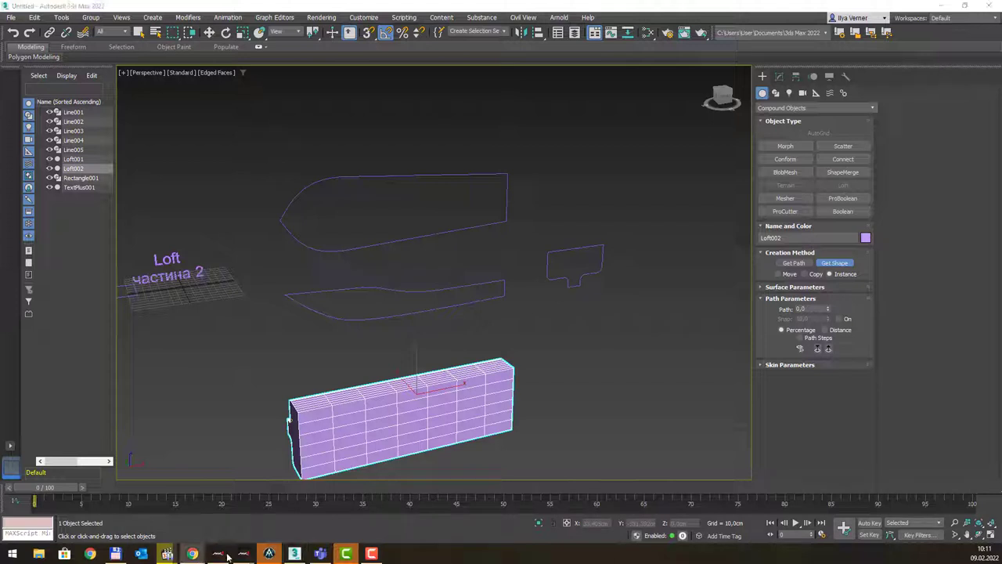
Step: Rotate Loft002 about -95° on the X axis so it lies flat, notch underneath
{"action": "mouse_move", "coordinate": [507, 379]}
{"action": "middle_mouse_down"}
{"action": "mouse_move", "coordinate": [536, 345]}
{"action": "mouse_move", "coordinate": [562, 339]}
{"action": "mouse_move", "coordinate": [535, 356]}
{"action": "middle_mouse_up"}
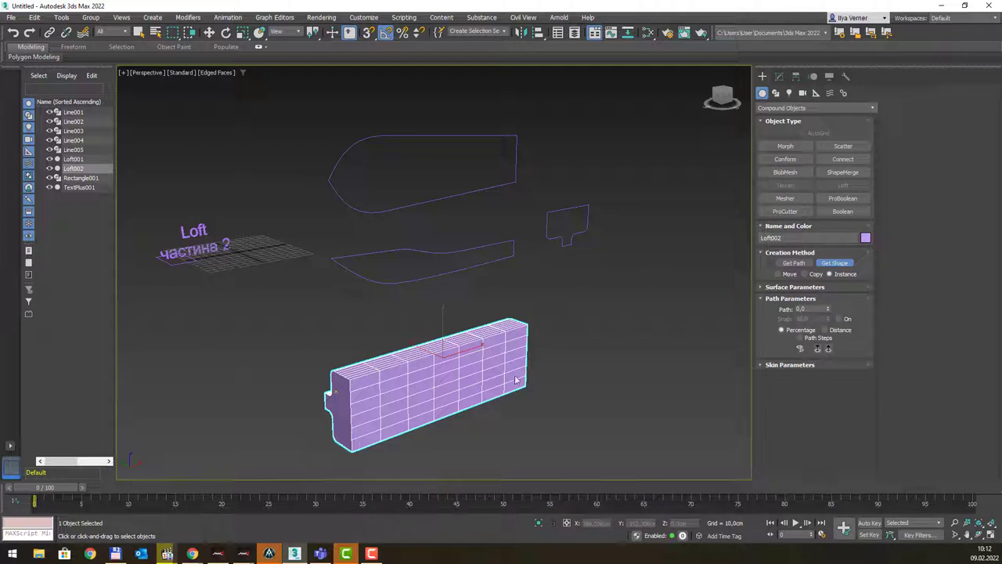
{"action": "key", "text": "e"}
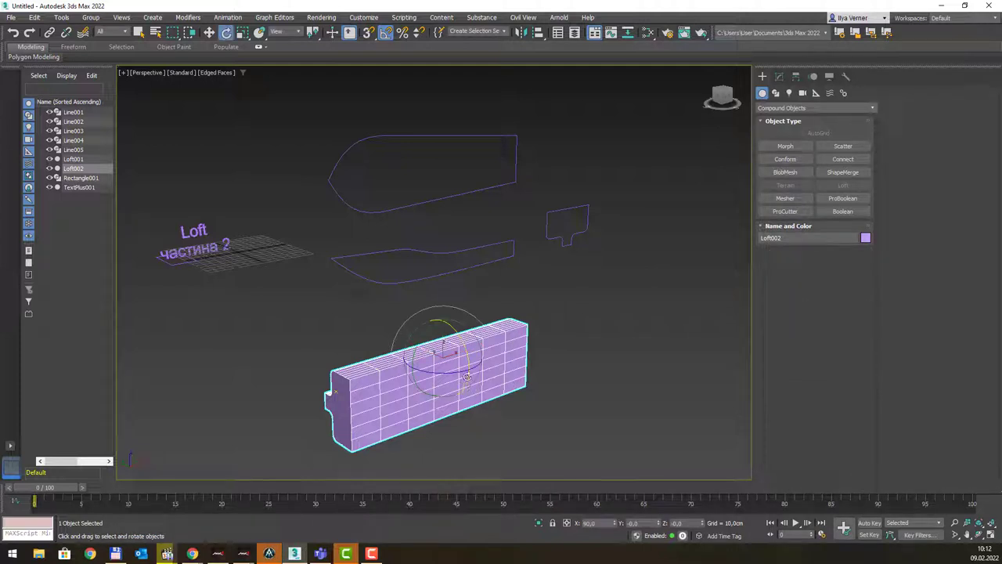
{"action": "left_click_drag", "start_coordinate": [467, 376], "coordinate": [465, 324]}
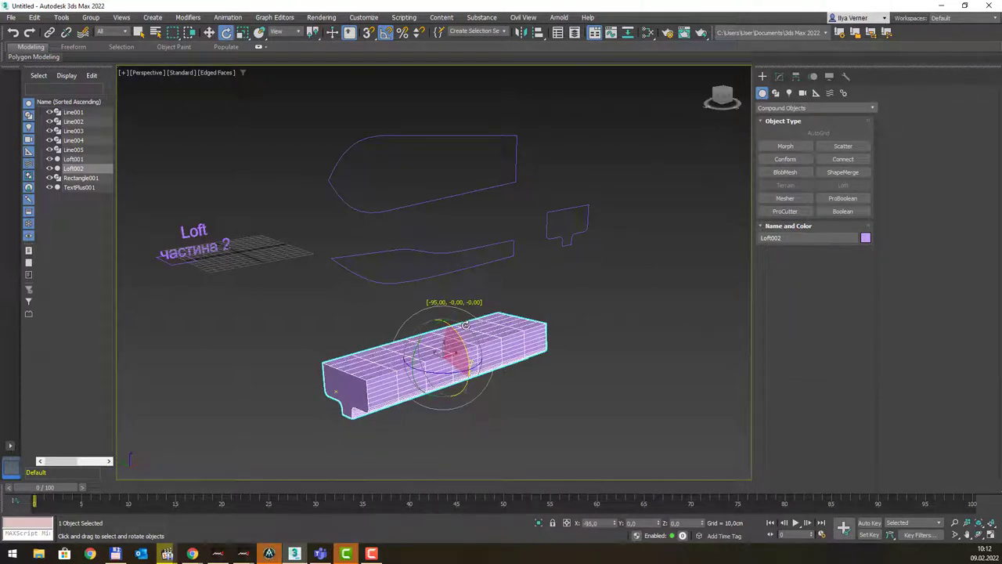
{"action": "key", "text": "q"}
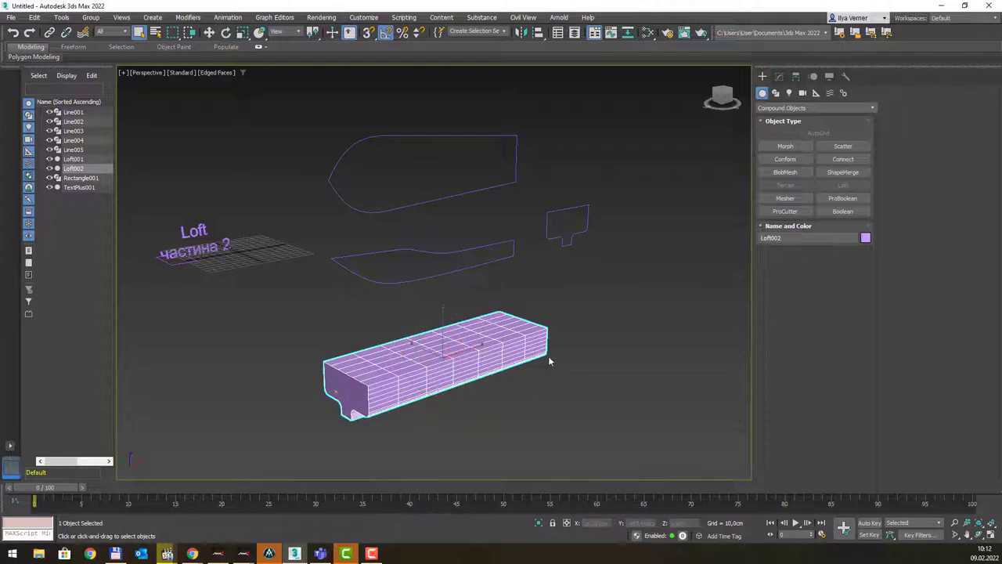
Step: Inspect the flattened loft up close and show its parameters in the Modify panel
{"action": "middle_click_drag", "start_coordinate": [568, 347], "coordinate": [572, 330], "text": "alt"}
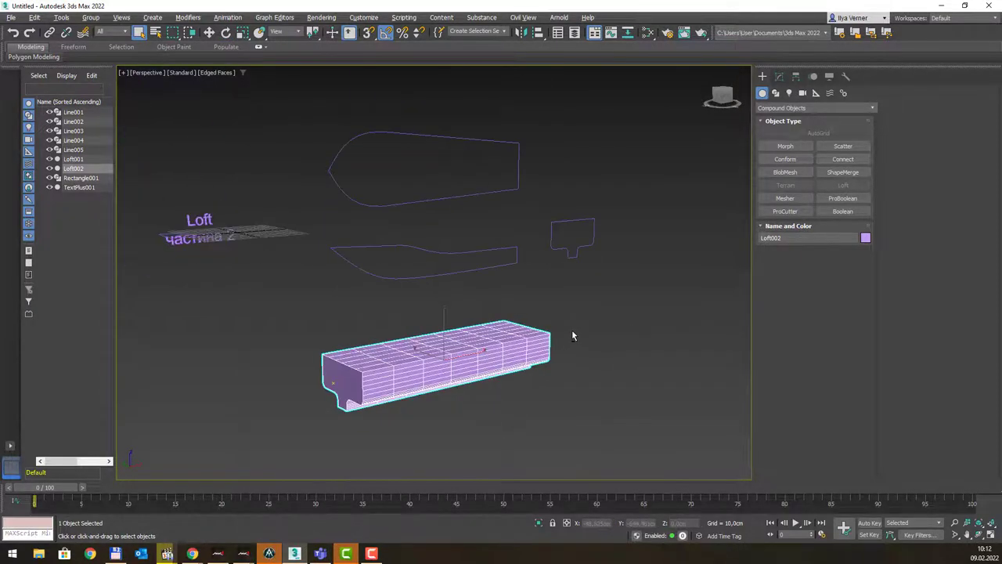
{"action": "scroll", "coordinate": [465, 331], "scroll_direction": "up", "scroll_amount": 3}
{"action": "middle_click_drag", "start_coordinate": [469, 332], "coordinate": [516, 334], "text": "alt"}
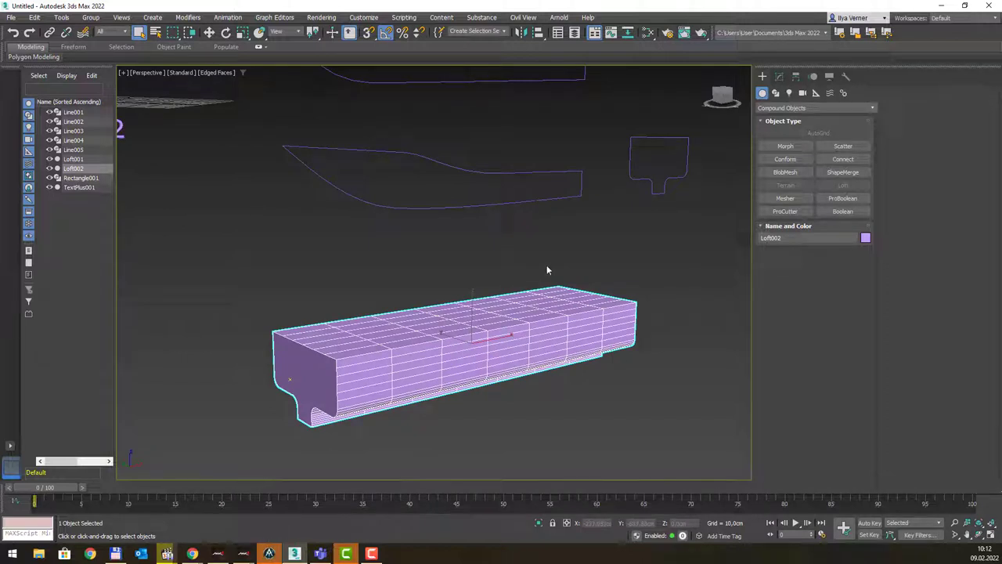
{"action": "left_click", "coordinate": [779, 76]}
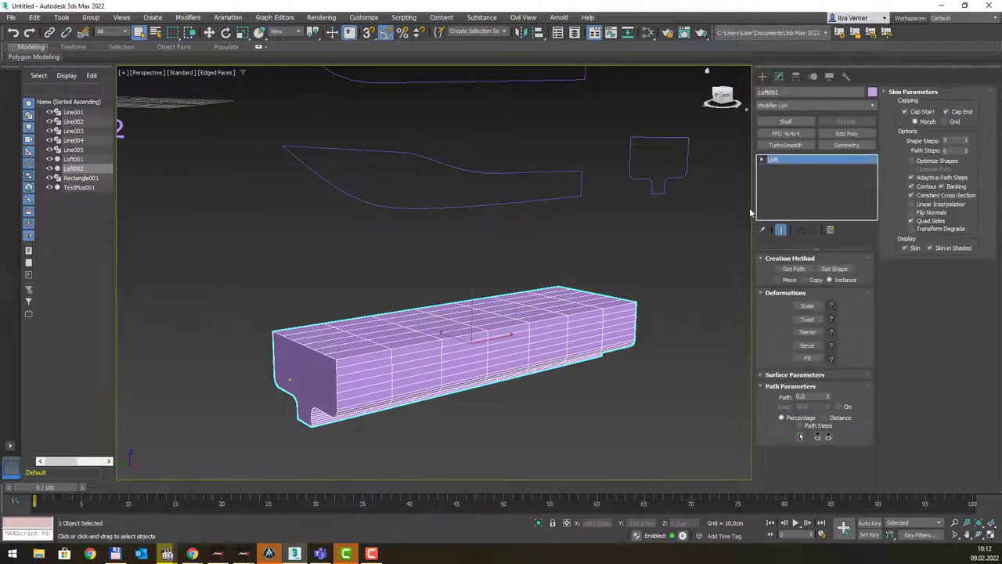
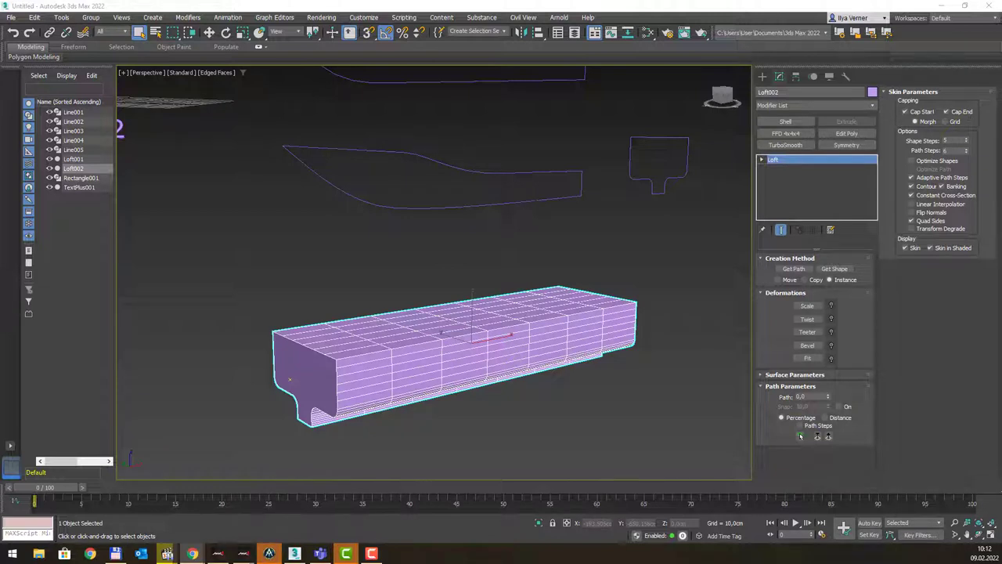
Step: Open Loft002's Fit deformation graph, turn off Make Symmetrical, and display the Y axis curve
{"action": "left_click", "coordinate": [808, 359]}
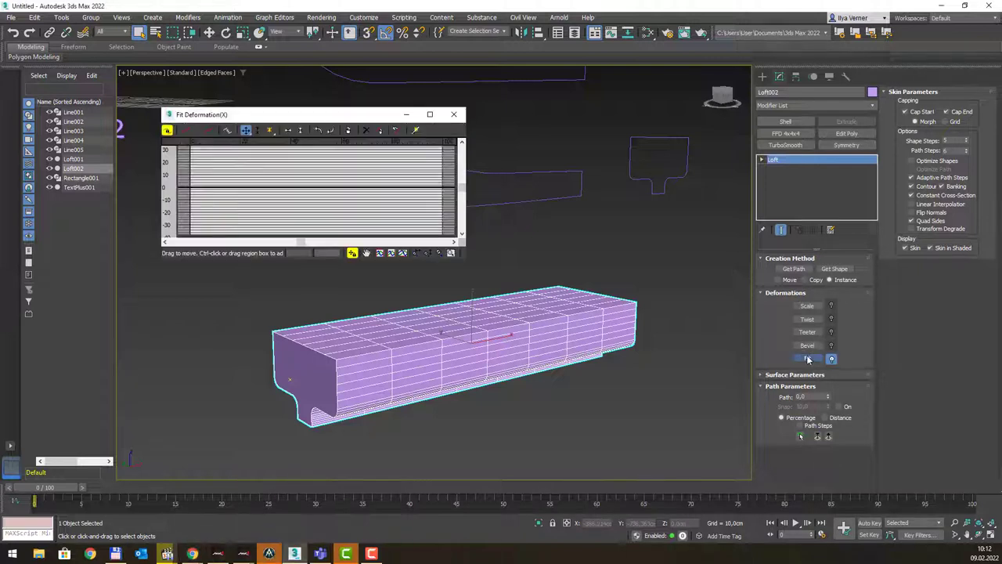
{"action": "left_click_drag", "start_coordinate": [427, 123], "coordinate": [854, 221]}
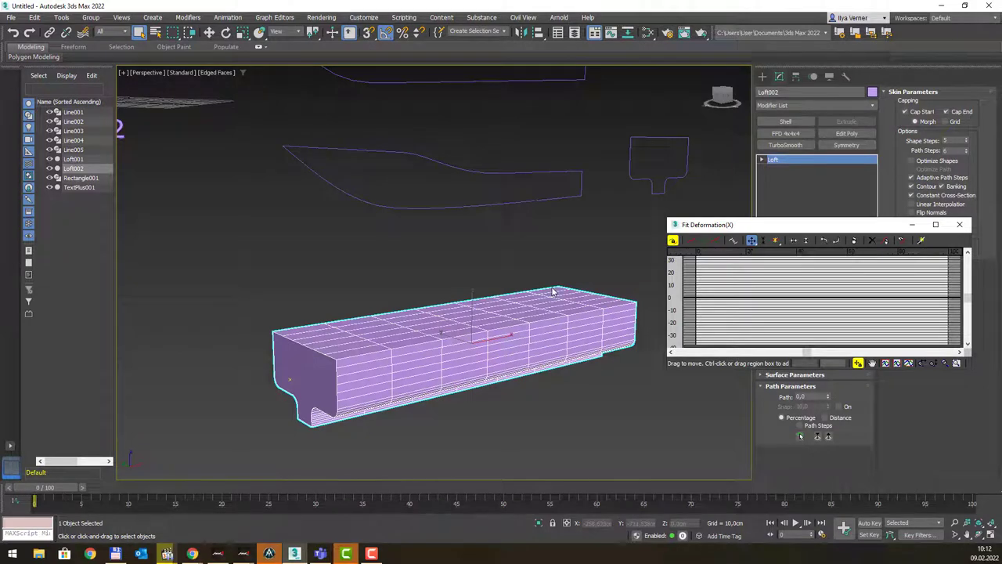
{"action": "mouse_move", "coordinate": [570, 227]}
{"action": "middle_mouse_down"}
{"action": "mouse_move", "coordinate": [548, 271]}
{"action": "mouse_move", "coordinate": [499, 268]}
{"action": "middle_mouse_up"}
{"action": "scroll", "coordinate": [548, 271], "scroll_direction": "down", "scroll_amount": 3}
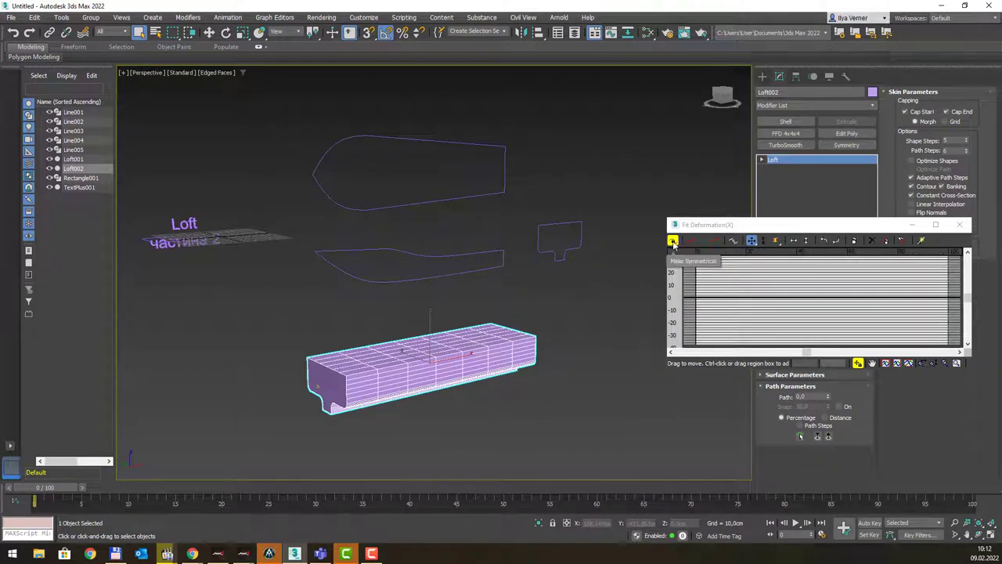
{"action": "left_click", "coordinate": [673, 242]}
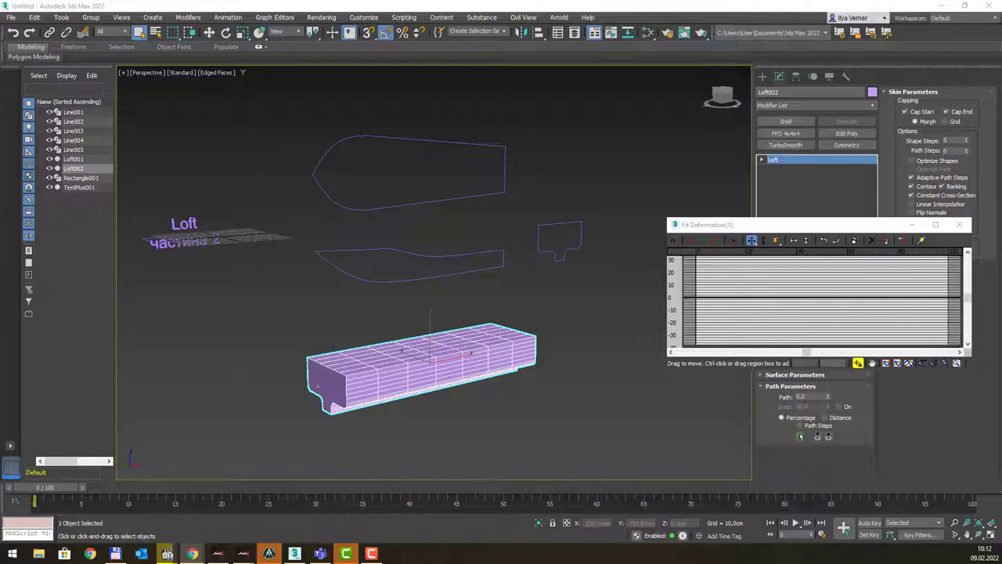
{"action": "left_click", "coordinate": [707, 241]}
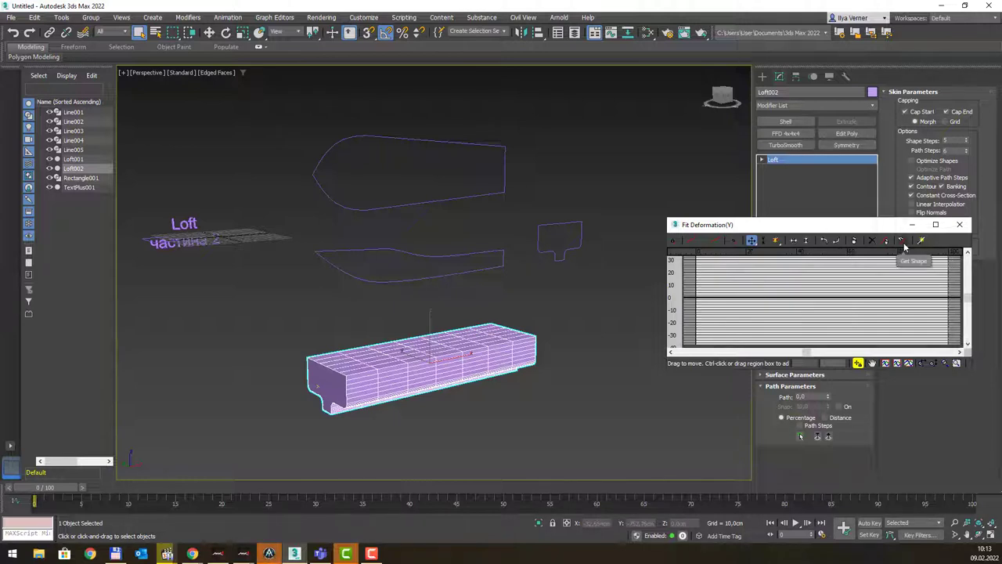
{"action": "left_click", "coordinate": [903, 242]}
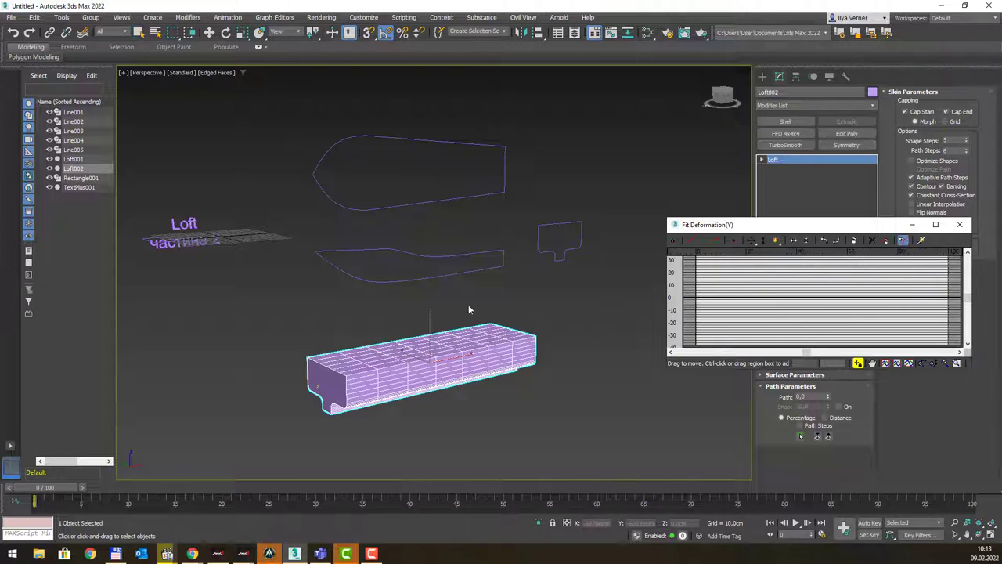
{"action": "left_click", "coordinate": [433, 138]}
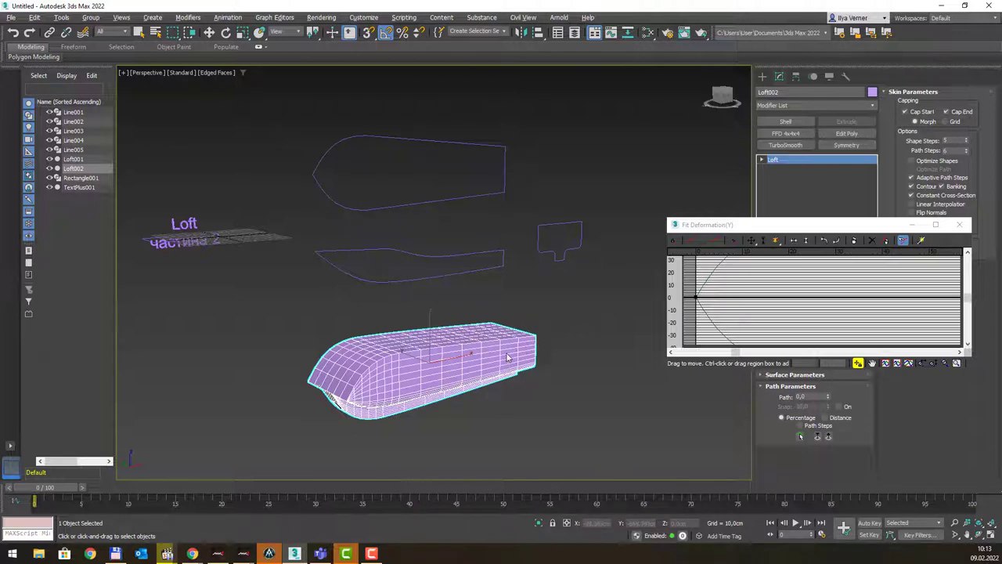
{"action": "mouse_move", "coordinate": [507, 357]}
{"action": "middle_mouse_down", "text": "alt"}
{"action": "mouse_move", "coordinate": [620, 310]}
{"action": "mouse_move", "coordinate": [598, 329]}
{"action": "mouse_move", "coordinate": [400, 332]}
{"action": "mouse_move", "coordinate": [480, 350]}
{"action": "mouse_move", "coordinate": [579, 329]}
{"action": "mouse_move", "coordinate": [546, 284]}
{"action": "mouse_move", "coordinate": [463, 314]}
{"action": "mouse_move", "coordinate": [483, 371]}
{"action": "mouse_move", "coordinate": [402, 343]}
{"action": "mouse_move", "coordinate": [537, 407]}
{"action": "middle_mouse_up", "text": "alt"}
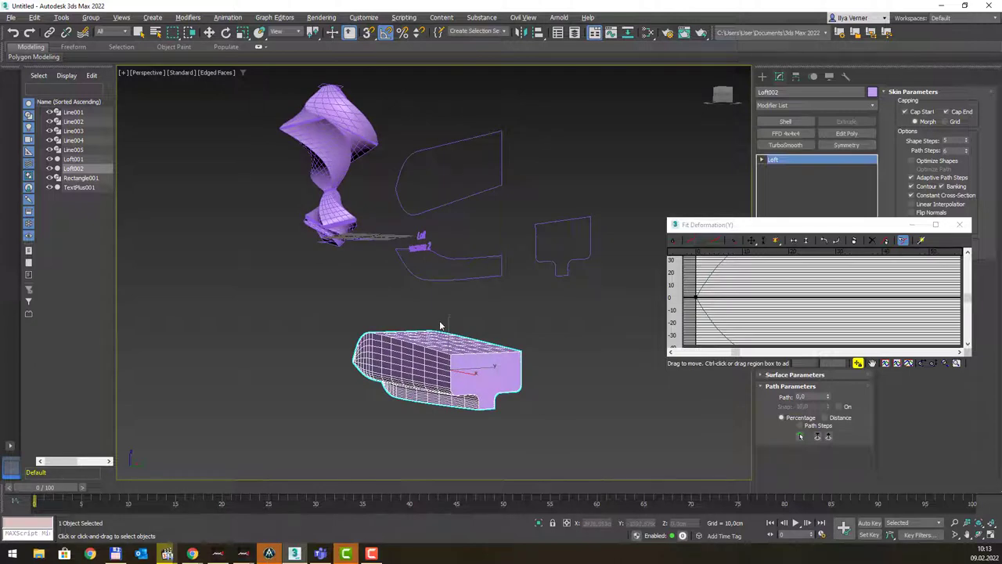
{"action": "middle_click_drag", "start_coordinate": [440, 325], "coordinate": [520, 335], "text": "alt"}
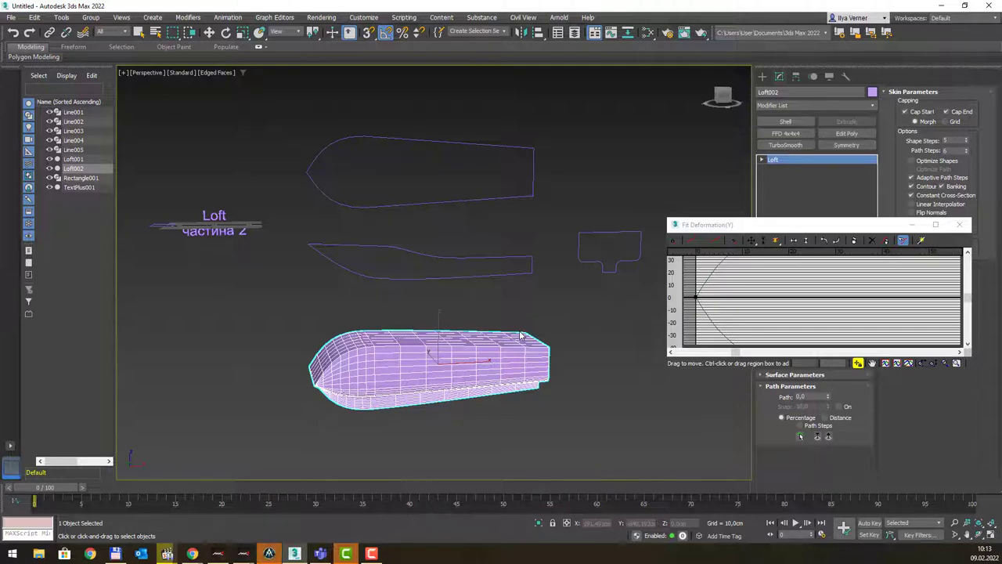
{"action": "middle_click_drag", "start_coordinate": [545, 326], "coordinate": [552, 321], "text": "alt"}
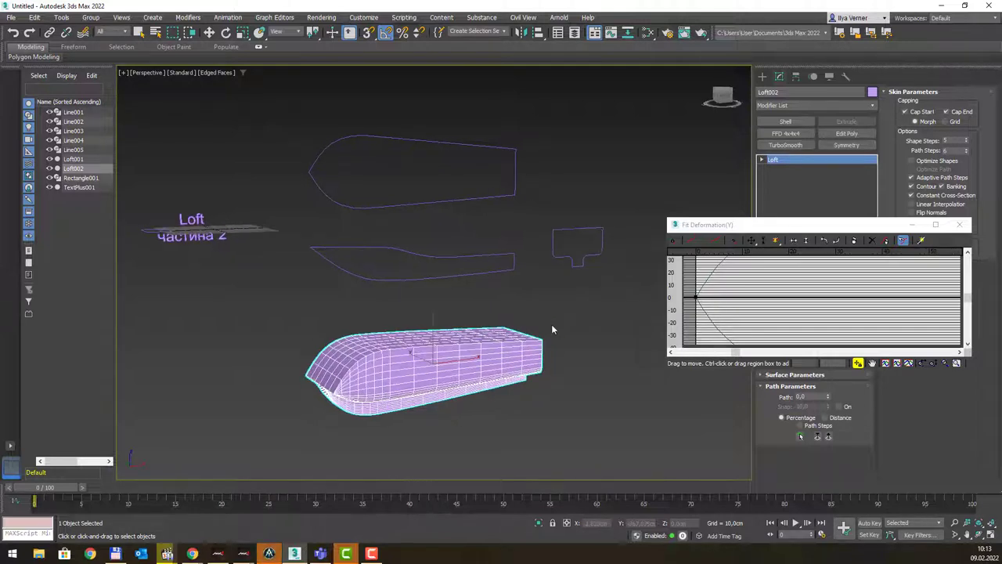
{"action": "key", "text": "ctrl+z"}
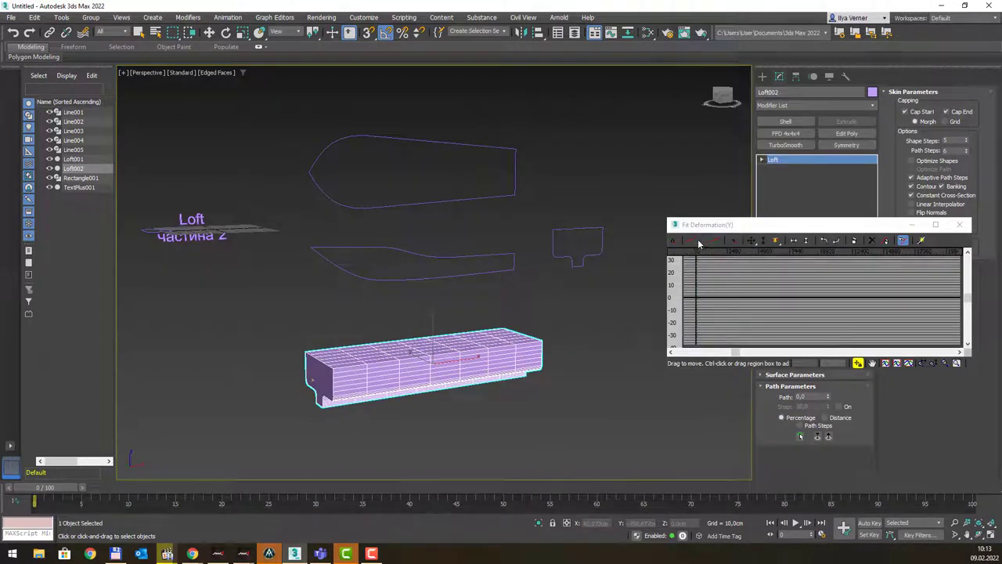
Step: Fit the loft's X axis to the top-view outline spline, giving the hull a tapered bow
{"action": "left_click", "coordinate": [691, 239]}
{"action": "left_click", "coordinate": [483, 144]}
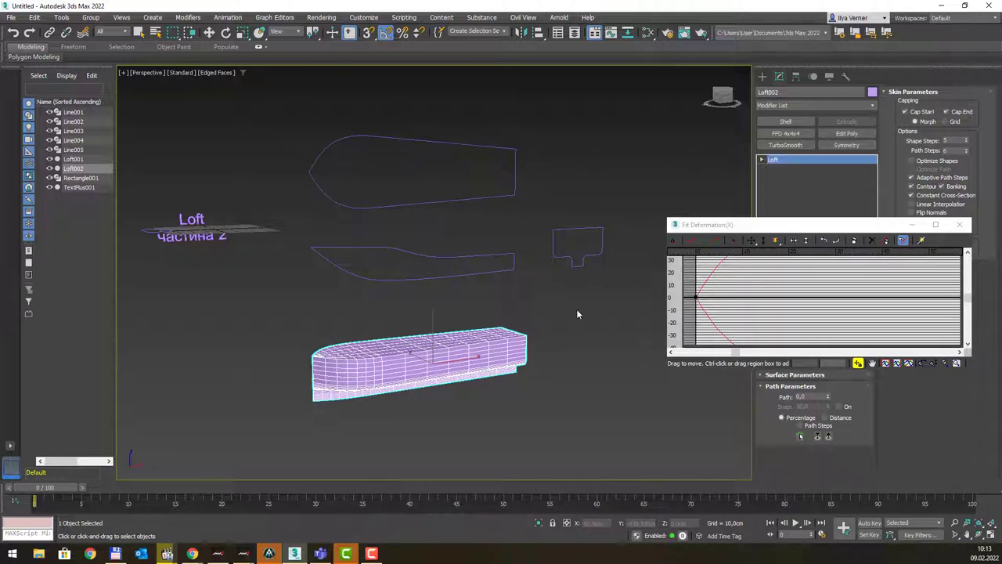
{"action": "mouse_move", "coordinate": [567, 312]}
{"action": "middle_mouse_down", "text": "alt"}
{"action": "mouse_move", "coordinate": [588, 290]}
{"action": "mouse_move", "coordinate": [483, 298]}
{"action": "mouse_move", "coordinate": [537, 332]}
{"action": "mouse_move", "coordinate": [549, 316]}
{"action": "middle_mouse_up", "text": "alt"}
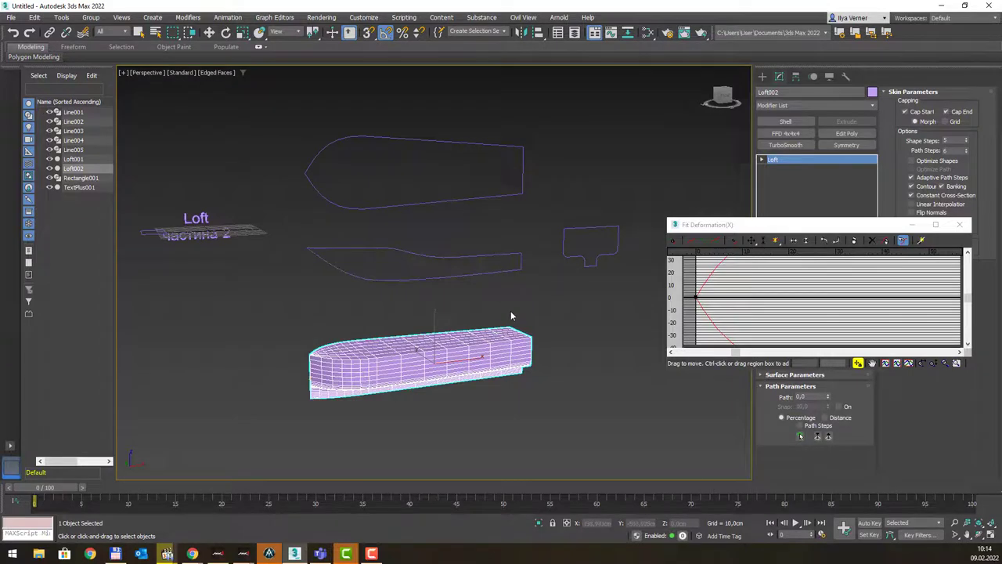
{"action": "mouse_move", "coordinate": [533, 303]}
{"action": "middle_mouse_down", "text": "alt"}
{"action": "mouse_move", "coordinate": [510, 326]}
{"action": "mouse_move", "coordinate": [521, 294]}
{"action": "mouse_move", "coordinate": [437, 186]}
{"action": "mouse_move", "coordinate": [521, 302]}
{"action": "mouse_move", "coordinate": [489, 282]}
{"action": "mouse_move", "coordinate": [499, 215]}
{"action": "mouse_move", "coordinate": [544, 249]}
{"action": "mouse_move", "coordinate": [633, 283]}
{"action": "mouse_move", "coordinate": [602, 315]}
{"action": "mouse_move", "coordinate": [562, 309]}
{"action": "mouse_move", "coordinate": [541, 272]}
{"action": "mouse_move", "coordinate": [515, 260]}
{"action": "mouse_move", "coordinate": [508, 345]}
{"action": "middle_mouse_up", "text": "alt"}
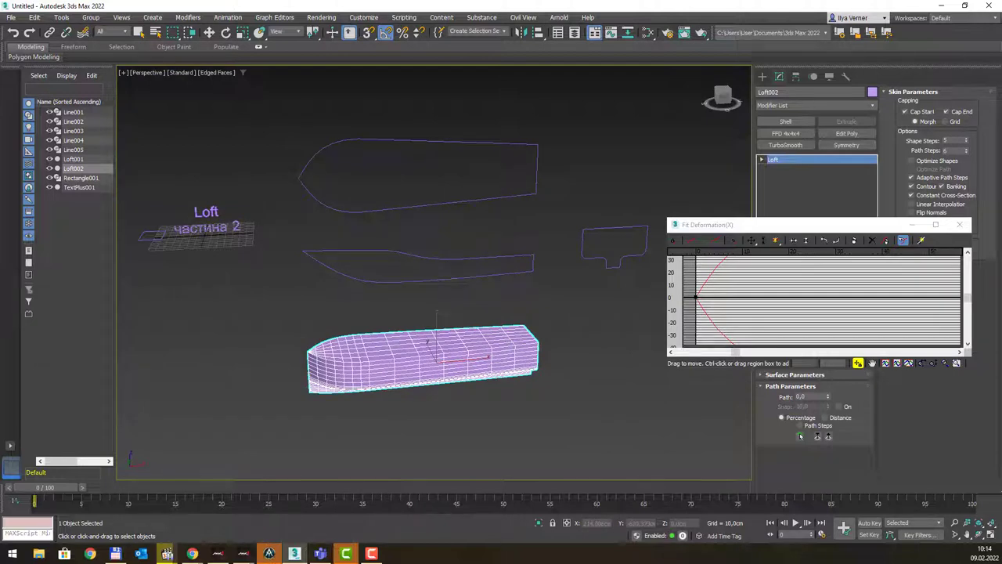
Step: Reposition the Fit Deformation window to the lower right, clear of the deformation settings
{"action": "left_click", "coordinate": [192, 554]}
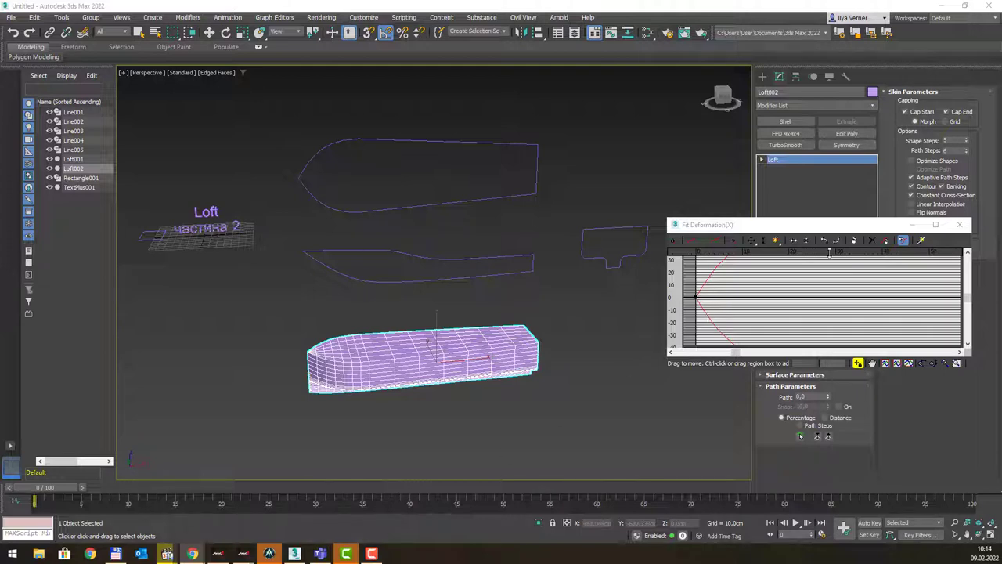
{"action": "left_click_drag", "start_coordinate": [847, 229], "coordinate": [705, 121]}
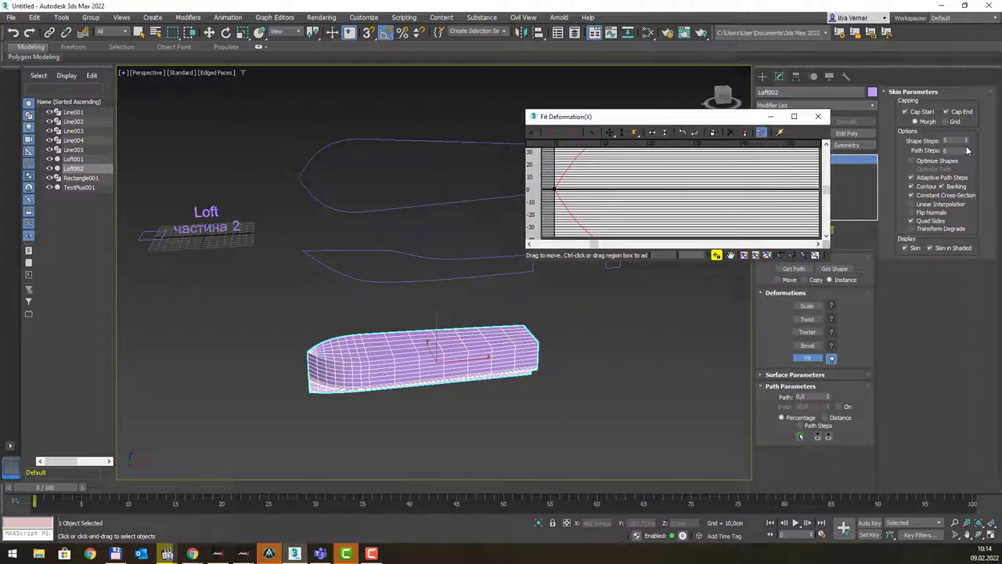
{"action": "left_click", "coordinate": [192, 553]}
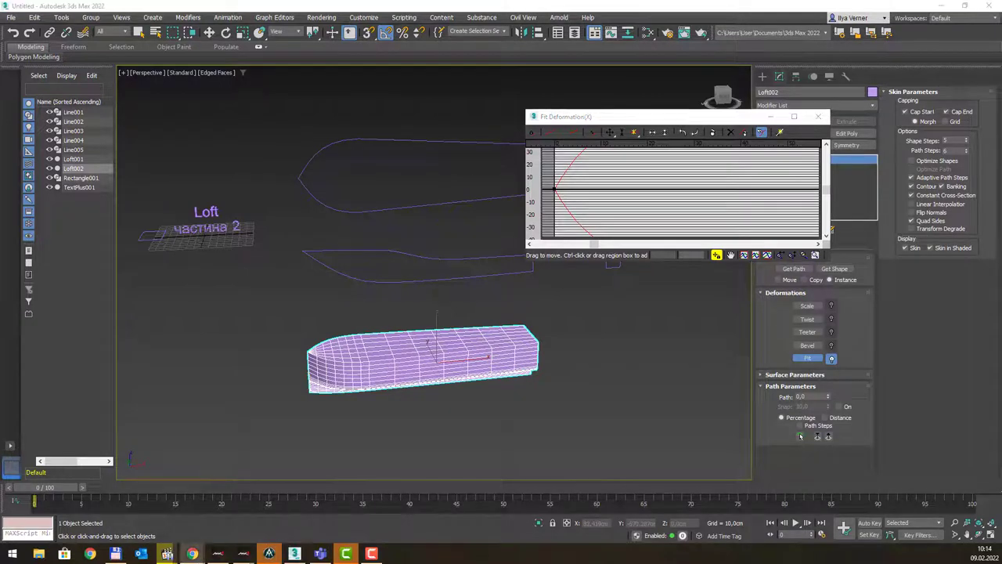
{"action": "left_click_drag", "start_coordinate": [710, 125], "coordinate": [809, 326]}
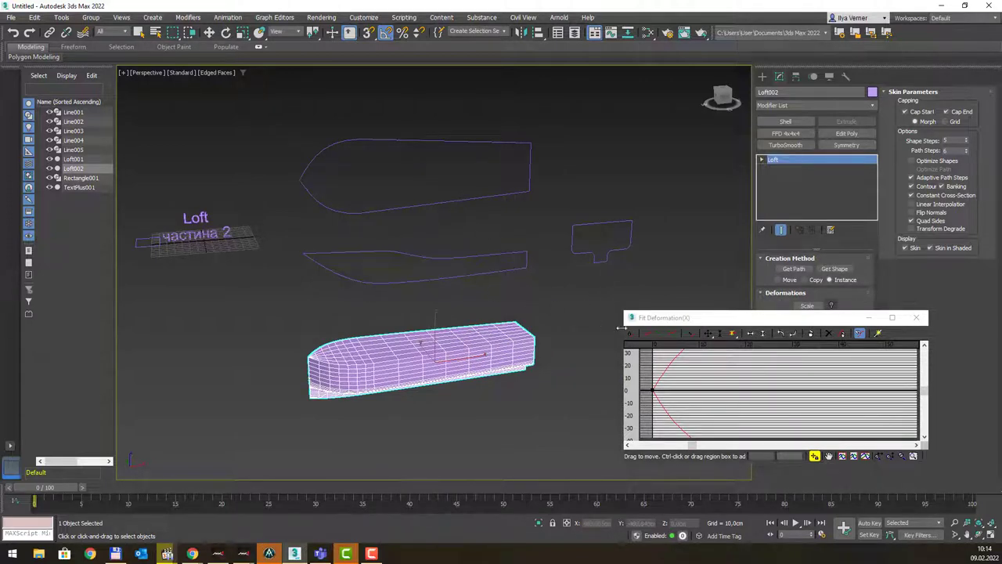
Step: Fit the loft's Y axis to the side-view outline spline
{"action": "left_click", "coordinate": [660, 334]}
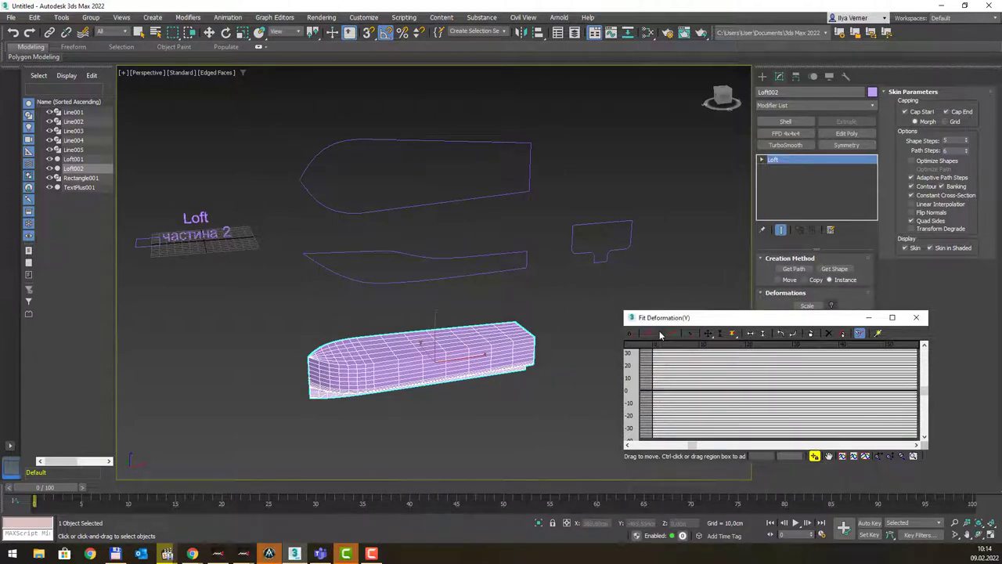
{"action": "left_click", "coordinate": [415, 252]}
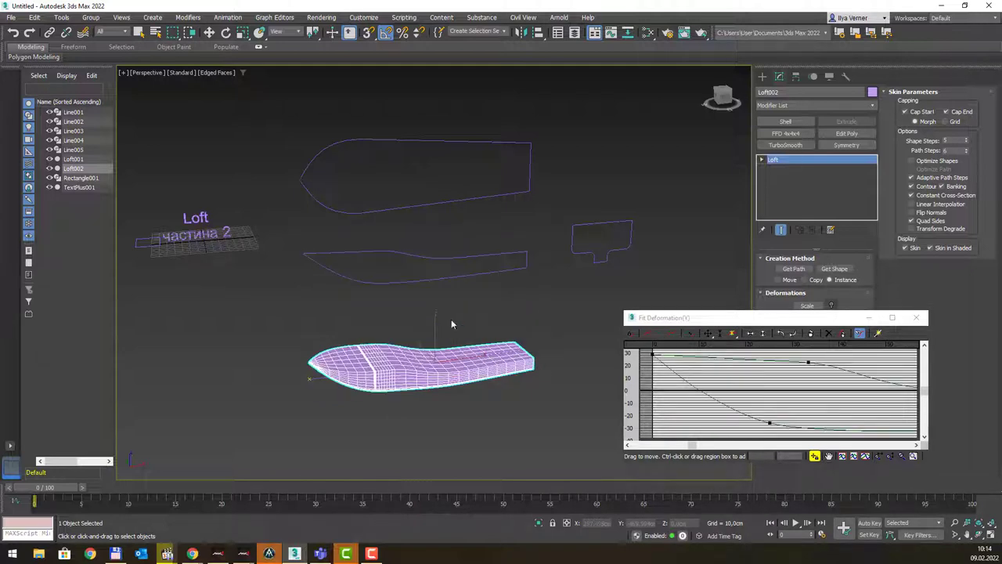
{"action": "mouse_move", "coordinate": [451, 323]}
{"action": "middle_mouse_down", "text": "alt"}
{"action": "mouse_move", "coordinate": [481, 327]}
{"action": "mouse_move", "coordinate": [489, 296]}
{"action": "mouse_move", "coordinate": [557, 304]}
{"action": "mouse_move", "coordinate": [510, 342]}
{"action": "mouse_move", "coordinate": [465, 313]}
{"action": "mouse_move", "coordinate": [522, 346]}
{"action": "mouse_move", "coordinate": [487, 334]}
{"action": "mouse_move", "coordinate": [516, 328]}
{"action": "middle_mouse_up", "text": "alt"}
{"action": "left_click_drag", "start_coordinate": [784, 321], "coordinate": [712, 315]}
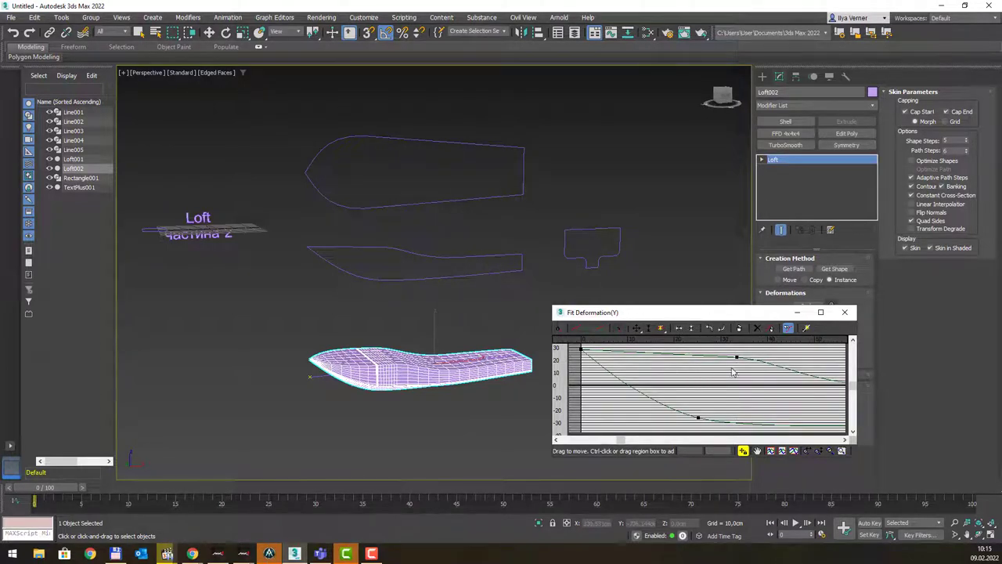
Step: Zoom the Fit Deformation graph horizontally to see the whole Y curve
{"action": "left_click", "coordinate": [807, 451]}
{"action": "left_click_drag", "start_coordinate": [775, 391], "coordinate": [740, 384]}
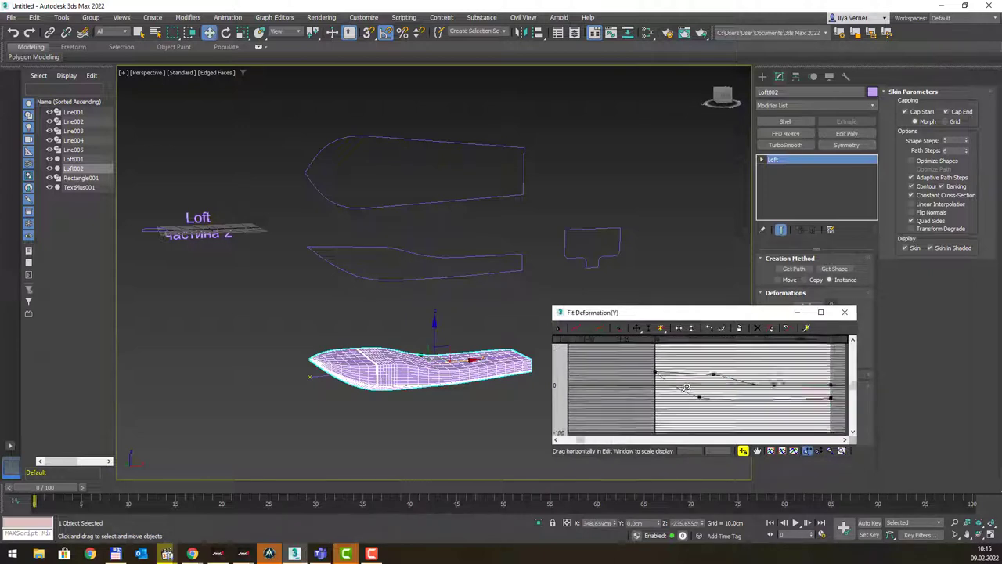
{"action": "left_click_drag", "start_coordinate": [744, 313], "coordinate": [747, 323]}
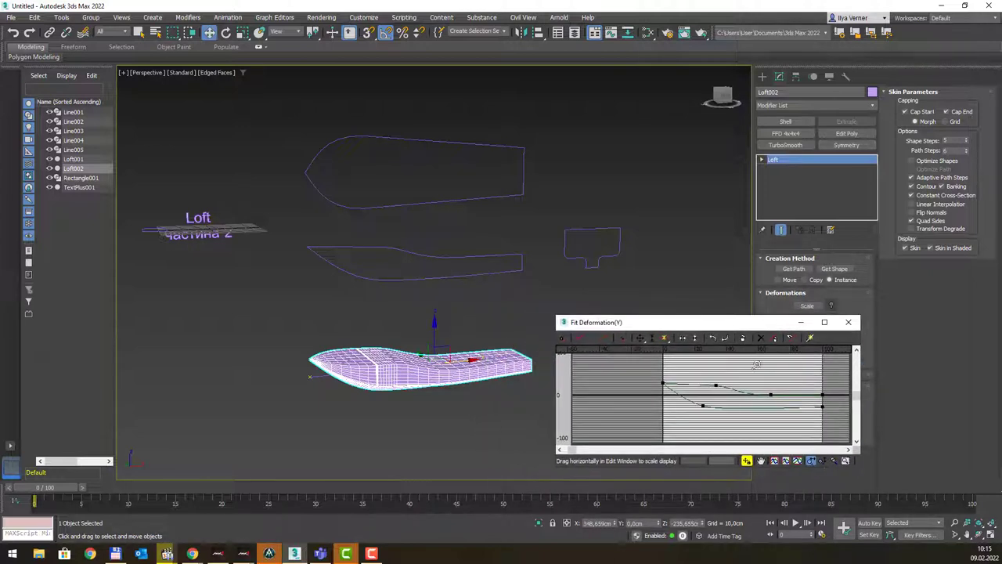
{"action": "double_click", "coordinate": [732, 327]}
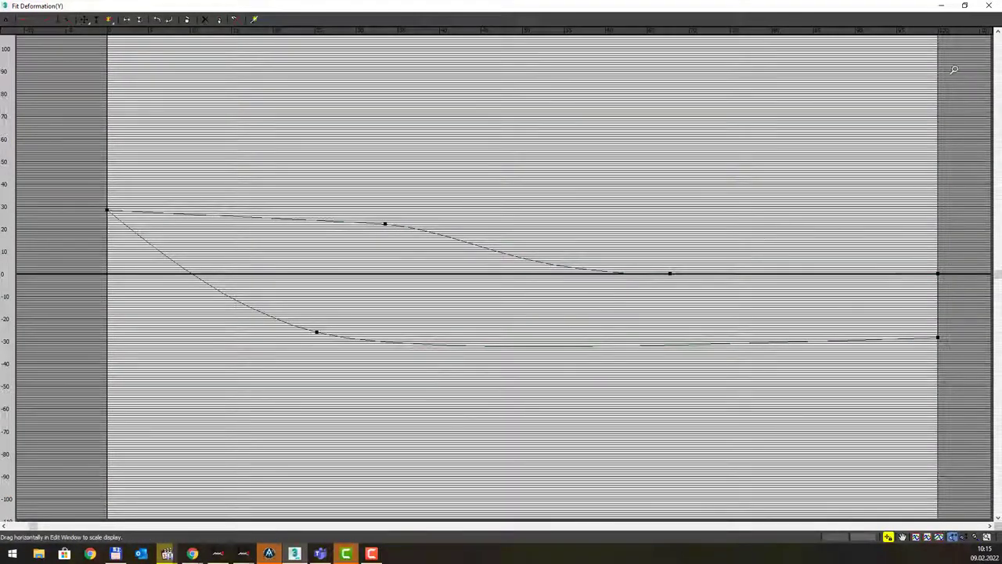
{"action": "left_click", "coordinate": [965, 6]}
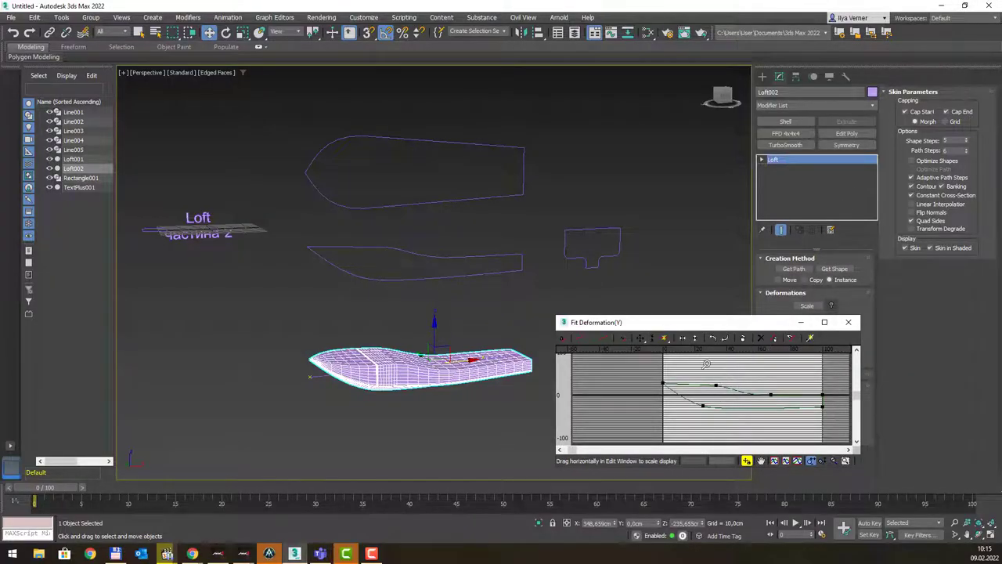
Step: Raise the Y curve's end control point to about 9.7, making the hull's rear taller
{"action": "left_click", "coordinate": [640, 338]}
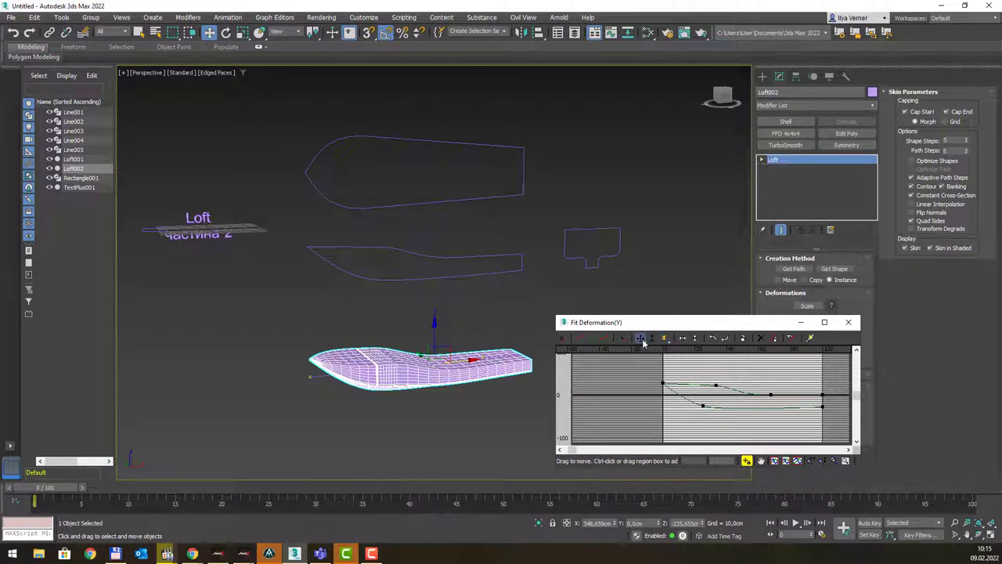
{"action": "left_click", "coordinate": [772, 395]}
{"action": "left_click", "coordinate": [823, 396]}
{"action": "left_click_drag", "start_coordinate": [822, 392], "coordinate": [821, 389]}
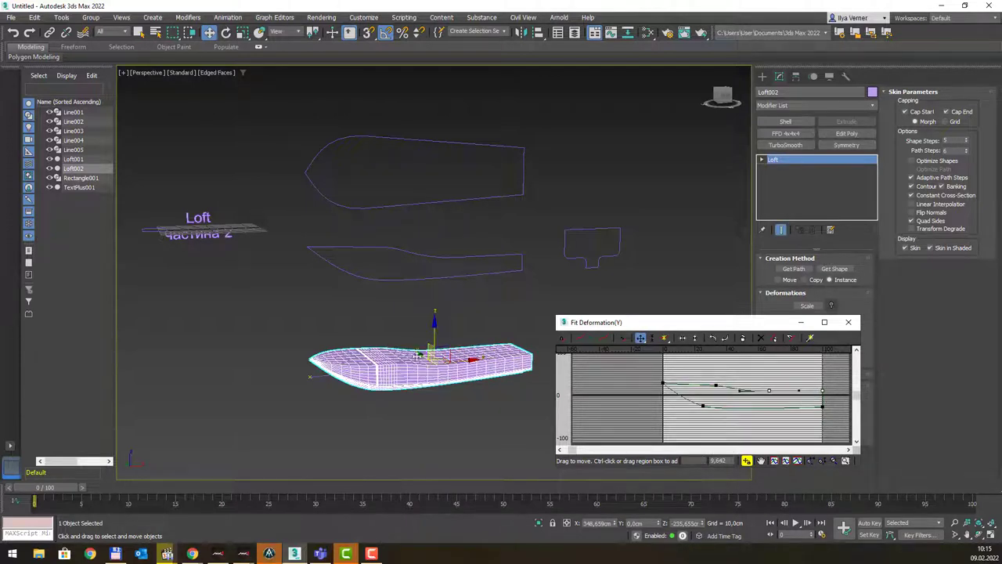
Step: Close the Fit Deformation window and set the hull loft's Shape Steps and Path Steps to 3
{"action": "left_click", "coordinate": [848, 322]}
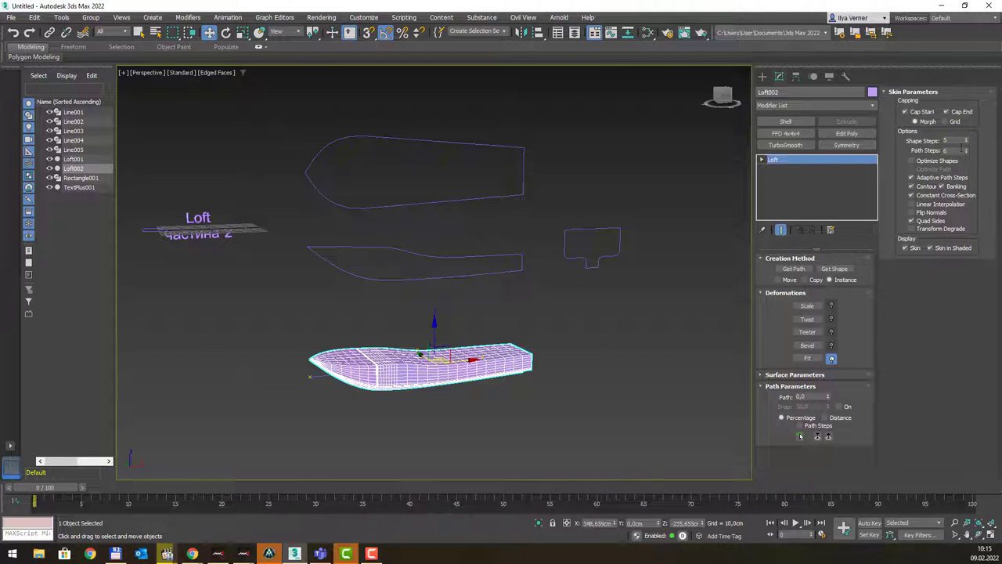
{"action": "middle_click_drag", "start_coordinate": [486, 337], "coordinate": [491, 364], "text": "alt"}
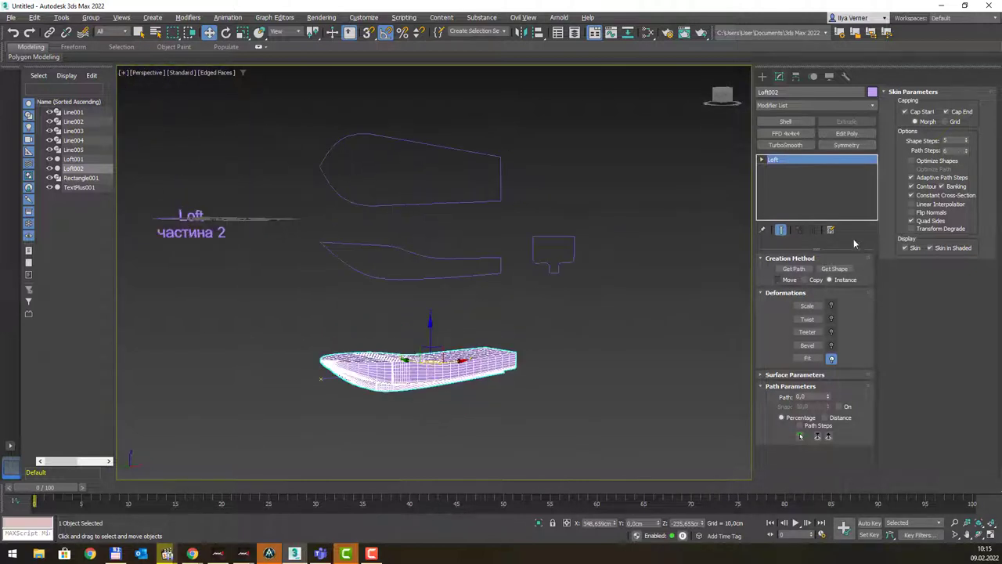
{"action": "left_click", "coordinate": [967, 153]}
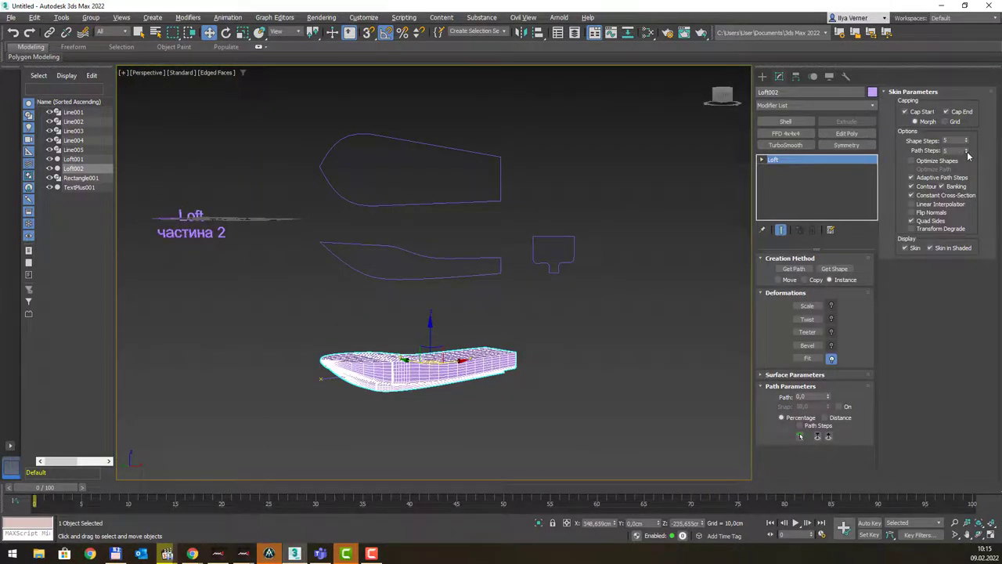
{"action": "left_click", "coordinate": [967, 152]}
{"action": "left_click", "coordinate": [967, 139]}
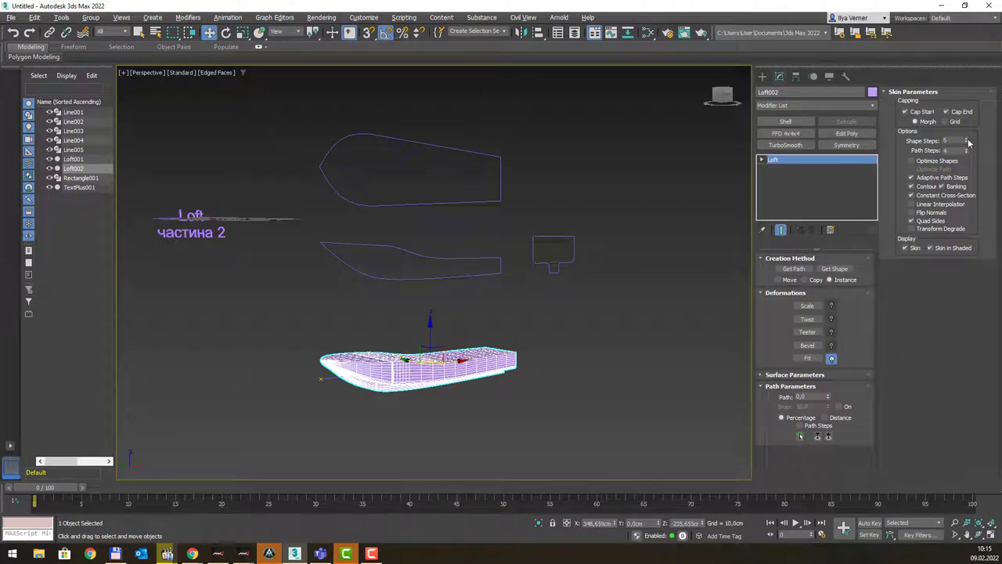
{"action": "left_click", "coordinate": [968, 143]}
{"action": "left_click", "coordinate": [968, 143]}
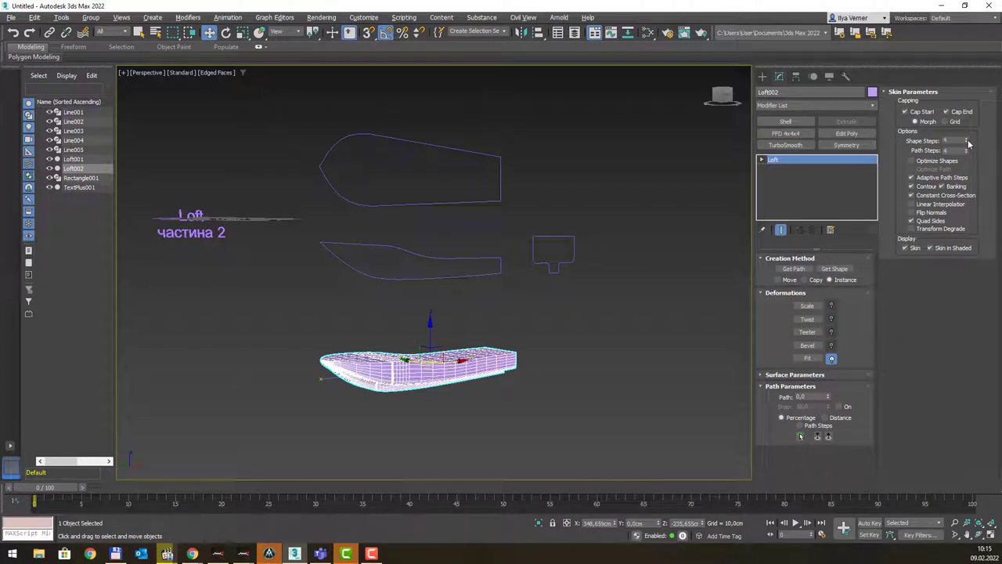
{"action": "left_click", "coordinate": [968, 142]}
{"action": "left_click", "coordinate": [968, 152]}
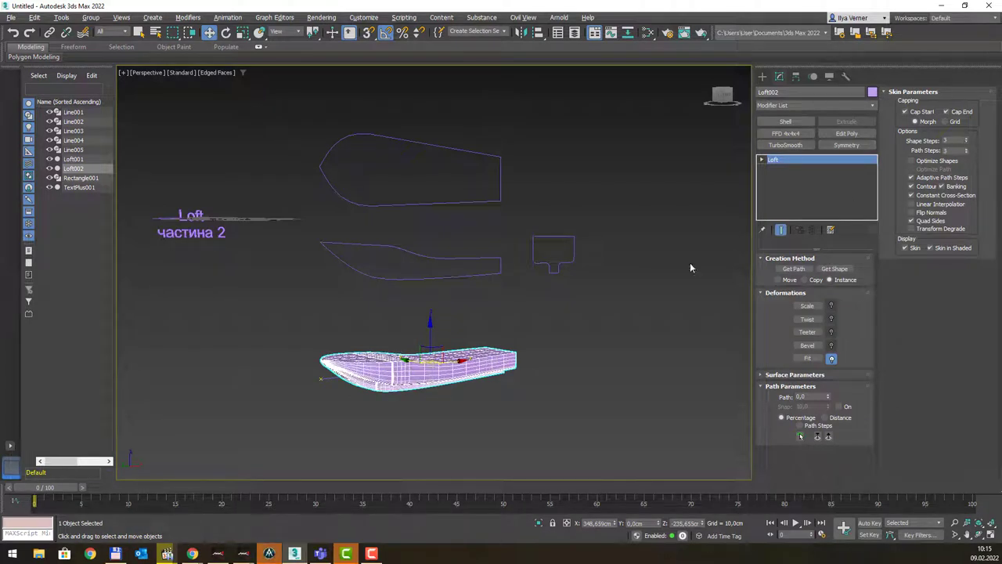
{"action": "mouse_move", "coordinate": [689, 264]}
{"action": "middle_mouse_down", "text": "alt"}
{"action": "mouse_move", "coordinate": [568, 313]}
{"action": "mouse_move", "coordinate": [571, 297]}
{"action": "mouse_move", "coordinate": [473, 352]}
{"action": "middle_mouse_up", "text": "alt"}
{"action": "scroll", "coordinate": [473, 352], "scroll_direction": "up", "scroll_amount": 3}
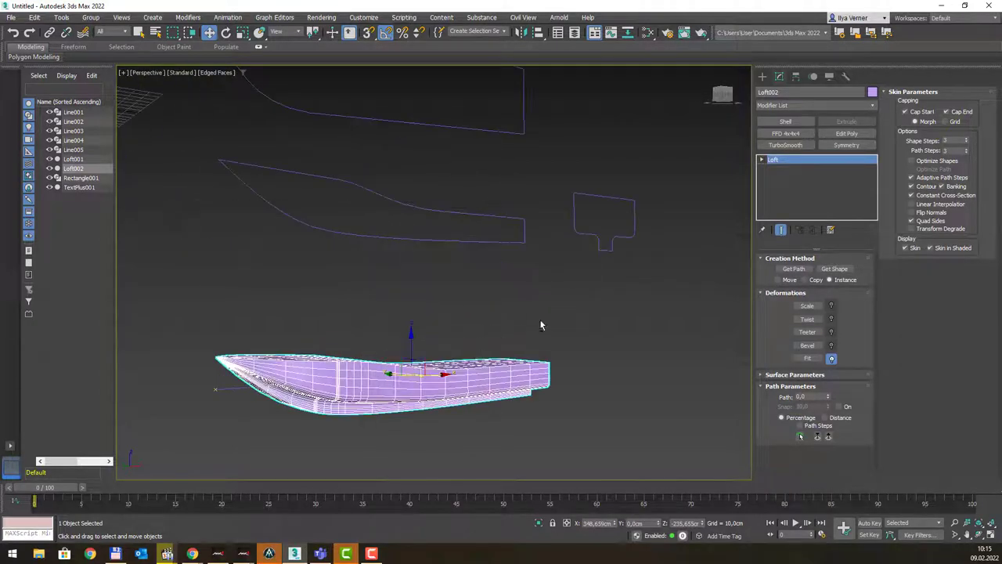
{"action": "middle_click_drag", "start_coordinate": [540, 319], "coordinate": [491, 353], "text": "alt"}
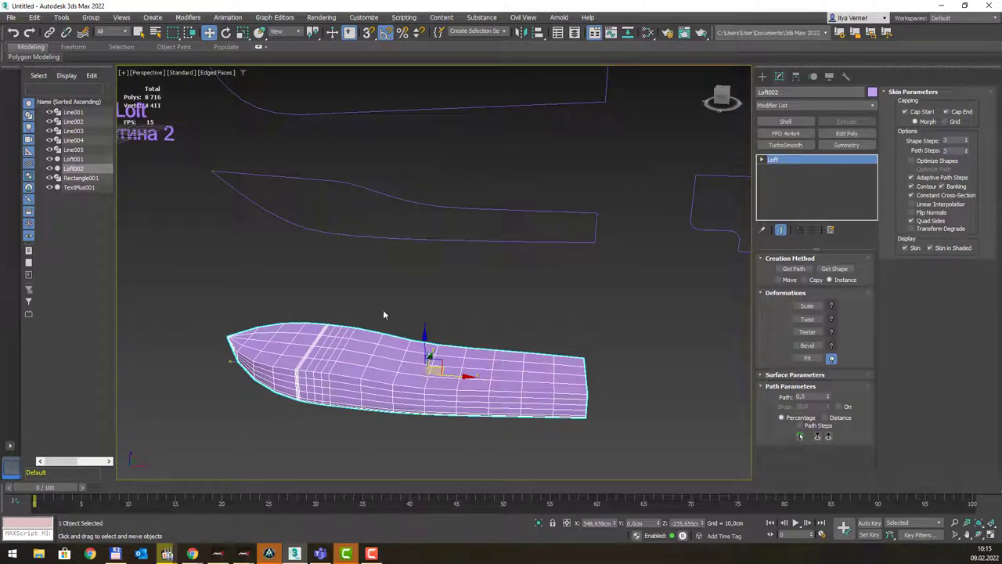
{"action": "mouse_move", "coordinate": [383, 309]}
{"action": "middle_mouse_down", "text": "alt"}
{"action": "mouse_move", "coordinate": [462, 305]}
{"action": "mouse_move", "coordinate": [411, 303]}
{"action": "middle_mouse_up", "text": "alt"}
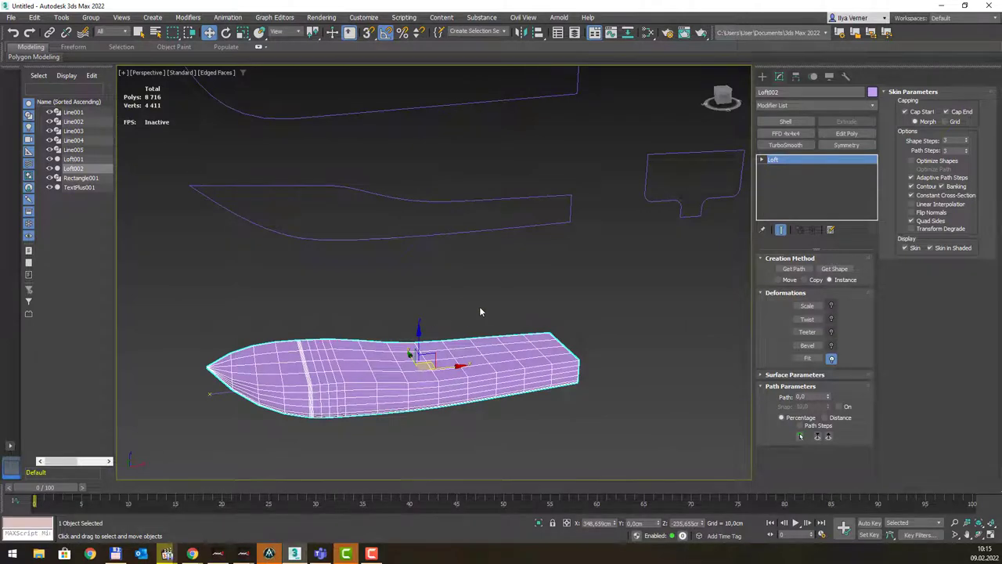
{"action": "mouse_move", "coordinate": [479, 307]}
{"action": "middle_mouse_down", "text": "alt"}
{"action": "mouse_move", "coordinate": [487, 279]}
{"action": "mouse_move", "coordinate": [467, 301]}
{"action": "mouse_move", "coordinate": [572, 324]}
{"action": "mouse_move", "coordinate": [488, 320]}
{"action": "mouse_move", "coordinate": [488, 336]}
{"action": "mouse_move", "coordinate": [533, 384]}
{"action": "mouse_move", "coordinate": [583, 392]}
{"action": "middle_mouse_up", "text": "alt"}
Step: Shift-drag the hull loft to clone it as a copy, Loft003
{"action": "left_click_drag", "start_coordinate": [429, 360], "coordinate": [595, 419], "text": "shift"}
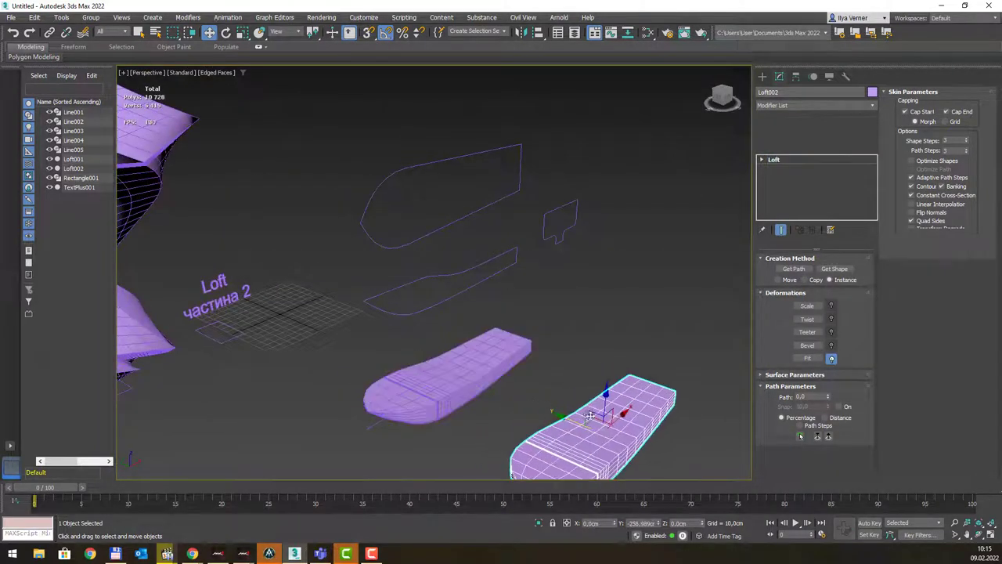
{"action": "left_click", "coordinate": [502, 321]}
{"action": "mouse_move", "coordinate": [606, 370]}
{"action": "middle_mouse_down", "text": "alt"}
{"action": "mouse_move", "coordinate": [548, 342]}
{"action": "mouse_move", "coordinate": [577, 345]}
{"action": "mouse_move", "coordinate": [408, 314]}
{"action": "middle_mouse_up", "text": "alt"}
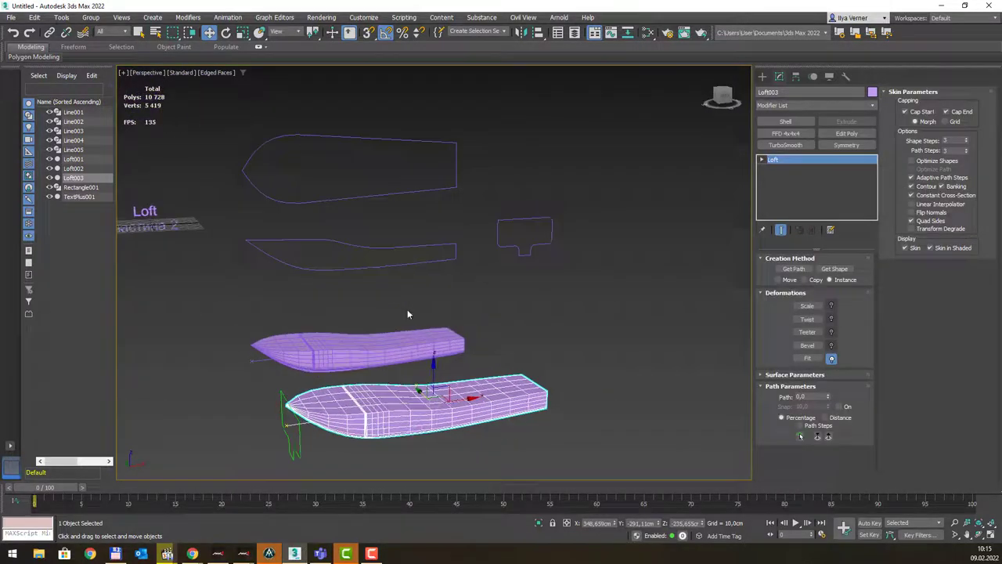
Step: Convert Loft003 to an Editable Poly and Shift-drag an in-place copy of it
{"action": "right_click", "coordinate": [491, 383]}
{"action": "mouse_move", "coordinate": [536, 489]}
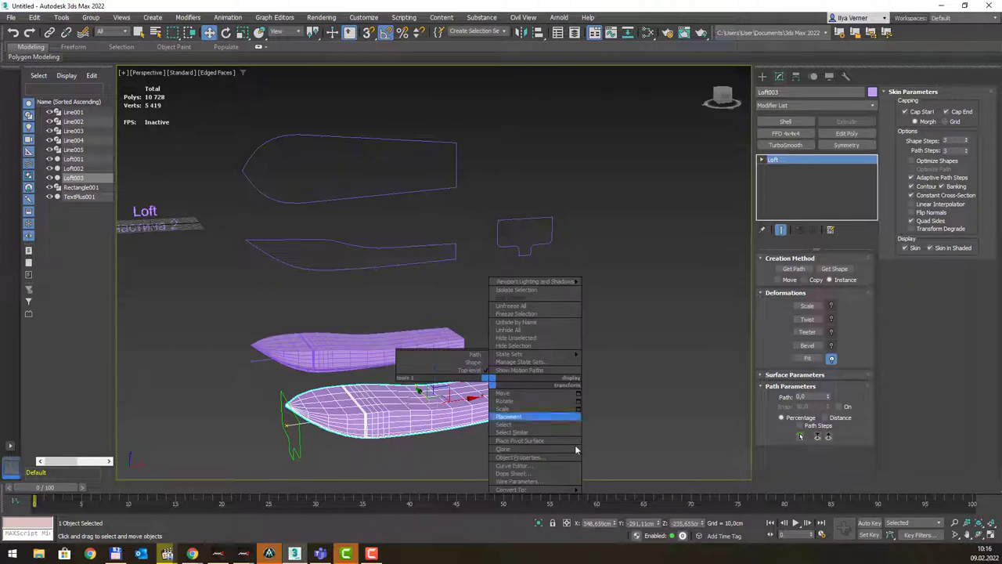
{"action": "left_click", "coordinate": [607, 498]}
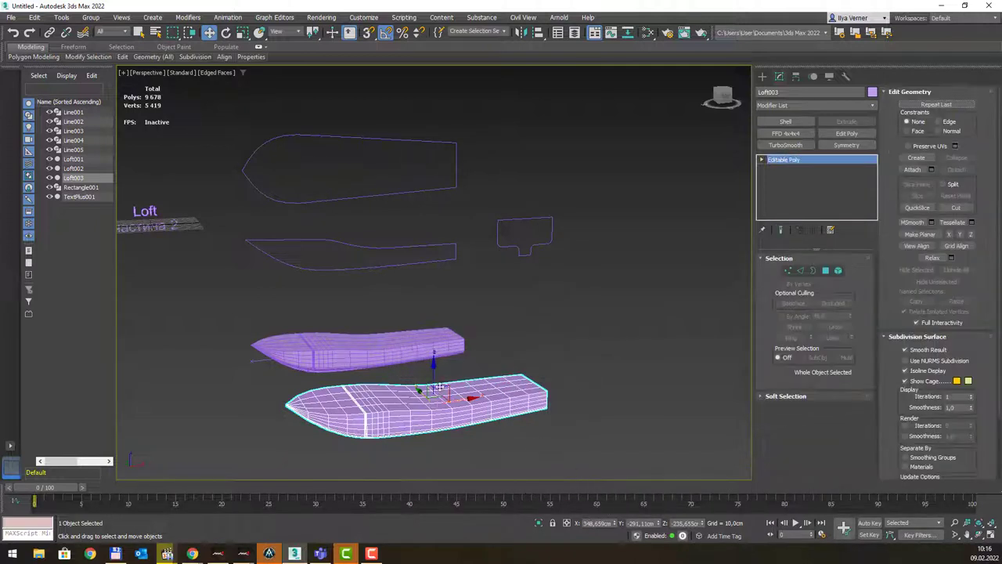
{"action": "left_click_drag", "start_coordinate": [434, 367], "coordinate": [434, 358], "text": "shift"}
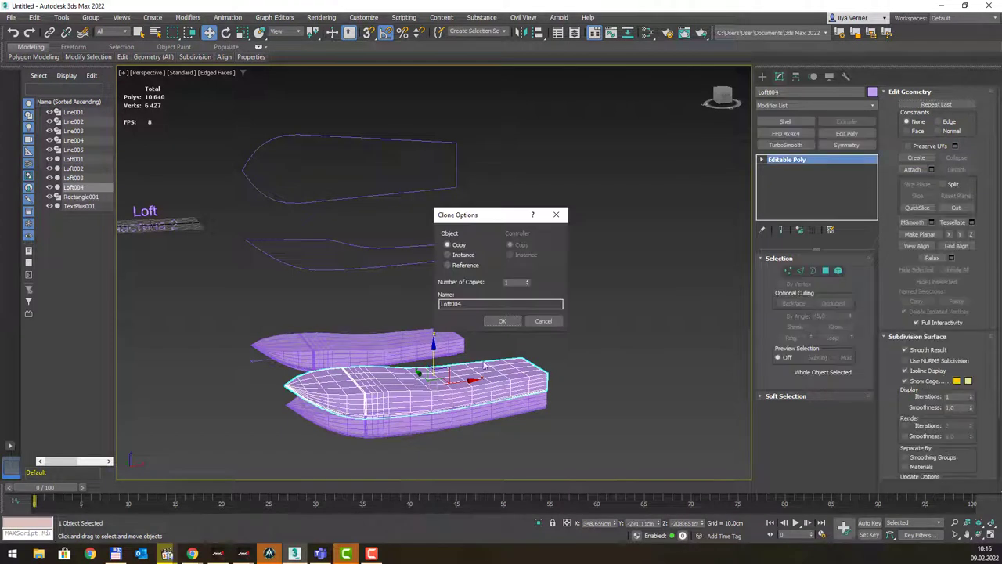
Step: Create the copy Loft004, scale it down slightly, and lower it toward the hull
{"action": "left_click", "coordinate": [501, 321]}
{"action": "key", "text": "r"}
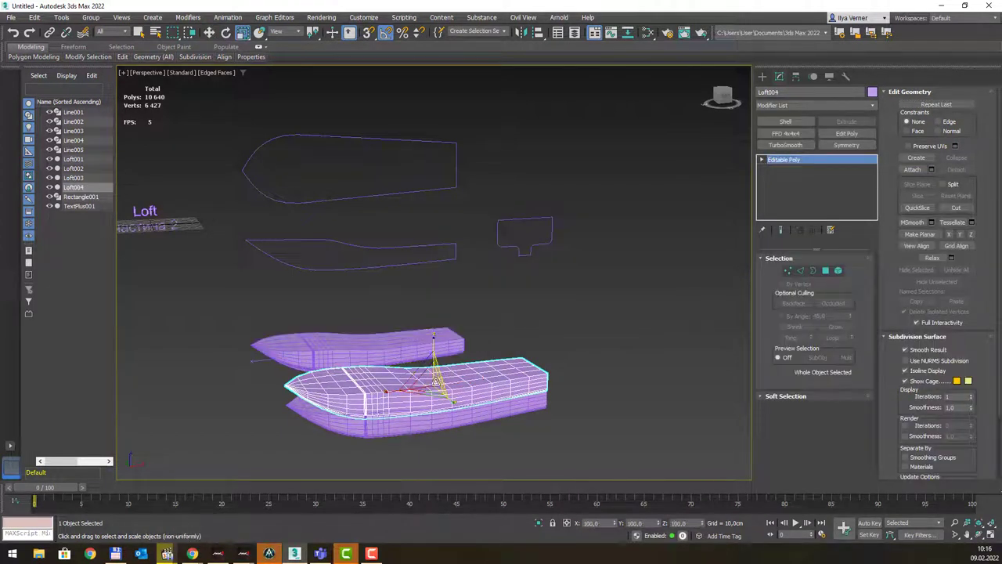
{"action": "left_click_drag", "start_coordinate": [435, 381], "coordinate": [434, 387]}
{"action": "key", "text": "w"}
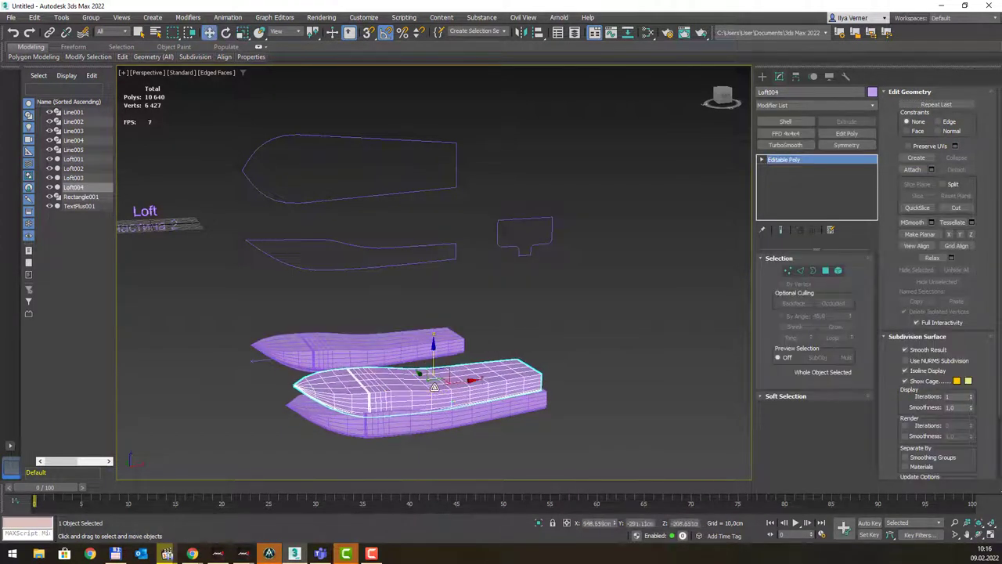
{"action": "middle_click_drag", "start_coordinate": [496, 379], "coordinate": [479, 349], "text": "alt"}
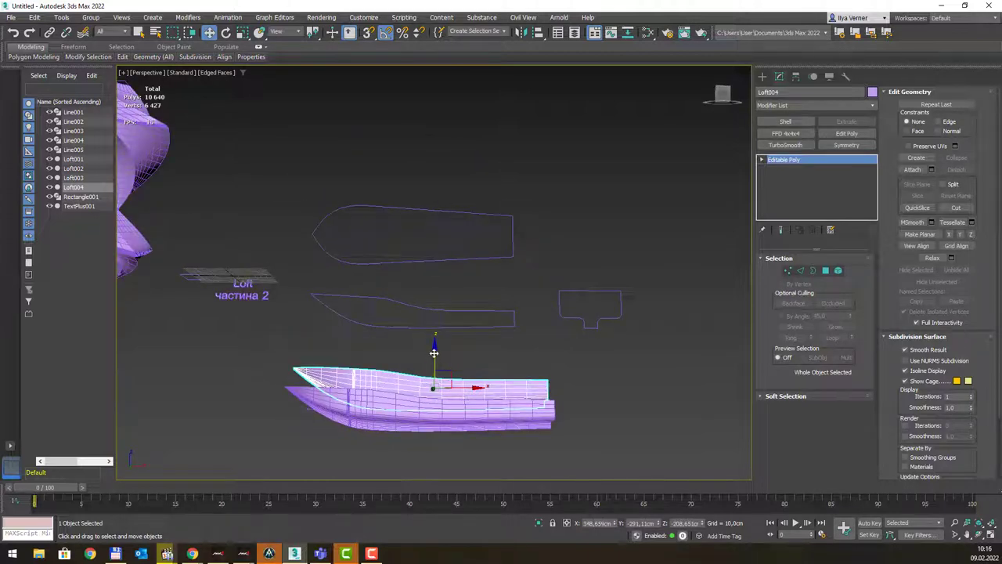
{"action": "left_click_drag", "start_coordinate": [433, 354], "coordinate": [433, 368]}
{"action": "mouse_move", "coordinate": [451, 355]}
{"action": "middle_mouse_down", "text": "alt"}
{"action": "mouse_move", "coordinate": [363, 365]}
{"action": "mouse_move", "coordinate": [517, 294]}
{"action": "mouse_move", "coordinate": [581, 297]}
{"action": "middle_mouse_up", "text": "alt"}
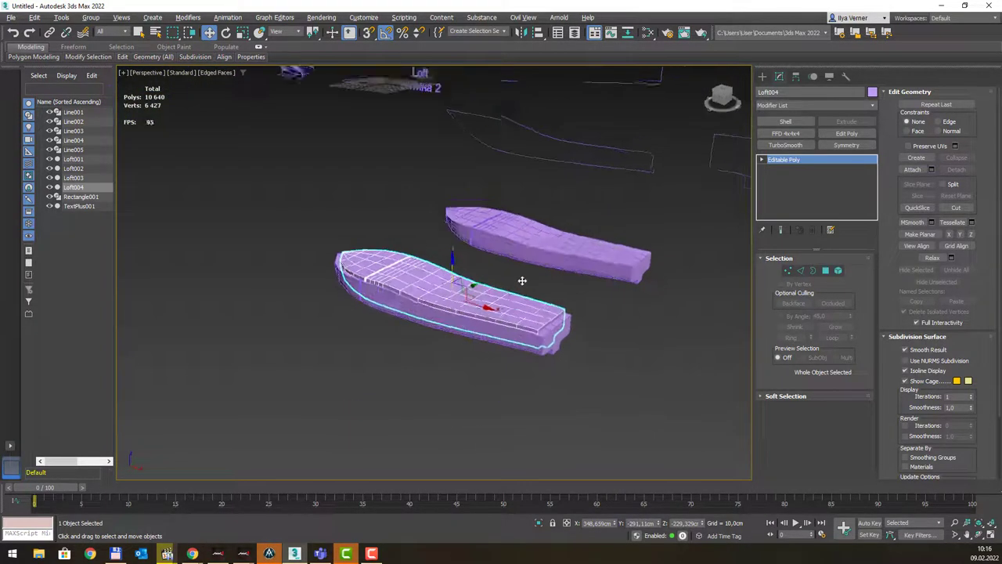
Step: Align Loft004 centre-to-centre with Loft003, then raise it slightly
{"action": "key", "text": "alt+a"}
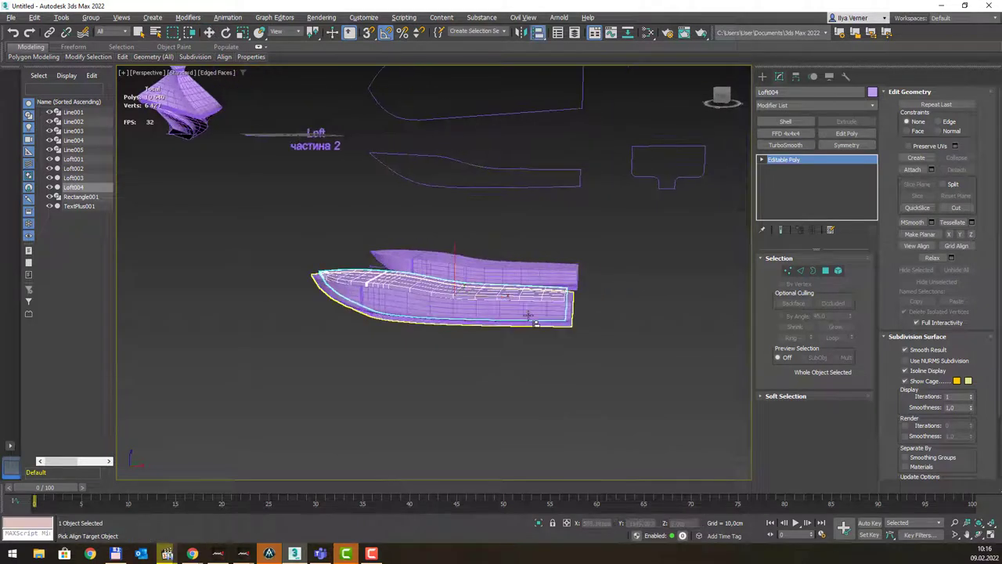
{"action": "left_click", "coordinate": [538, 324]}
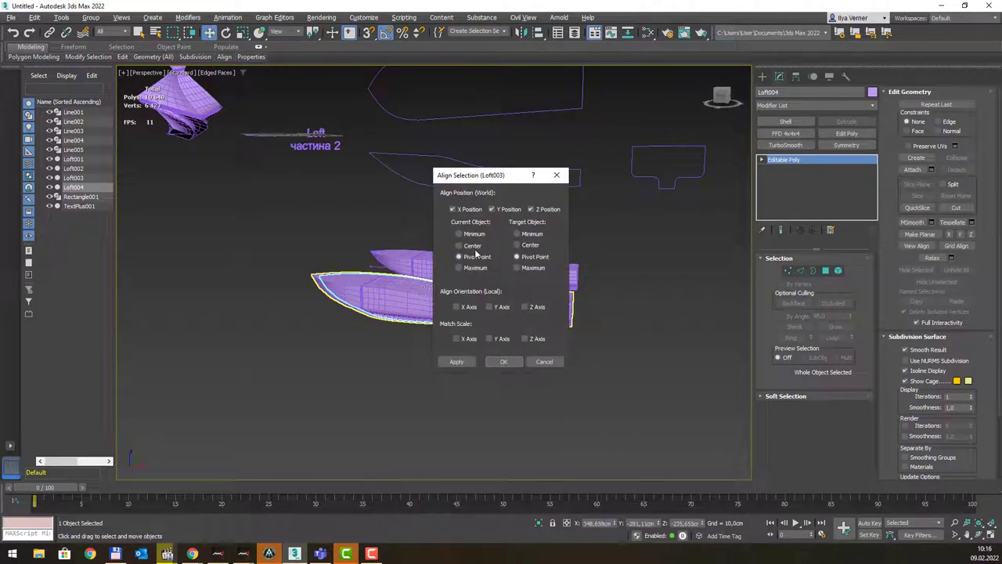
{"action": "left_click", "coordinate": [473, 246]}
{"action": "left_click", "coordinate": [517, 245]}
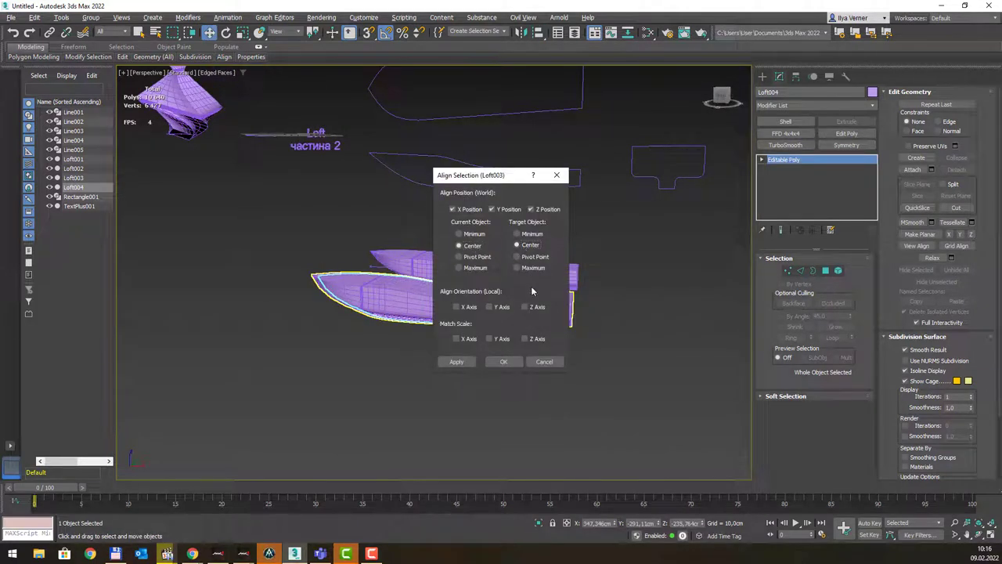
{"action": "left_click", "coordinate": [503, 361]}
{"action": "middle_click_drag", "start_coordinate": [504, 361], "coordinate": [579, 296], "text": "alt"}
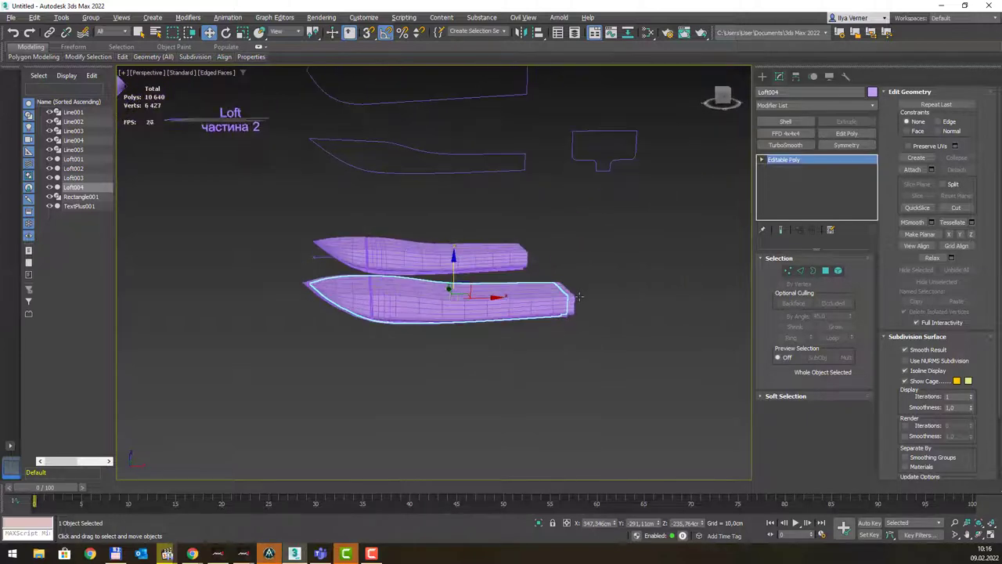
{"action": "left_click_drag", "start_coordinate": [454, 269], "coordinate": [453, 261]}
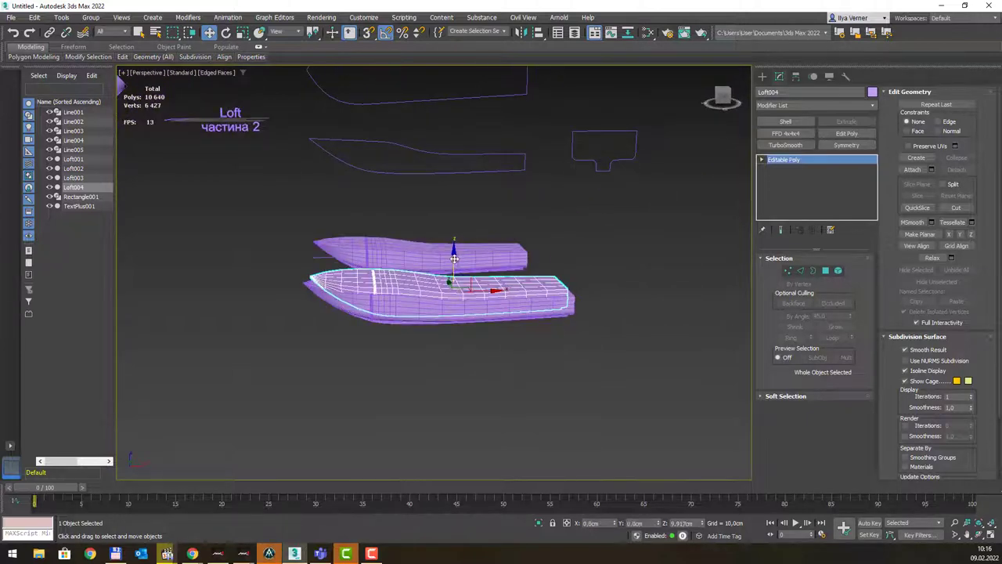
{"action": "middle_click_drag", "start_coordinate": [453, 261], "coordinate": [482, 281], "text": "alt"}
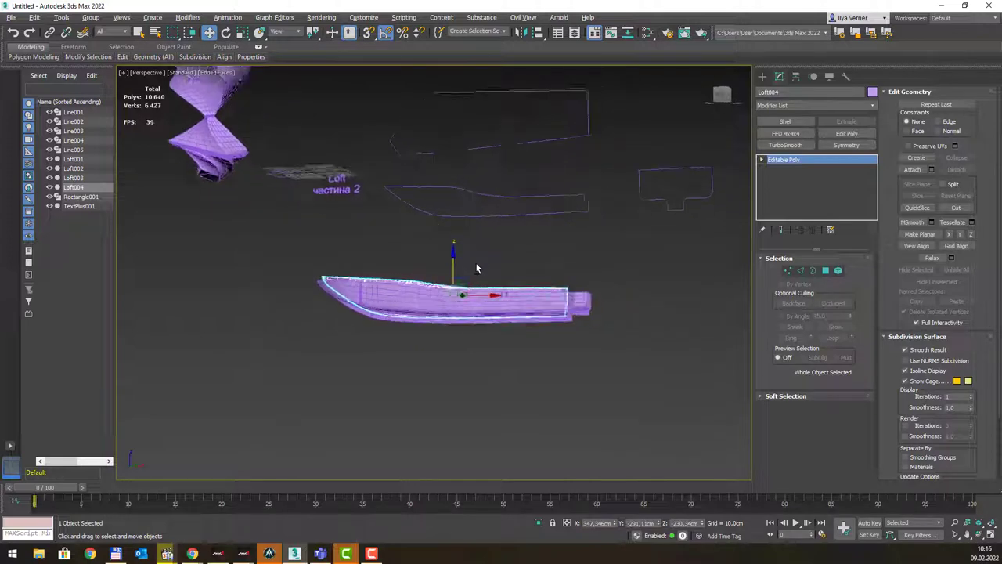
Step: Select the outer hull Loft003 and show the Compound Objects types
{"action": "left_click", "coordinate": [427, 312]}
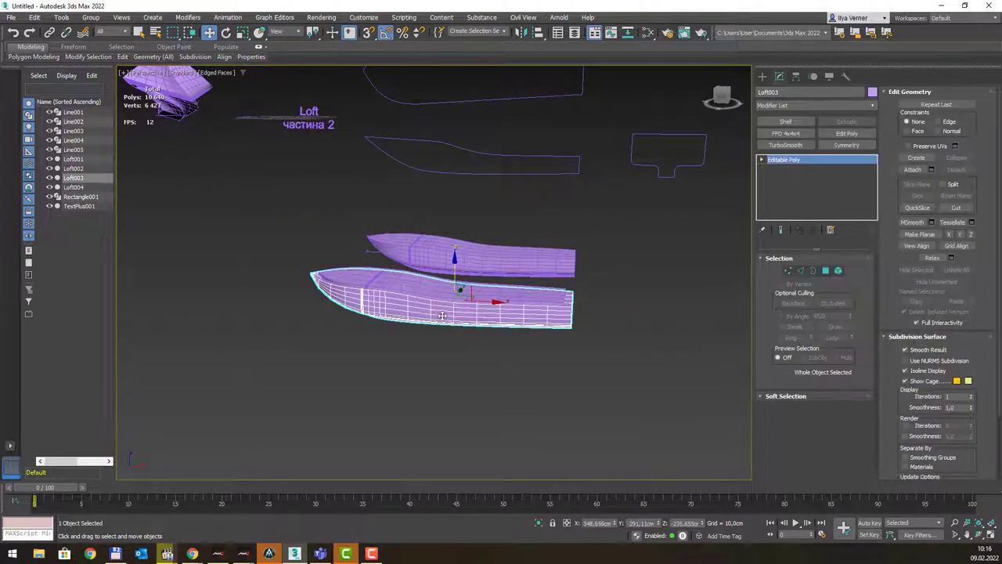
{"action": "key", "text": "q"}
{"action": "middle_click_drag", "start_coordinate": [709, 161], "coordinate": [729, 164], "text": "alt"}
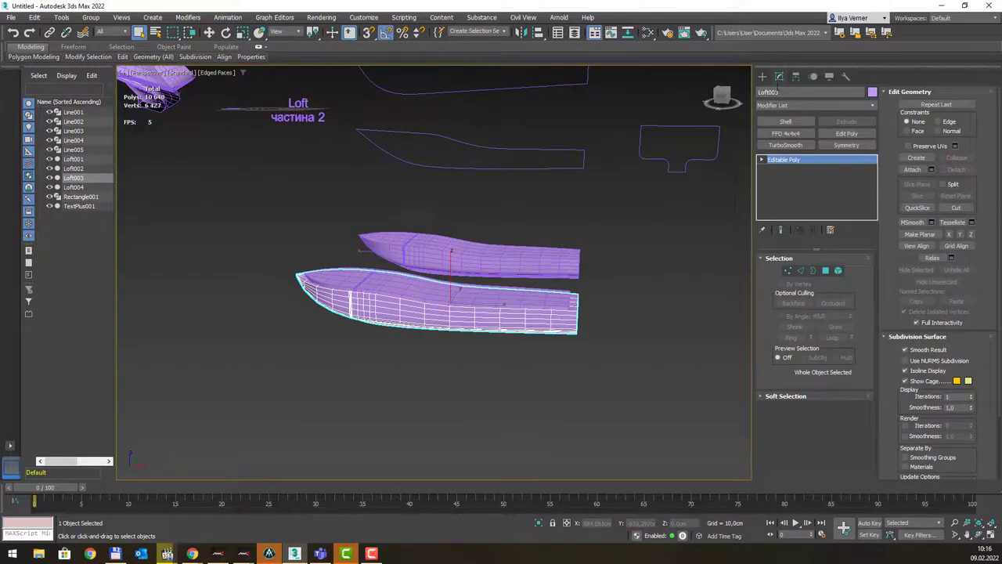
{"action": "left_click", "coordinate": [762, 76]}
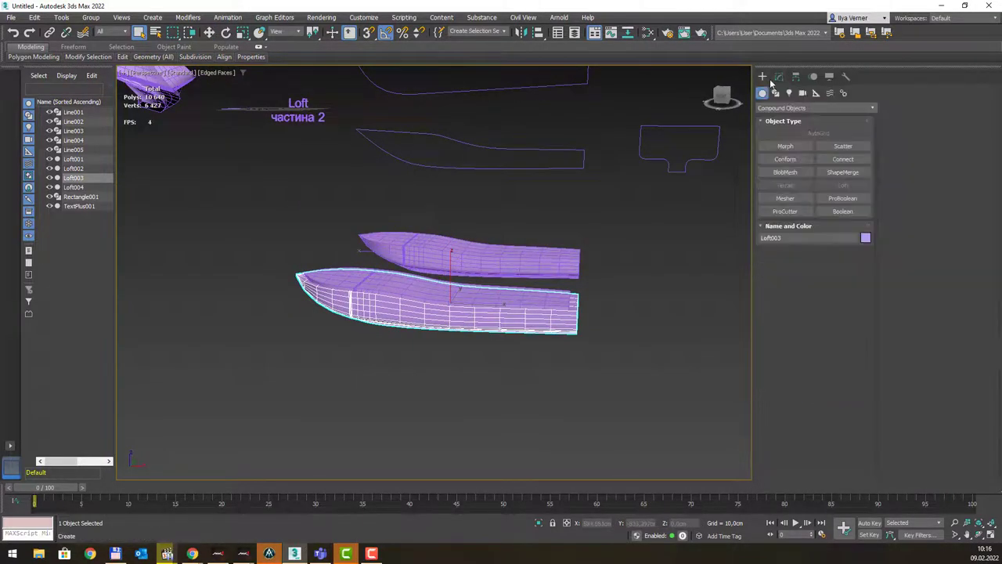
Step: Make Loft003 a Boolean and subtract Loft004 as its operand
{"action": "left_click", "coordinate": [835, 214]}
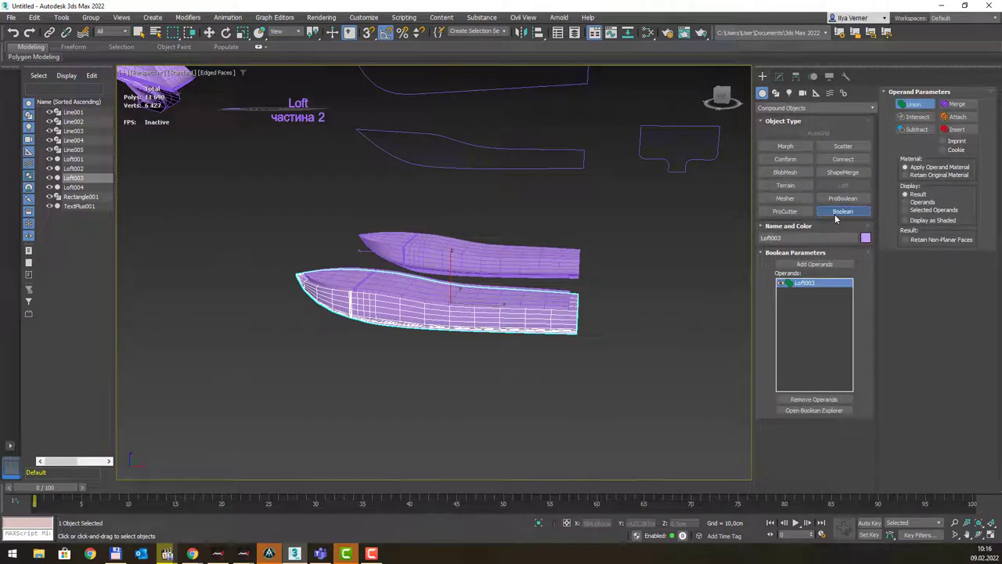
{"action": "left_click", "coordinate": [916, 129]}
{"action": "left_click", "coordinate": [817, 264]}
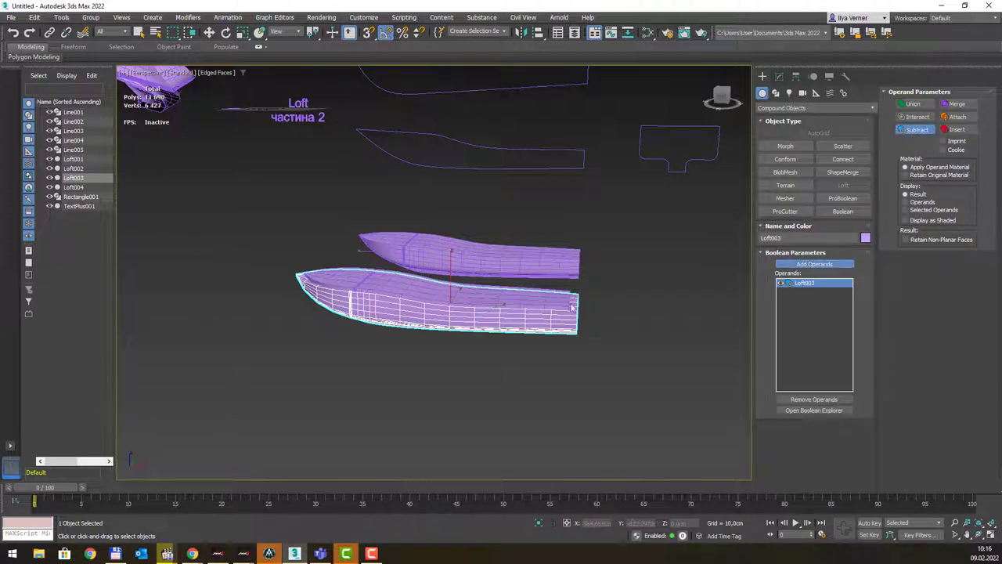
{"action": "left_click", "coordinate": [491, 298]}
{"action": "mouse_move", "coordinate": [580, 297]}
{"action": "middle_mouse_down", "text": "alt"}
{"action": "mouse_move", "coordinate": [528, 310]}
{"action": "mouse_move", "coordinate": [501, 298]}
{"action": "mouse_move", "coordinate": [509, 306]}
{"action": "mouse_move", "coordinate": [477, 313]}
{"action": "mouse_move", "coordinate": [519, 290]}
{"action": "middle_mouse_up", "text": "alt"}
Step: Toggle between wireframe and shaded-with-edges display to inspect the hollowed hull
{"action": "key", "text": "F3"}
{"action": "key", "text": "F3"}
{"action": "key", "text": "F4"}
{"action": "scroll", "coordinate": [539, 324], "scroll_direction": "up", "scroll_amount": 3}
{"action": "mouse_move", "coordinate": [538, 323]}
{"action": "middle_mouse_down", "text": "alt"}
{"action": "mouse_move", "coordinate": [630, 245]}
{"action": "mouse_move", "coordinate": [537, 307]}
{"action": "mouse_move", "coordinate": [493, 302]}
{"action": "mouse_move", "coordinate": [610, 293]}
{"action": "mouse_move", "coordinate": [597, 262]}
{"action": "mouse_move", "coordinate": [579, 270]}
{"action": "mouse_move", "coordinate": [574, 301]}
{"action": "middle_mouse_up", "text": "alt"}
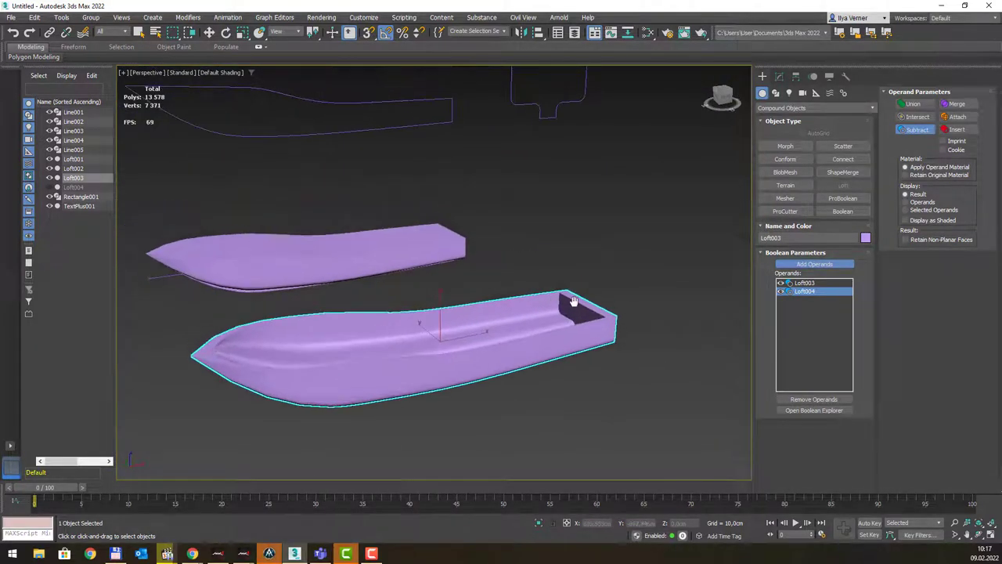
{"action": "key", "text": "F4"}
{"action": "mouse_move", "coordinate": [627, 238]}
{"action": "middle_mouse_down", "text": "alt"}
{"action": "mouse_move", "coordinate": [628, 272]}
{"action": "mouse_move", "coordinate": [783, 183]}
{"action": "middle_mouse_up", "text": "alt"}
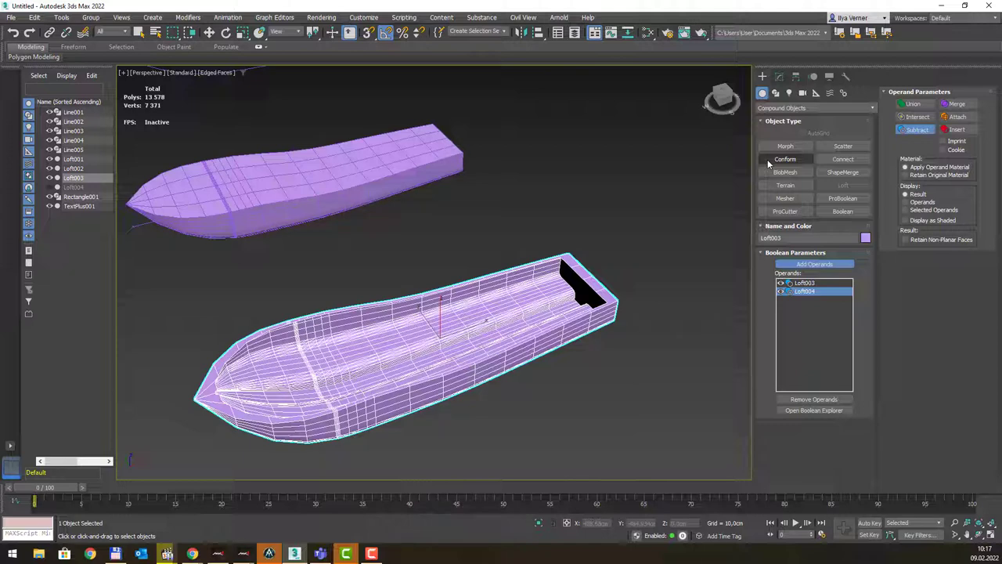
Step: From Standard Primitives, draw a thin, tall Cylinder001 mast upright inside the hull near the stern
{"action": "left_click", "coordinate": [773, 108]}
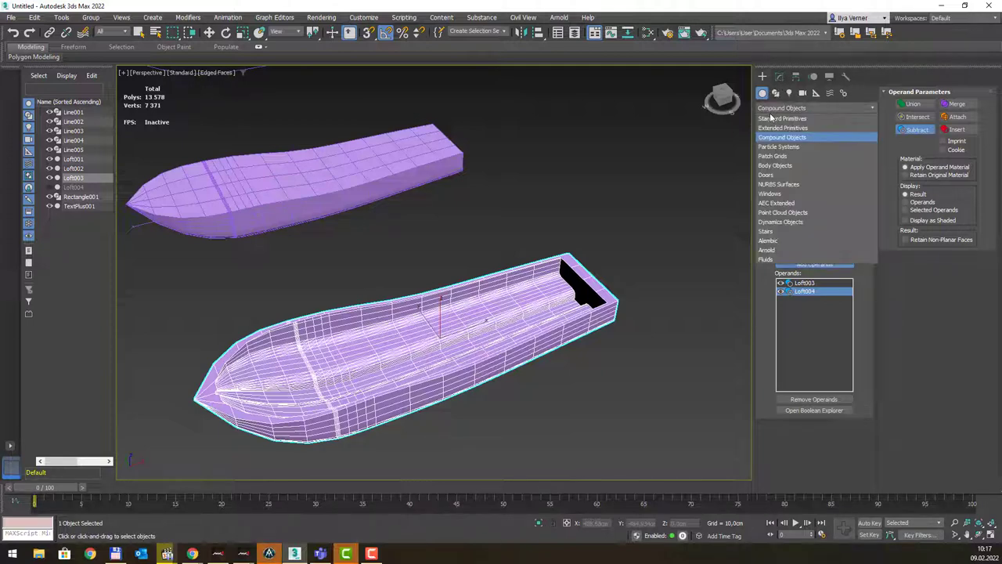
{"action": "left_click", "coordinate": [769, 119]}
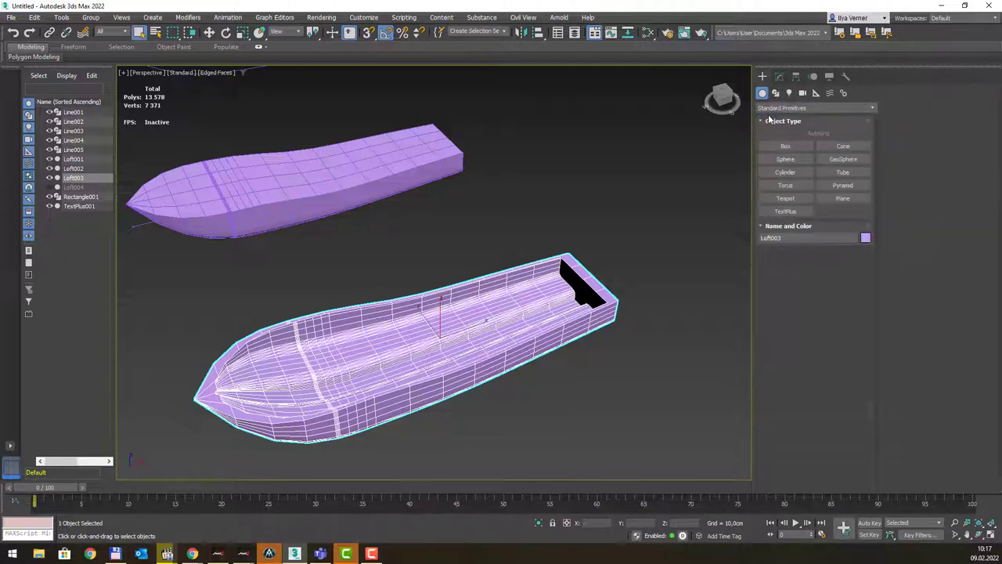
{"action": "left_click", "coordinate": [785, 171]}
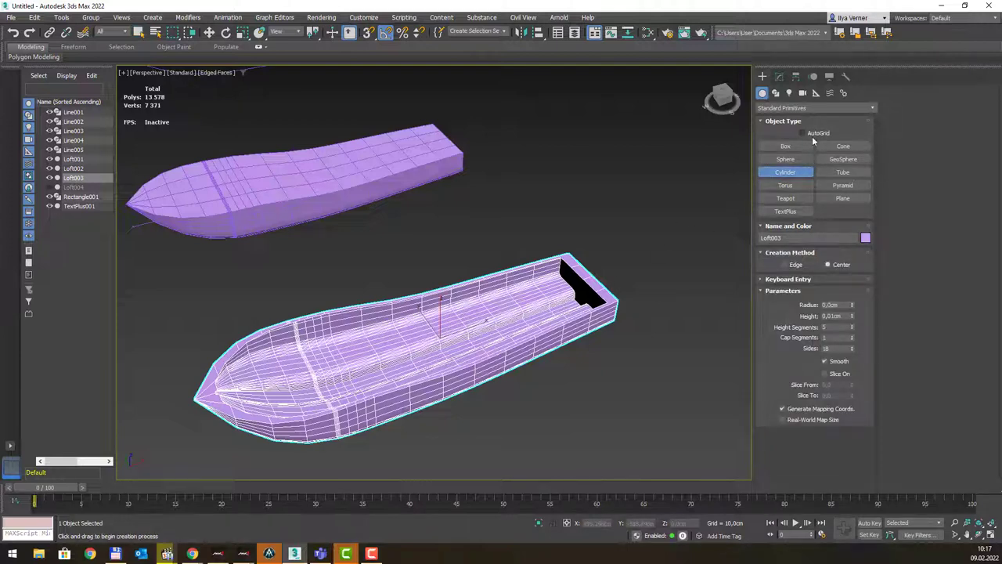
{"action": "left_click_drag", "start_coordinate": [551, 311], "coordinate": [552, 312]}
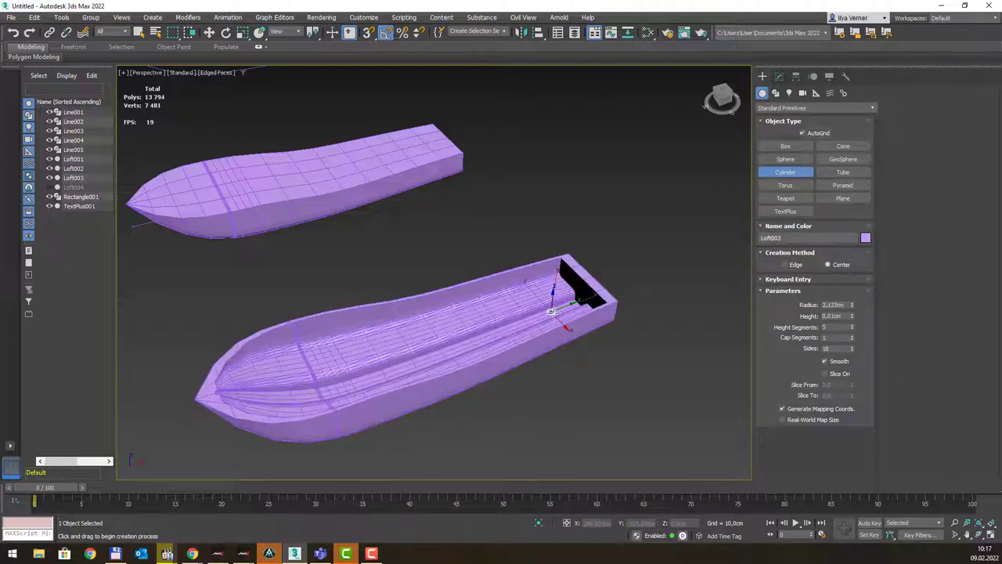
{"action": "left_click", "coordinate": [574, 100]}
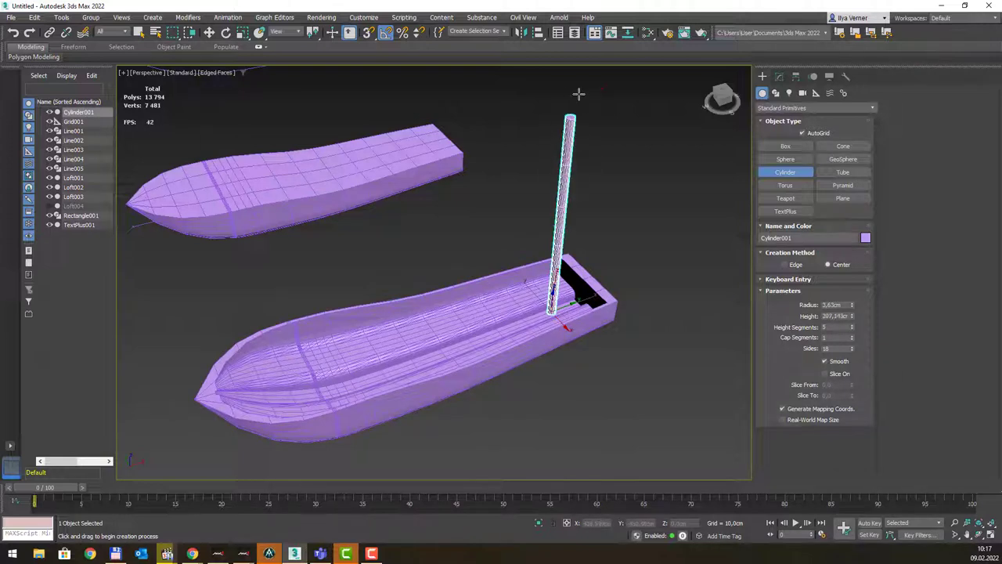
{"action": "right_click", "coordinate": [606, 181]}
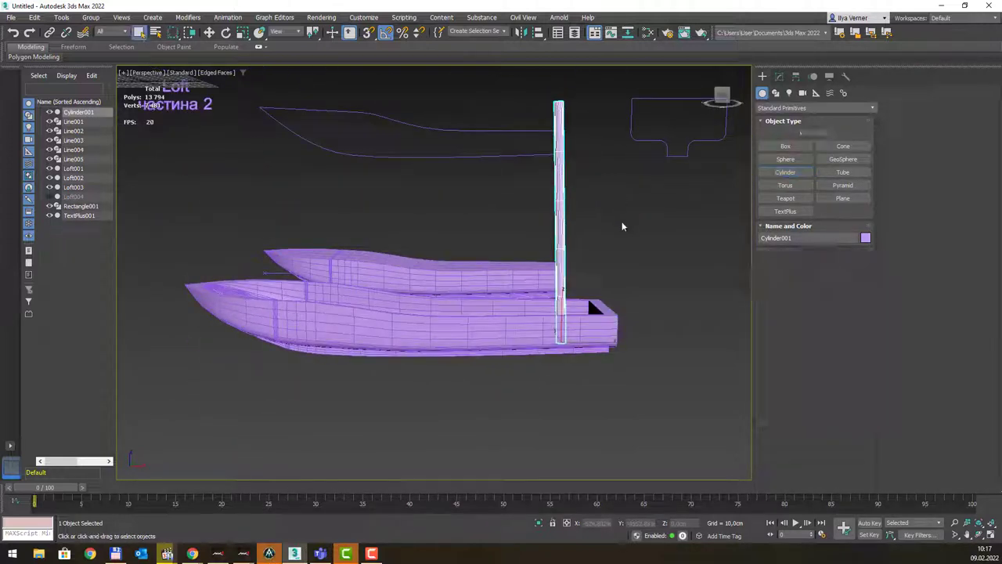
{"action": "left_click", "coordinate": [628, 224]}
{"action": "mouse_move", "coordinate": [647, 293]}
{"action": "middle_mouse_down", "text": "alt"}
{"action": "mouse_move", "coordinate": [705, 293]}
{"action": "mouse_move", "coordinate": [704, 307]}
{"action": "middle_mouse_up", "text": "alt"}
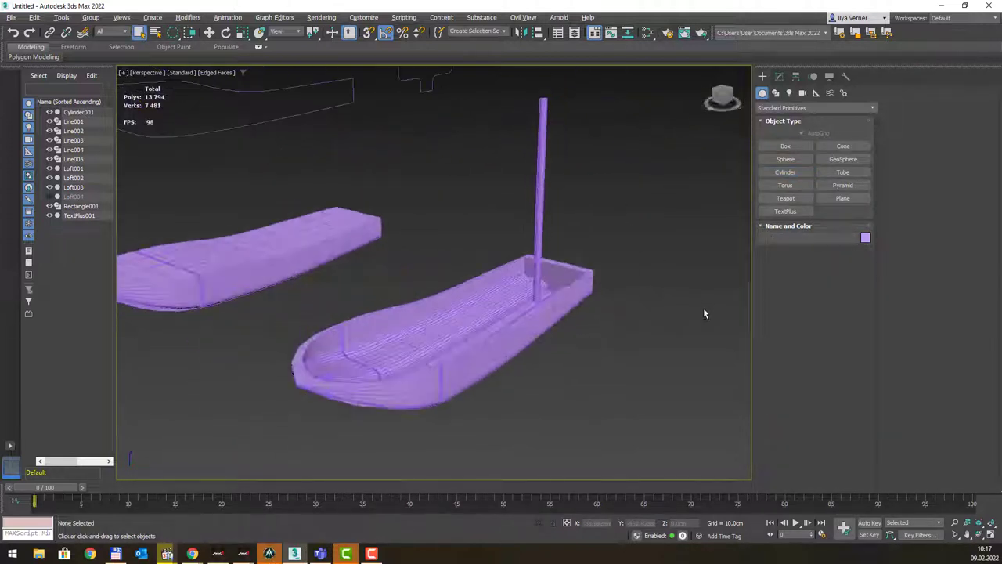
{"action": "mouse_move", "coordinate": [659, 264]}
{"action": "middle_mouse_down", "text": "alt"}
{"action": "mouse_move", "coordinate": [651, 222]}
{"action": "mouse_move", "coordinate": [639, 230]}
{"action": "middle_mouse_up", "text": "alt"}
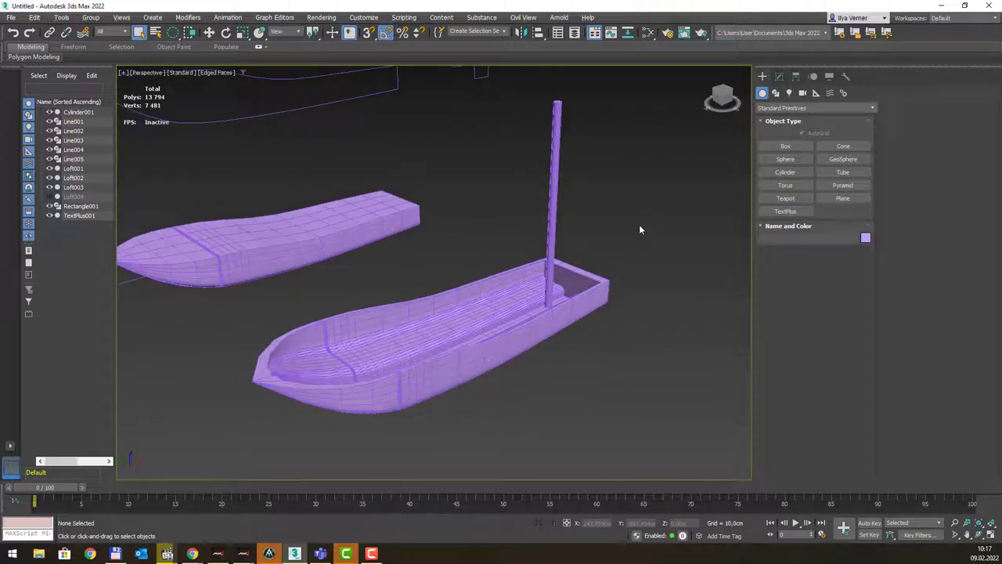